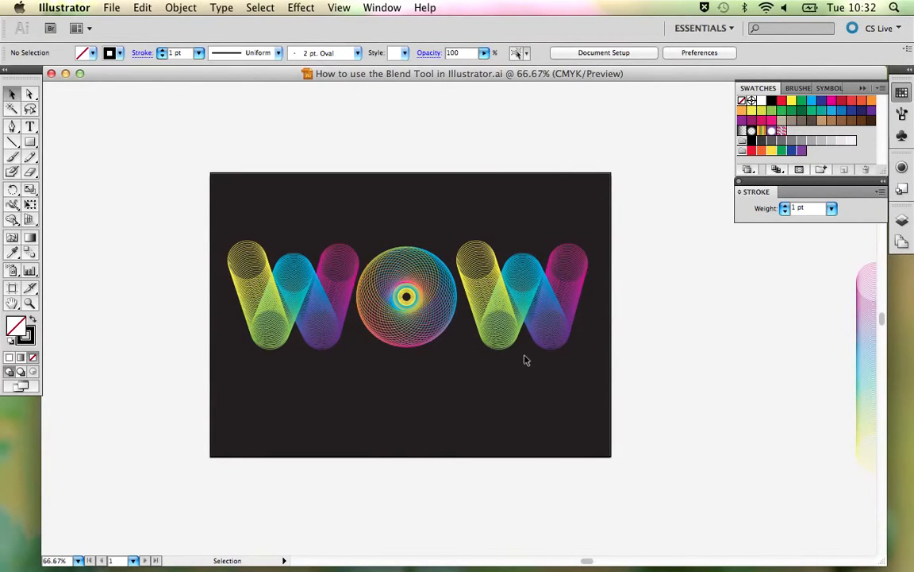
- Move all the WOW lettering artwork off the black background to the empty area directly above it
{"action": "key", "text": "space"}
{"action": "left_click_drag", "start_coordinate": [545, 338], "coordinate": [442, 315]}
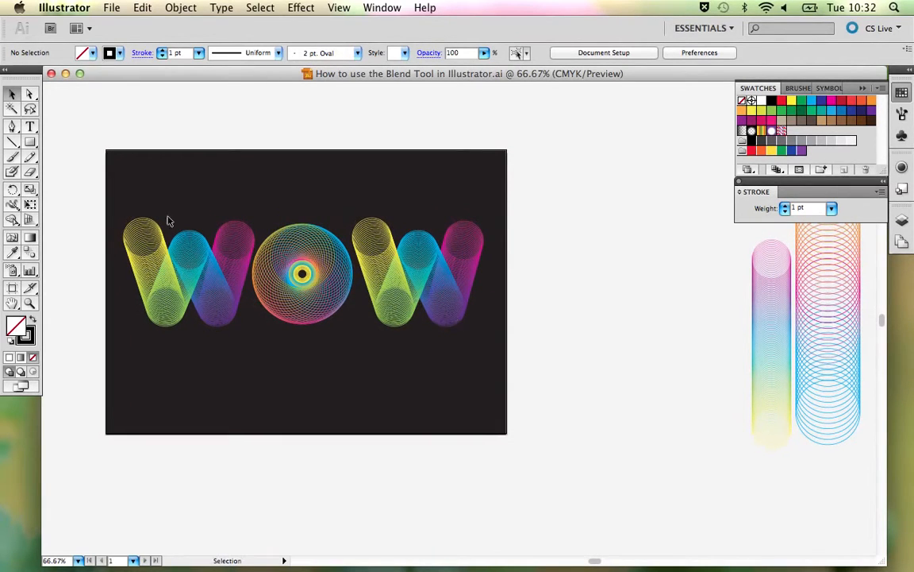
{"action": "left_click_drag", "start_coordinate": [135, 193], "coordinate": [469, 368]}
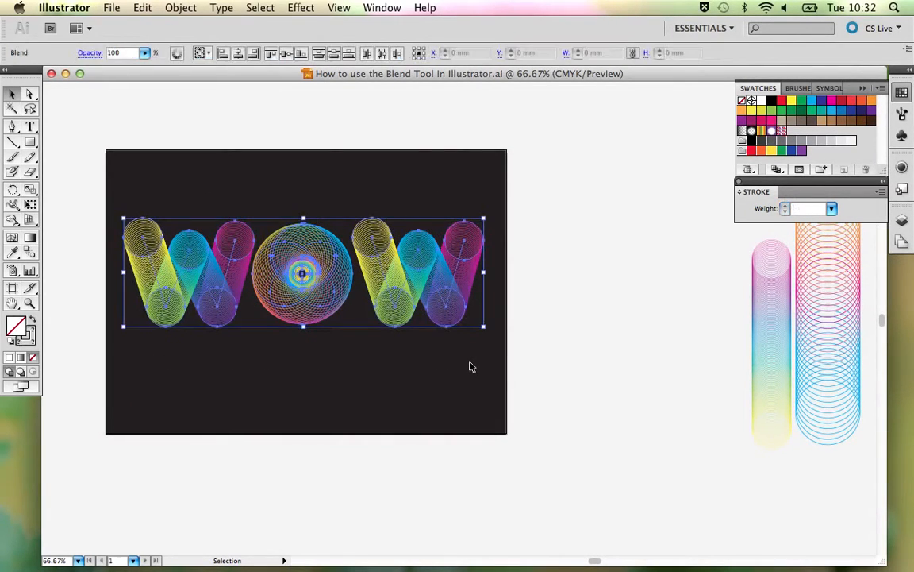
{"action": "left_click_drag", "start_coordinate": [465, 330], "coordinate": [474, 368]}
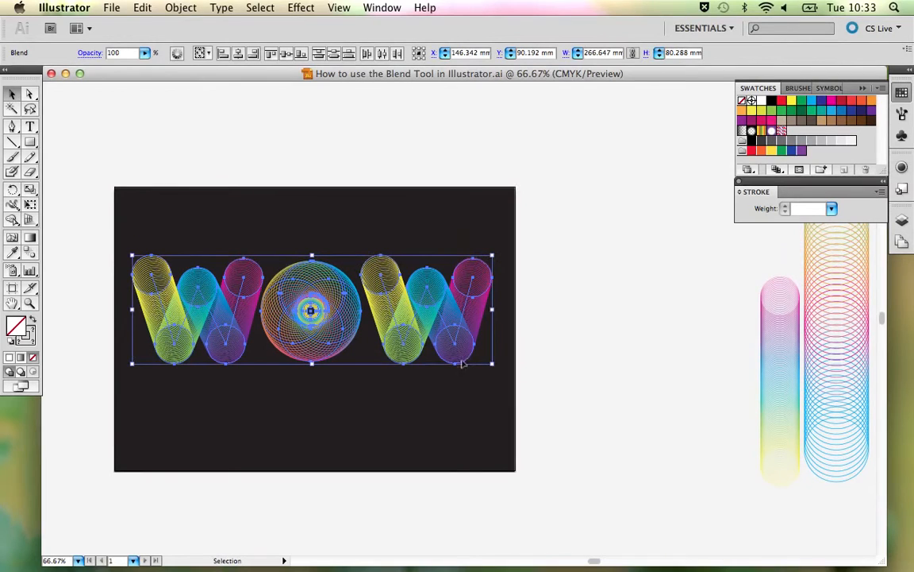
{"action": "left_click_drag", "start_coordinate": [422, 315], "coordinate": [416, 129]}
{"action": "left_click_drag", "start_coordinate": [424, 210], "coordinate": [432, 258]}
{"action": "left_click", "coordinate": [549, 232]}
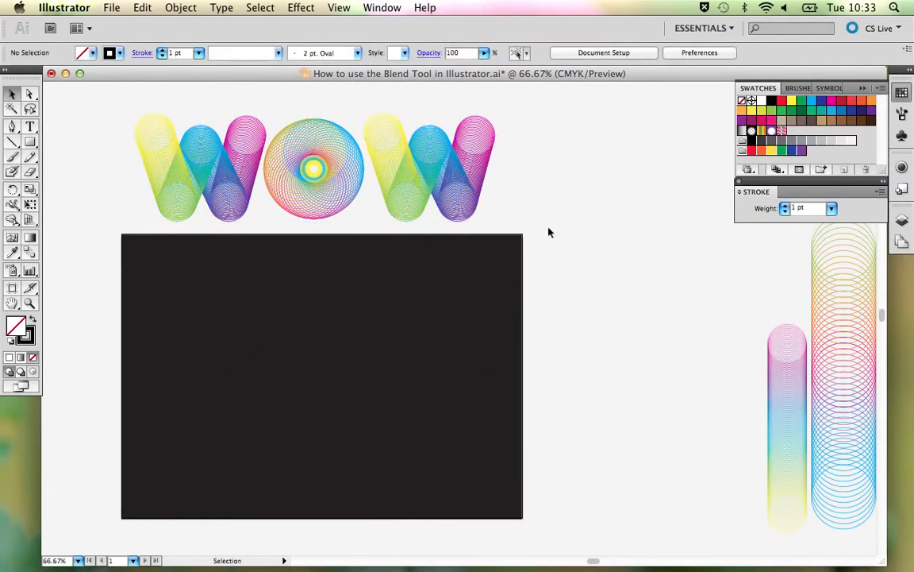
{"action": "left_click", "coordinate": [31, 146]}
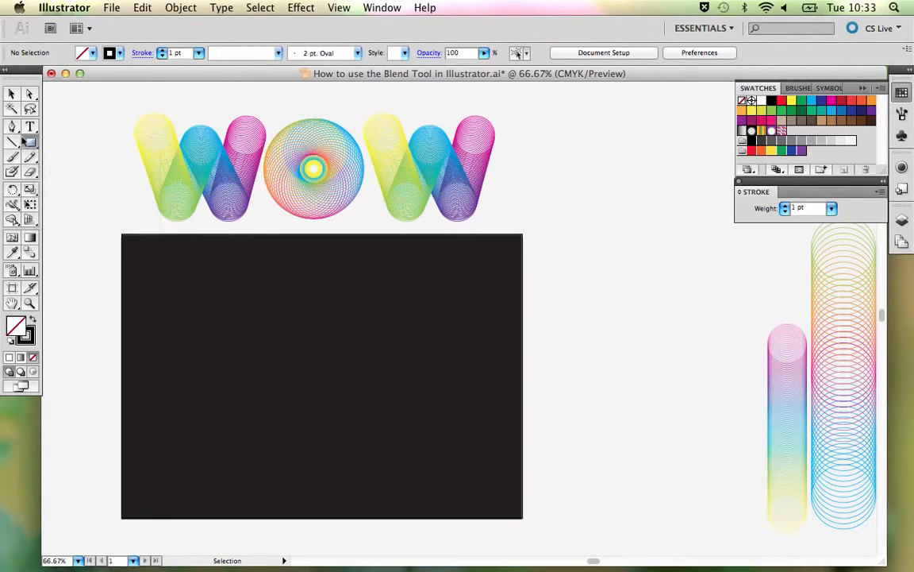
{"action": "left_click", "coordinate": [11, 94]}
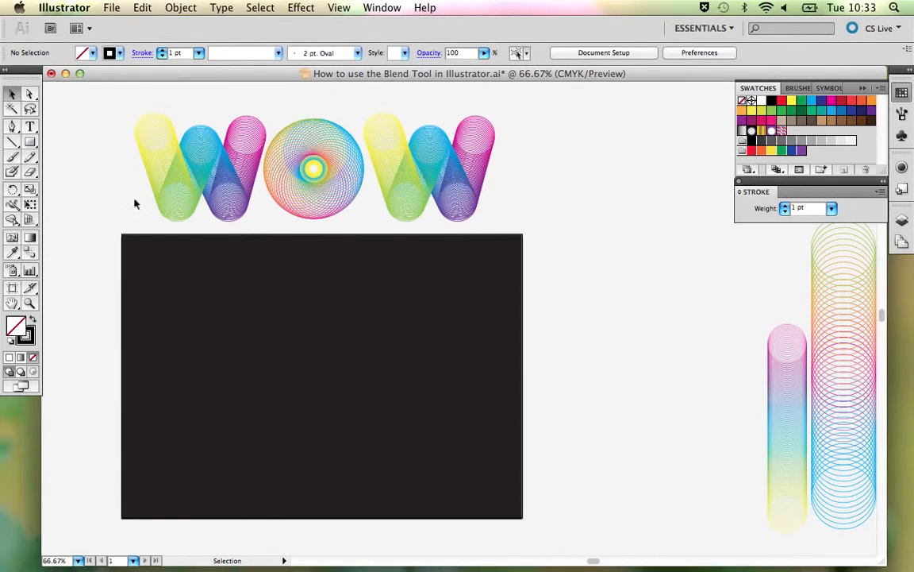
{"action": "left_click", "coordinate": [180, 8]}
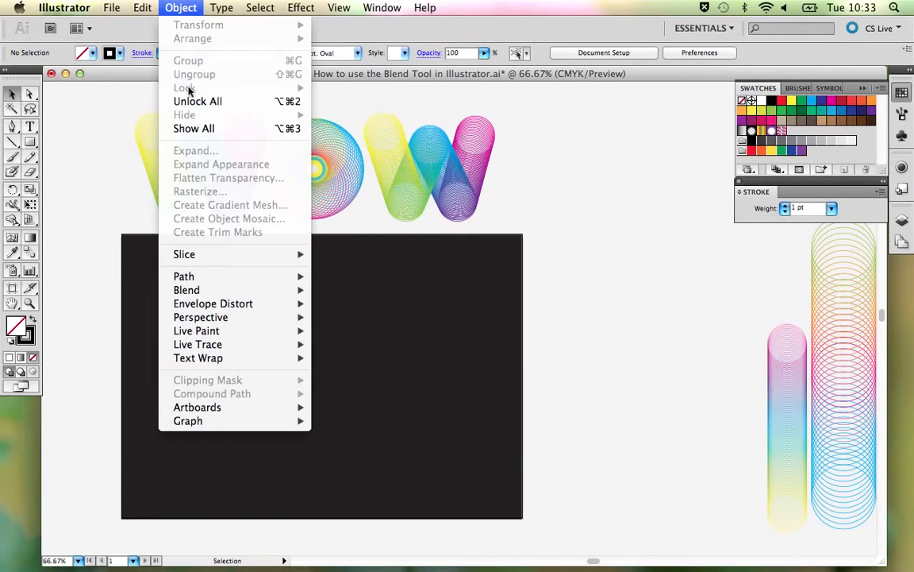
{"action": "left_click", "coordinate": [87, 147]}
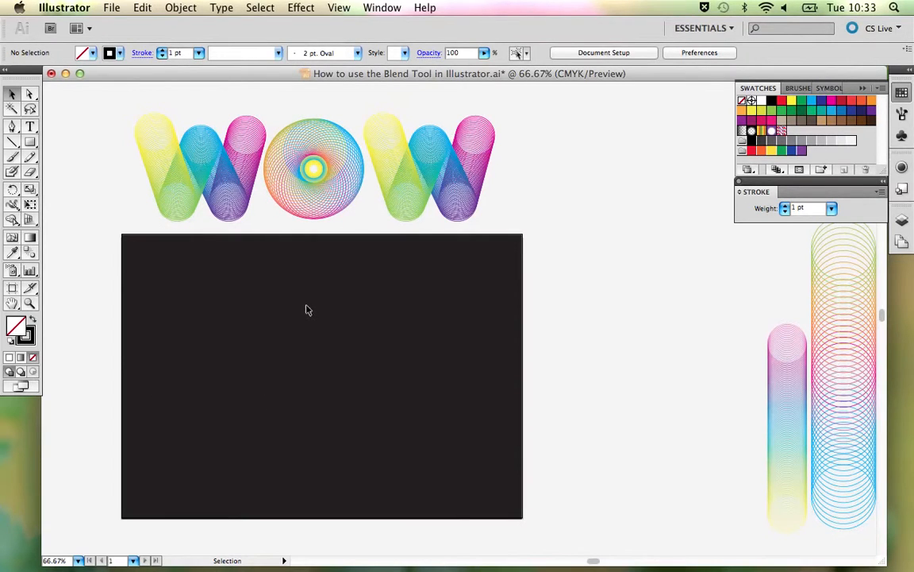
{"action": "key", "text": "space"}
{"action": "left_click_drag", "start_coordinate": [339, 322], "coordinate": [382, 304]}
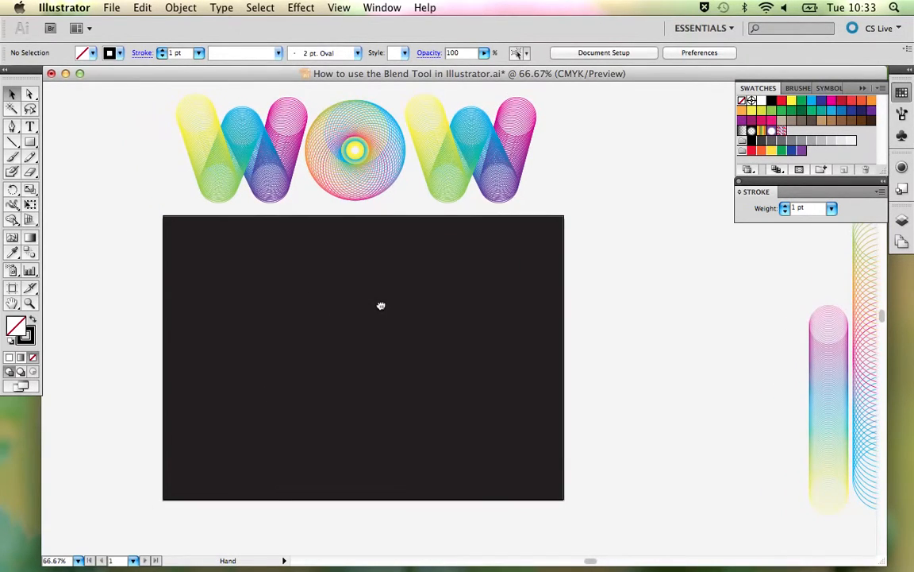
- Draw a small circle in the upper middle of the black background and give it a yellow stroke
{"action": "left_click", "coordinate": [30, 142]}
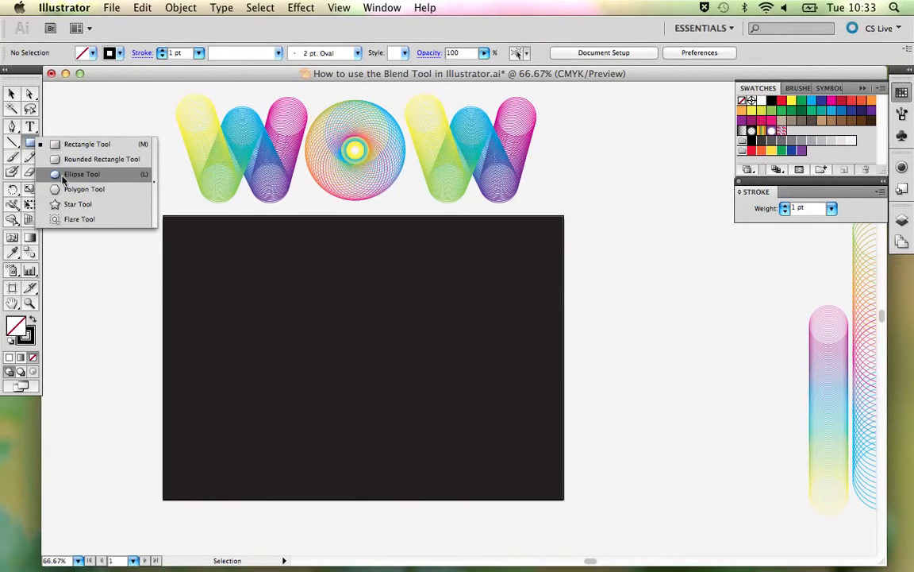
{"action": "left_click", "coordinate": [64, 178]}
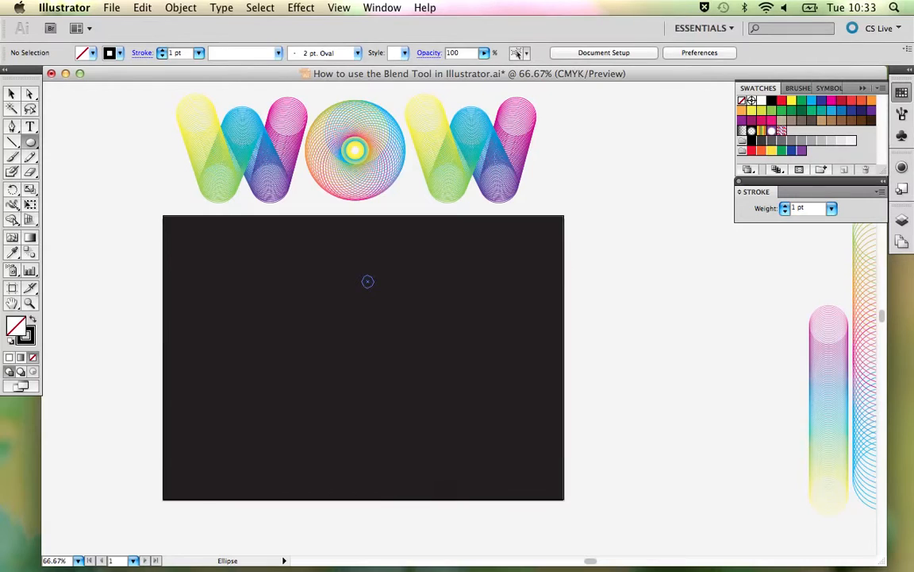
{"action": "left_click_drag", "start_coordinate": [373, 287], "coordinate": [384, 298]}
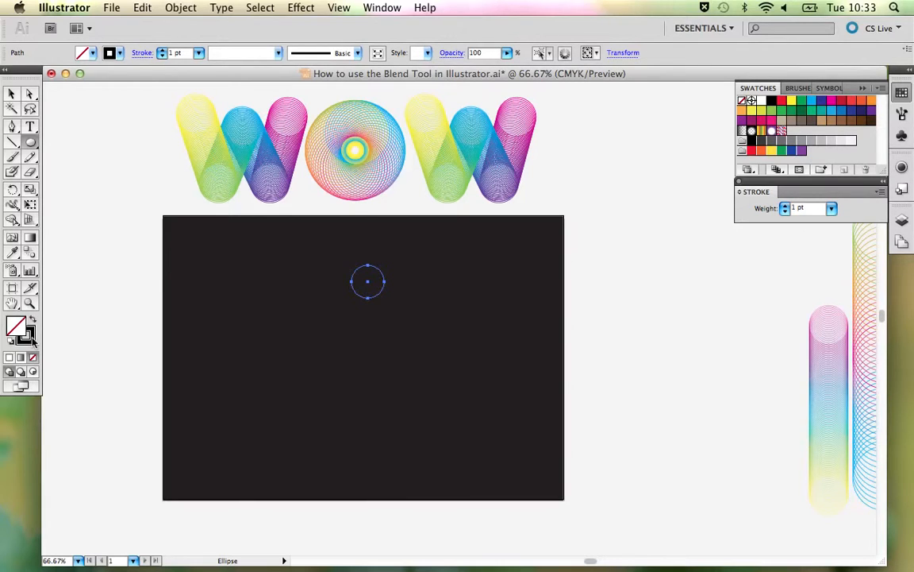
{"action": "left_click", "coordinate": [31, 338]}
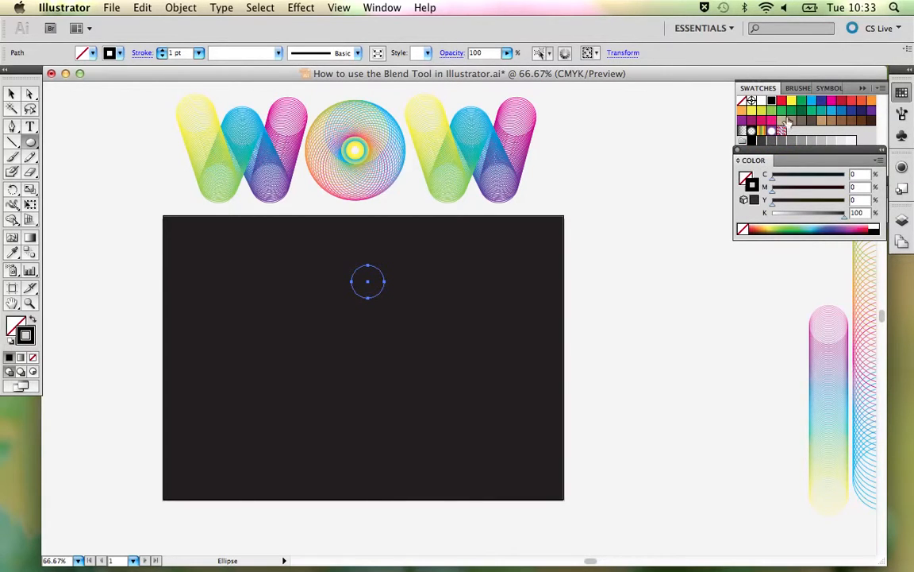
{"action": "left_click", "coordinate": [791, 101]}
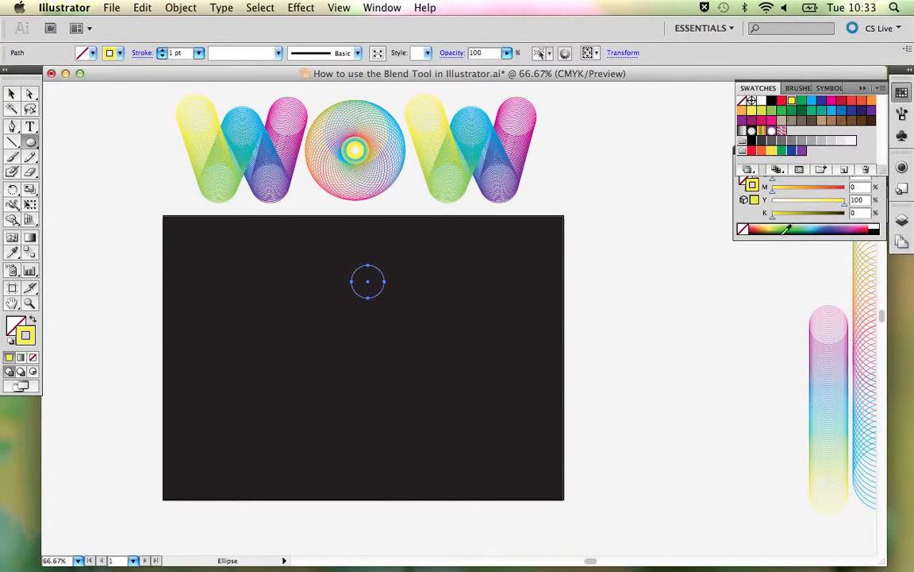
{"action": "left_click", "coordinate": [747, 210]}
{"action": "mouse_move", "coordinate": [754, 149]}
{"action": "left_mouse_down"}
{"action": "mouse_move", "coordinate": [754, 198]}
{"action": "mouse_move", "coordinate": [754, 188]}
{"action": "left_mouse_up"}
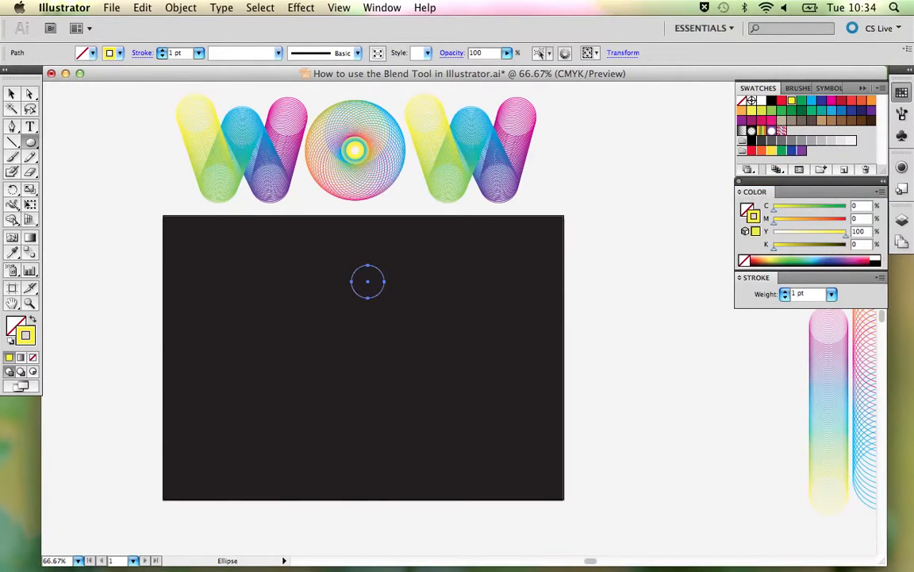
- Duplicate the yellow circle straight down to the lower part of the background and give the copy a CMYK Magenta stroke
{"action": "left_click", "coordinate": [12, 94]}
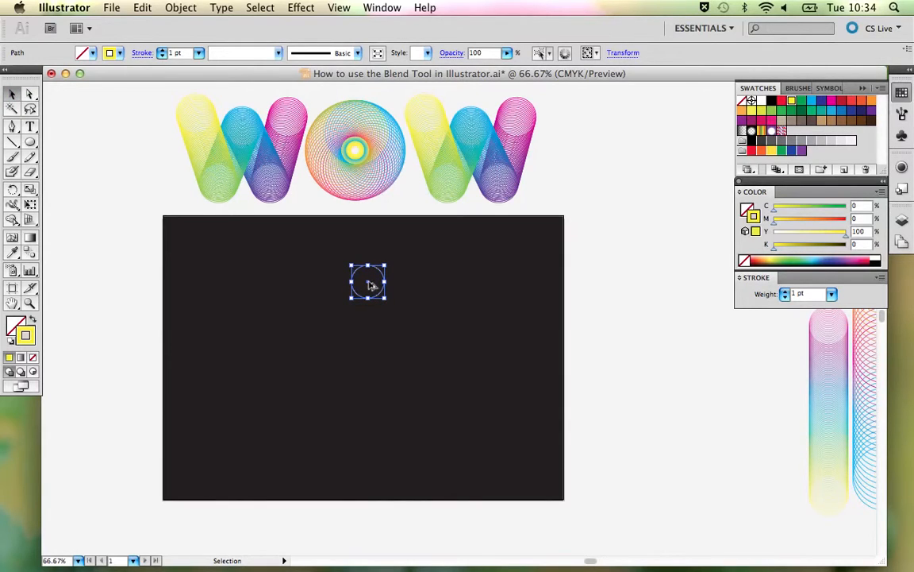
{"action": "left_click_drag", "start_coordinate": [368, 285], "coordinate": [376, 426]}
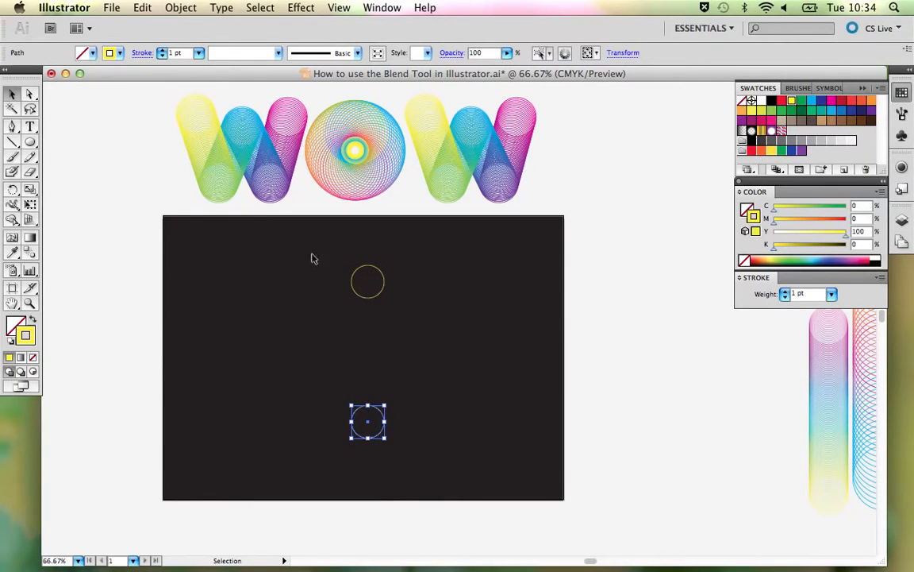
{"action": "left_click", "coordinate": [830, 103]}
{"action": "left_click", "coordinate": [487, 332]}
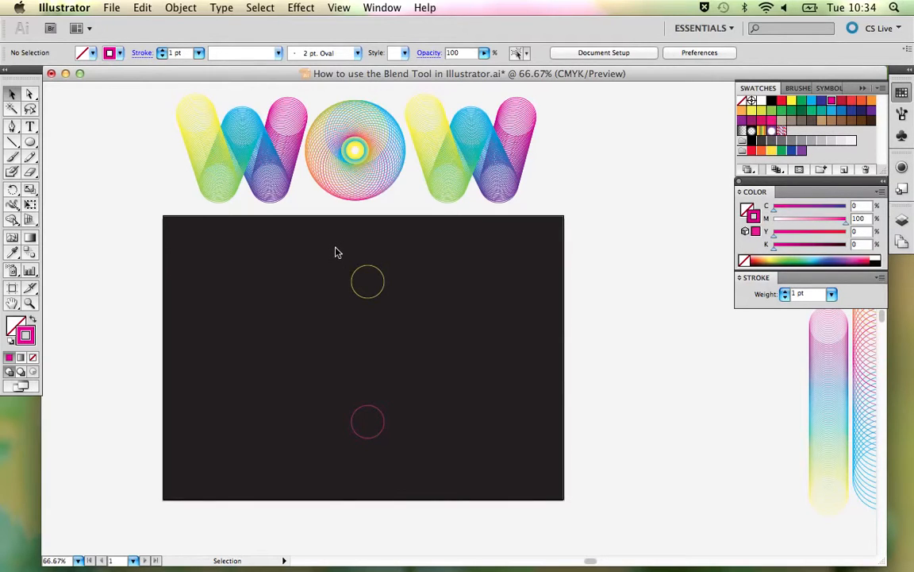
- Blend the yellow circle with the magenta circle using the Blend tool
{"action": "left_click_drag", "start_coordinate": [334, 248], "coordinate": [402, 466]}
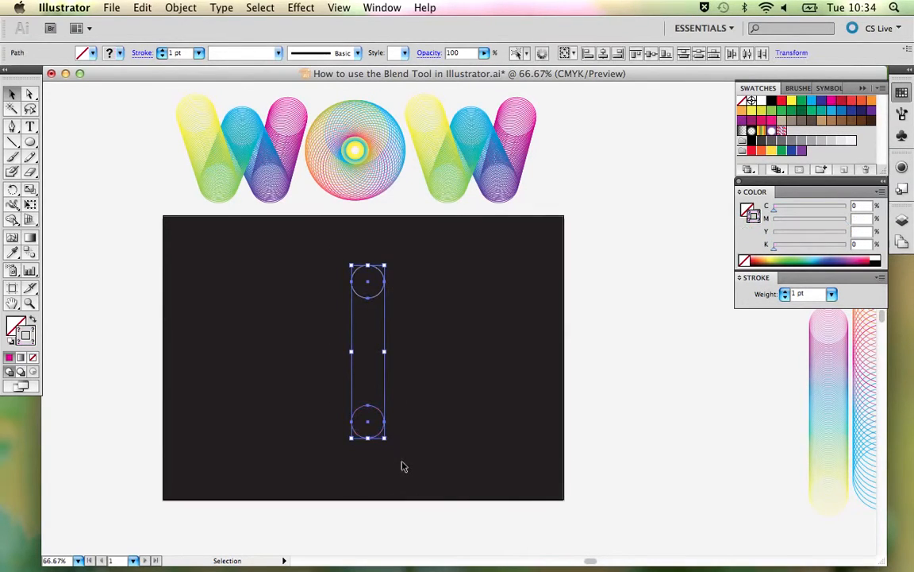
{"action": "left_click", "coordinate": [30, 253]}
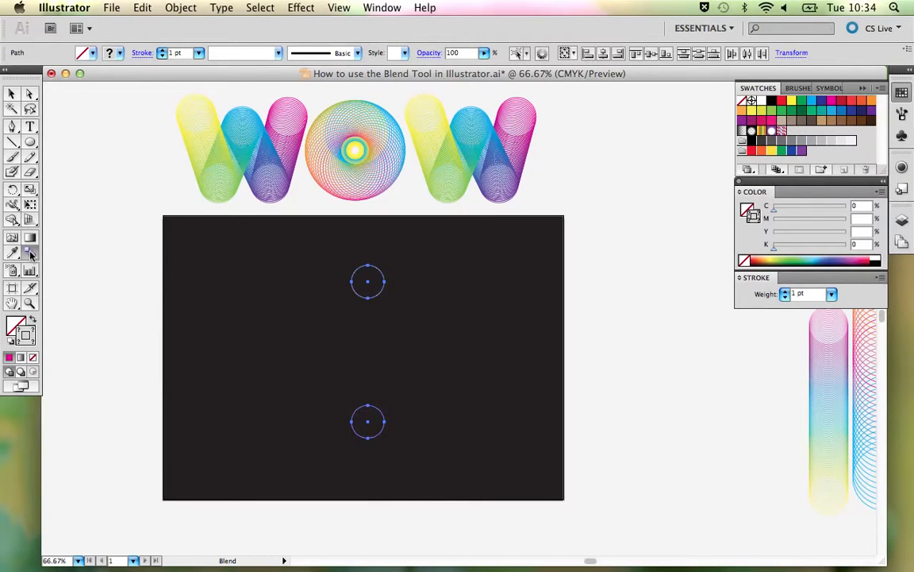
{"action": "key", "text": "super+1"}
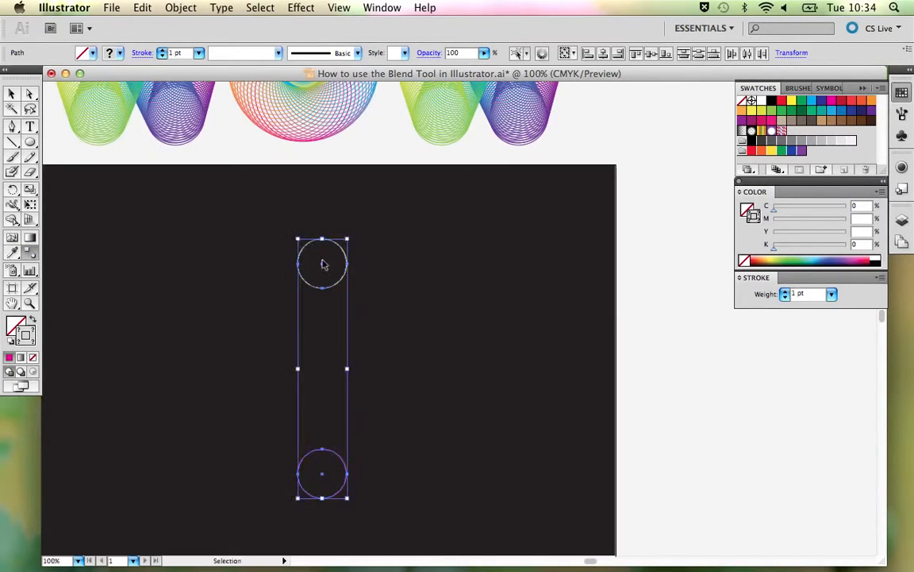
{"action": "scroll", "coordinate": [349, 254], "scroll_direction": "down", "scroll_amount": 3}
{"action": "scroll", "coordinate": [381, 250], "scroll_direction": "left", "scroll_amount": 1}
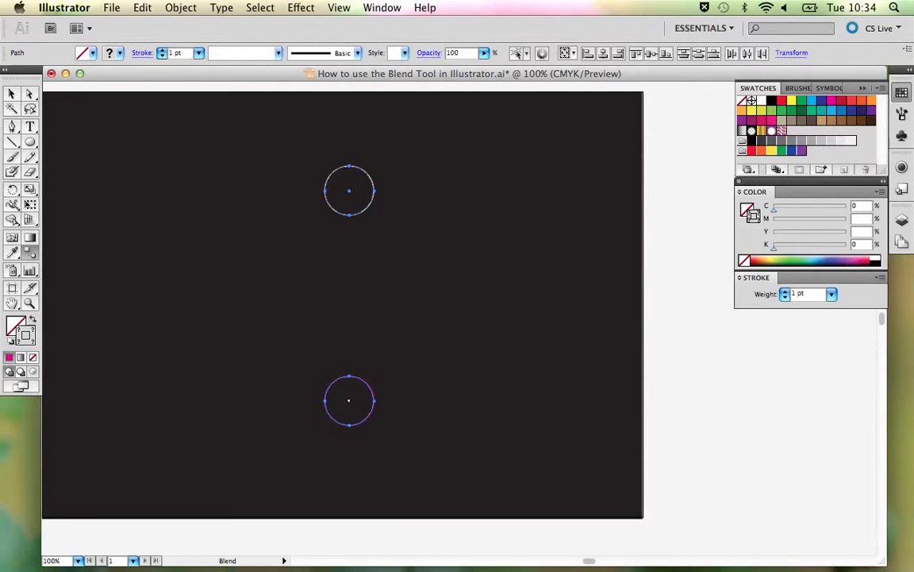
{"action": "left_click", "coordinate": [349, 400]}
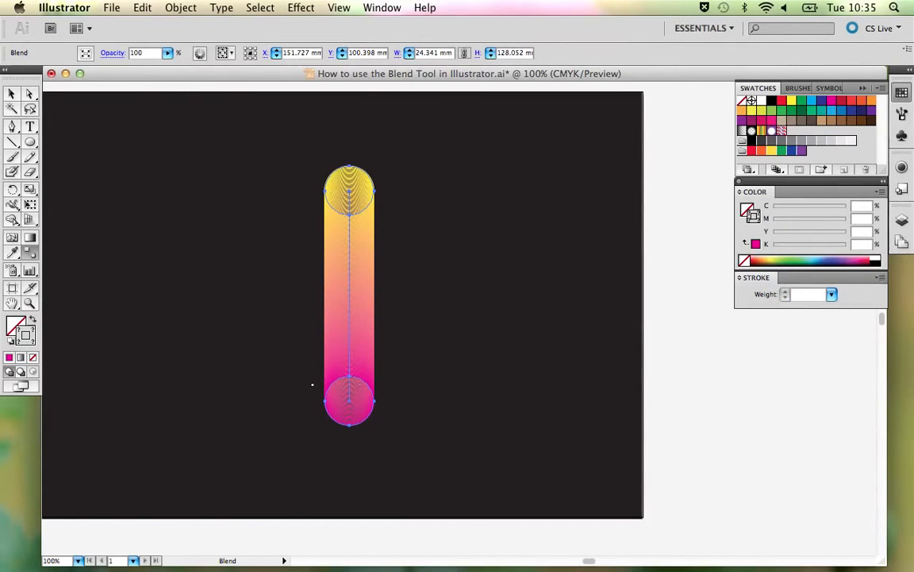
{"action": "double_click", "coordinate": [30, 255]}
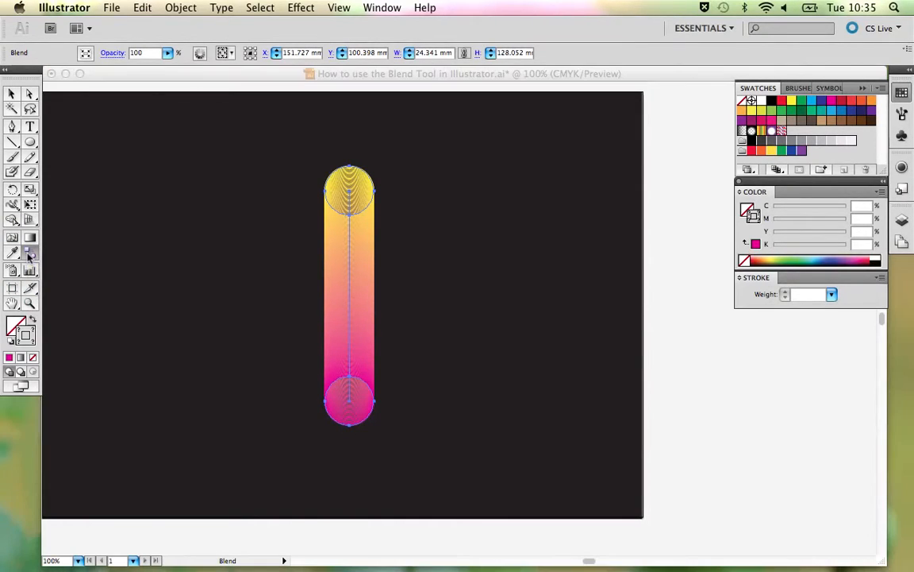
{"action": "left_click_drag", "start_coordinate": [387, 161], "coordinate": [513, 118]}
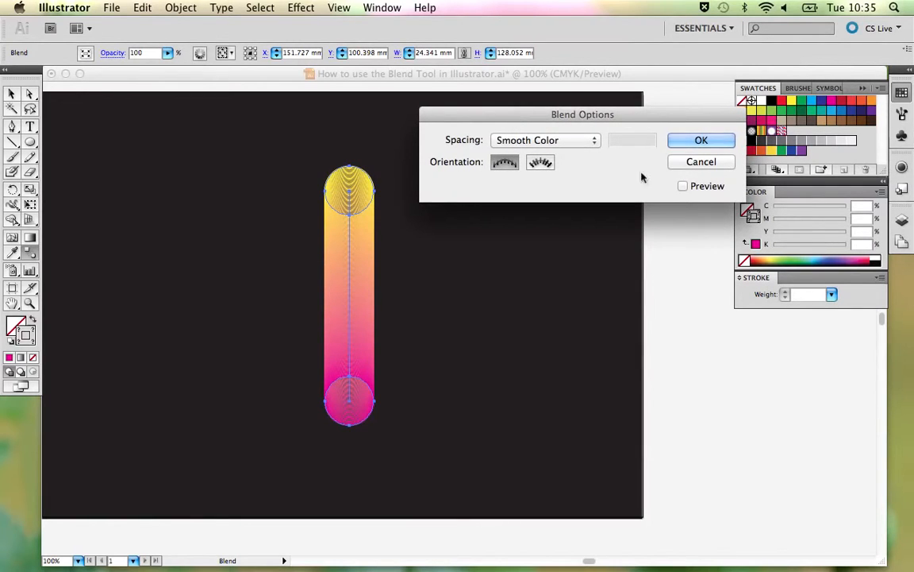
{"action": "left_click", "coordinate": [687, 165]}
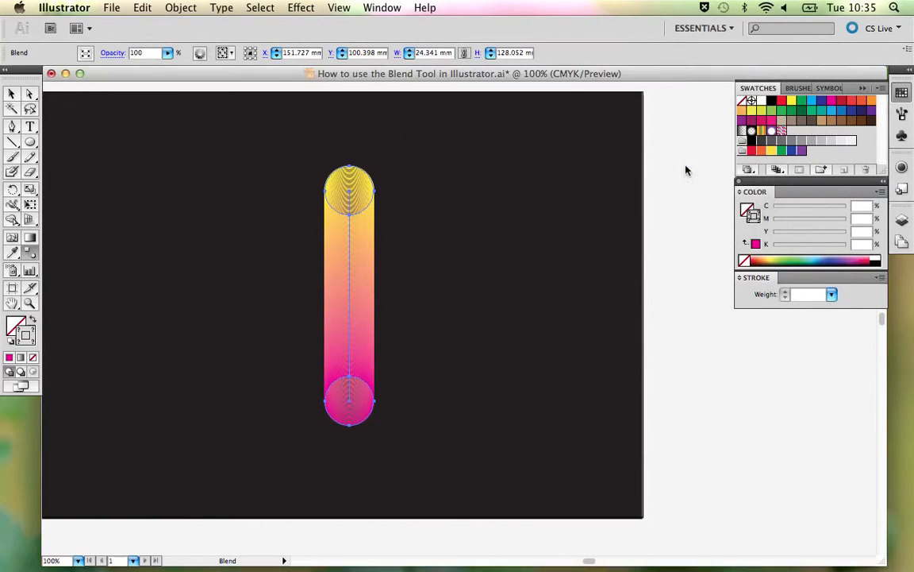
- Set the yellow-to-magenta blend's spacing to 50 Specified Steps with preview on, trying the alternative orientation and restoring the original
{"action": "left_click", "coordinate": [181, 8]}
{"action": "mouse_move", "coordinate": [225, 295]}
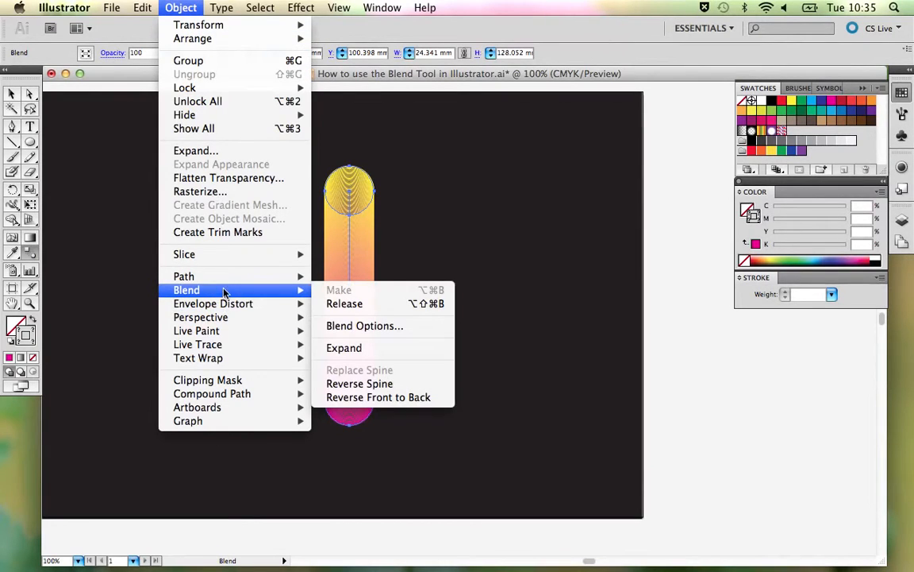
{"action": "left_click", "coordinate": [366, 268]}
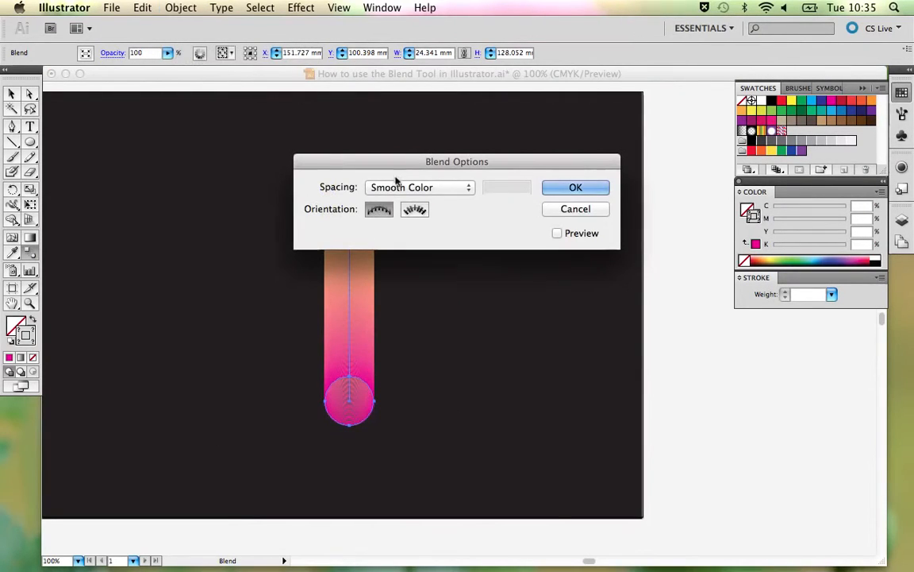
{"action": "left_click_drag", "start_coordinate": [396, 165], "coordinate": [490, 127]}
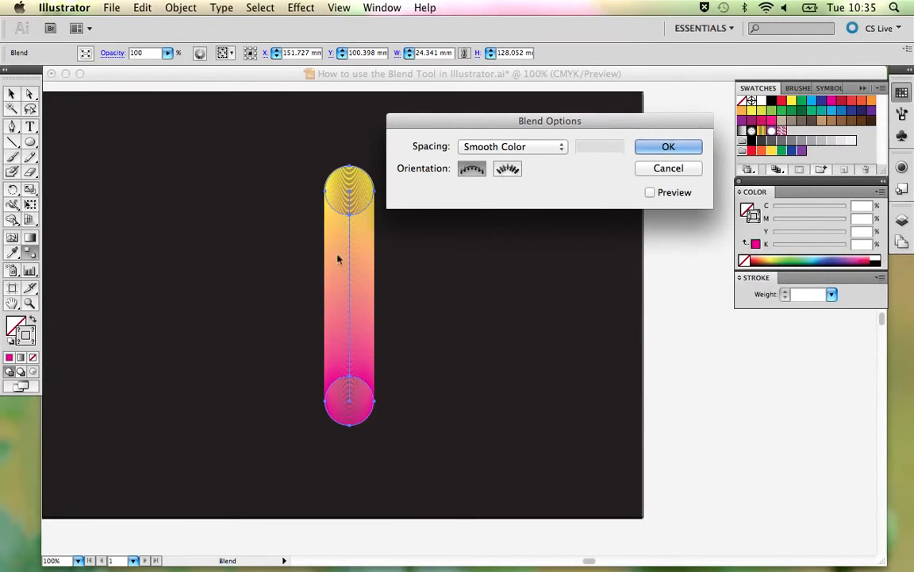
{"action": "left_click", "coordinate": [542, 147]}
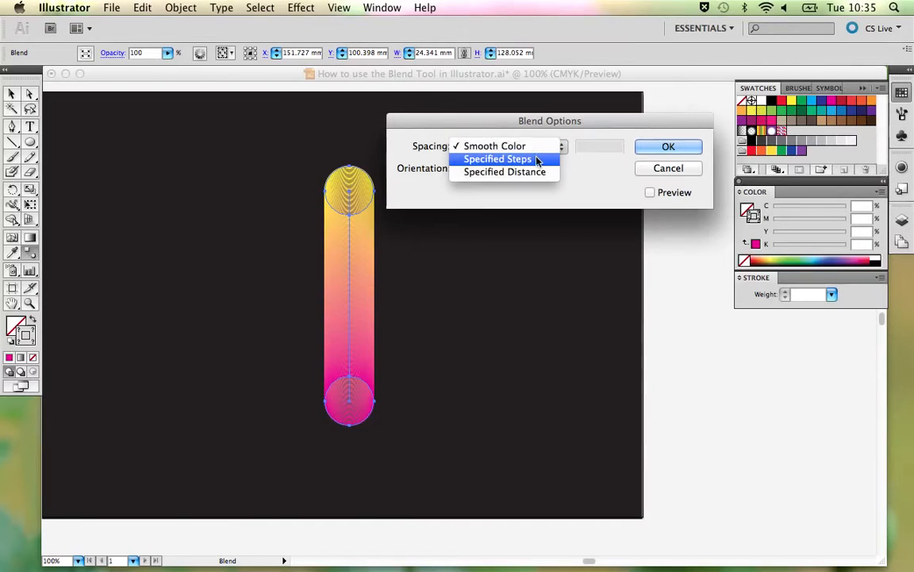
{"action": "left_click", "coordinate": [535, 159]}
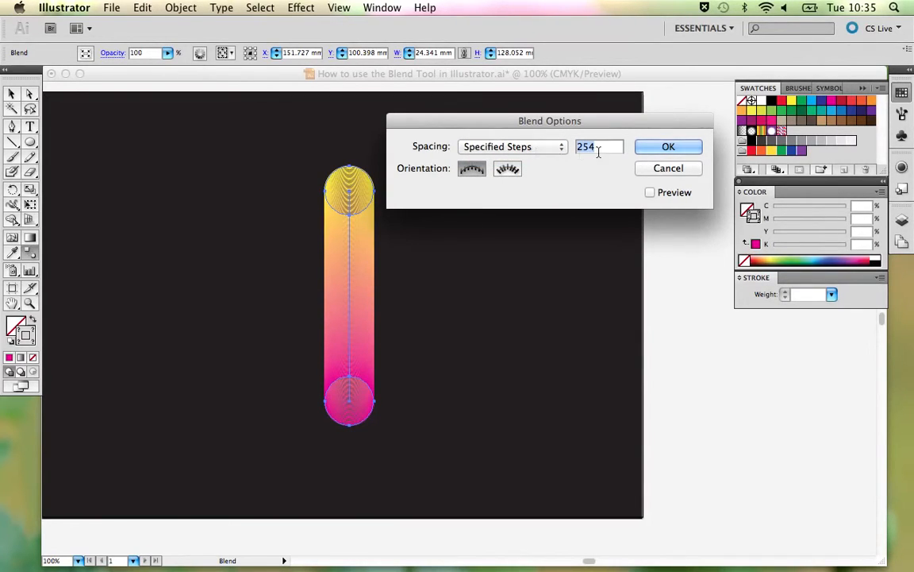
{"action": "left_click", "coordinate": [650, 193]}
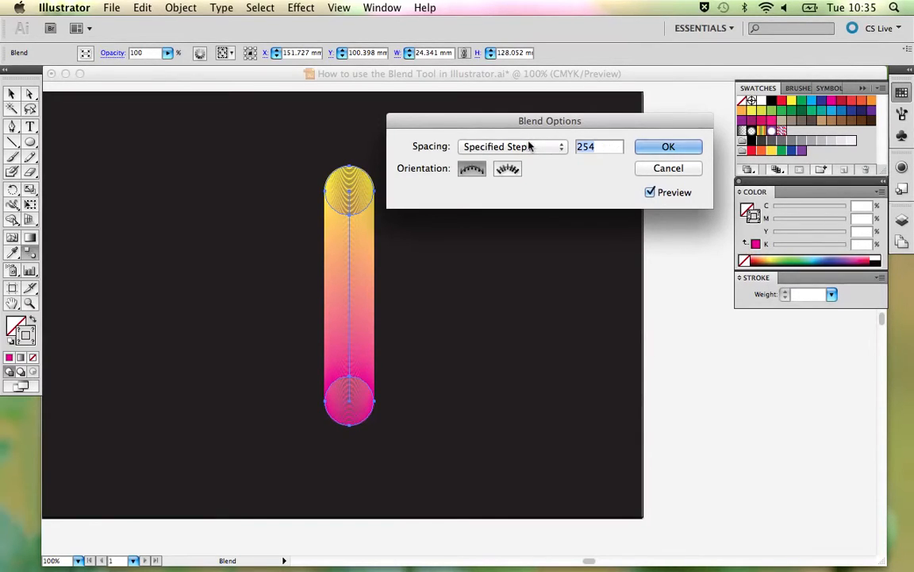
{"action": "type", "text": "50"}
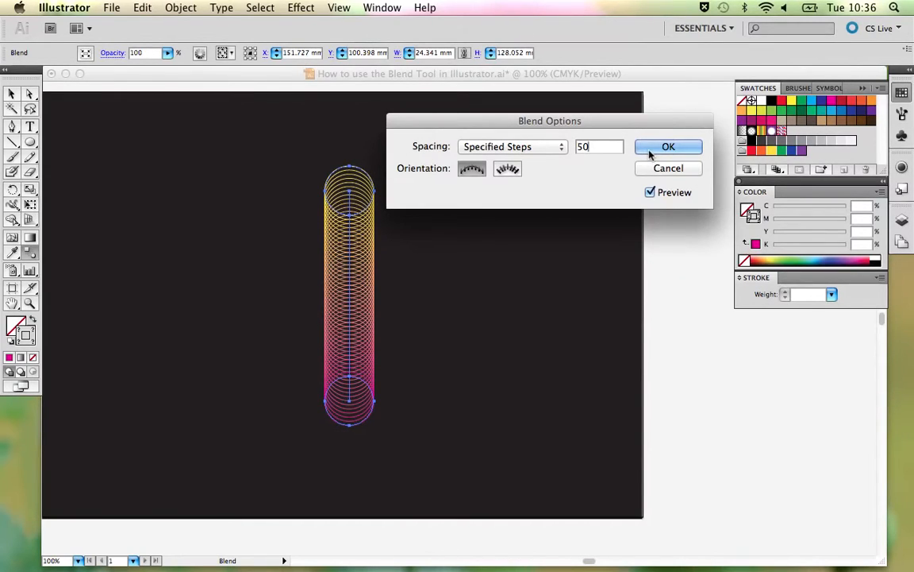
{"action": "left_click", "coordinate": [508, 170]}
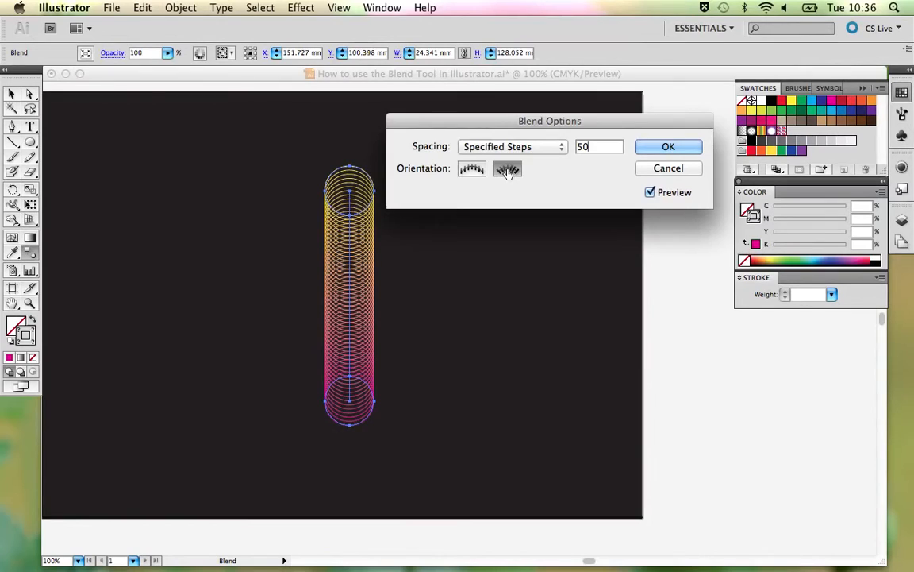
{"action": "left_click", "coordinate": [472, 169]}
{"action": "left_click", "coordinate": [667, 147]}
{"action": "key", "text": "v"}
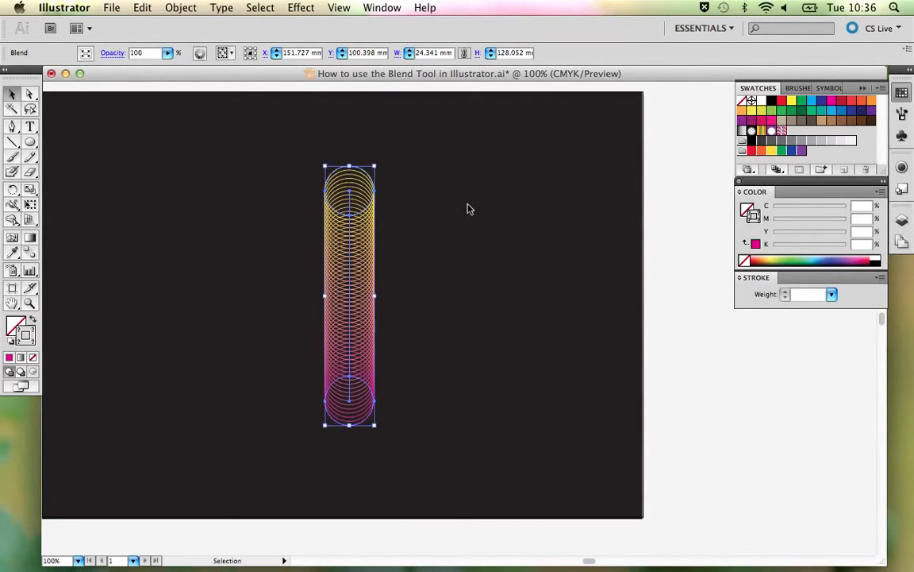
{"action": "left_click", "coordinate": [468, 205]}
- Move the yellow-to-magenta blend to the right part of the black background and duplicate it to the left of centre
{"action": "key", "text": "super+minus"}
{"action": "key", "text": "super+minus"}
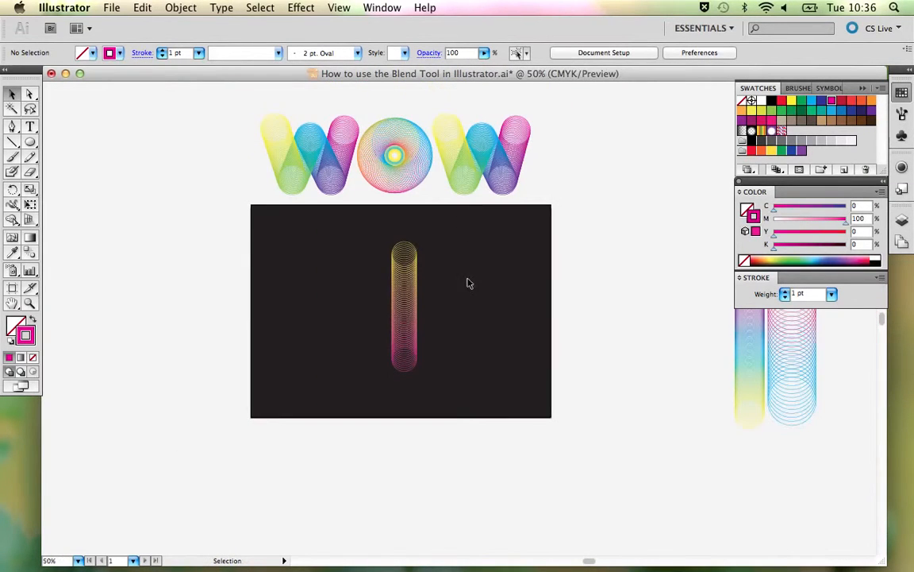
{"action": "left_click", "coordinate": [404, 289]}
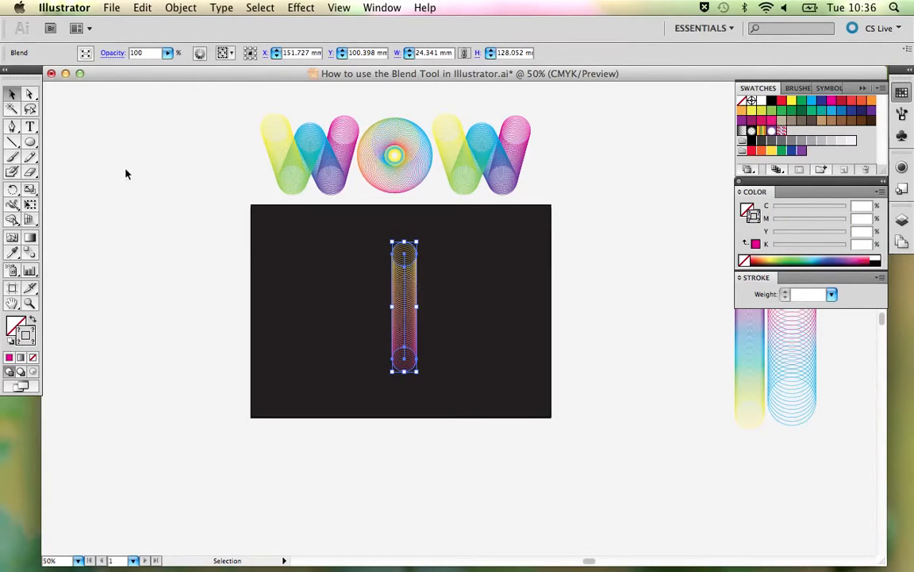
{"action": "left_click_drag", "start_coordinate": [402, 298], "coordinate": [465, 298]}
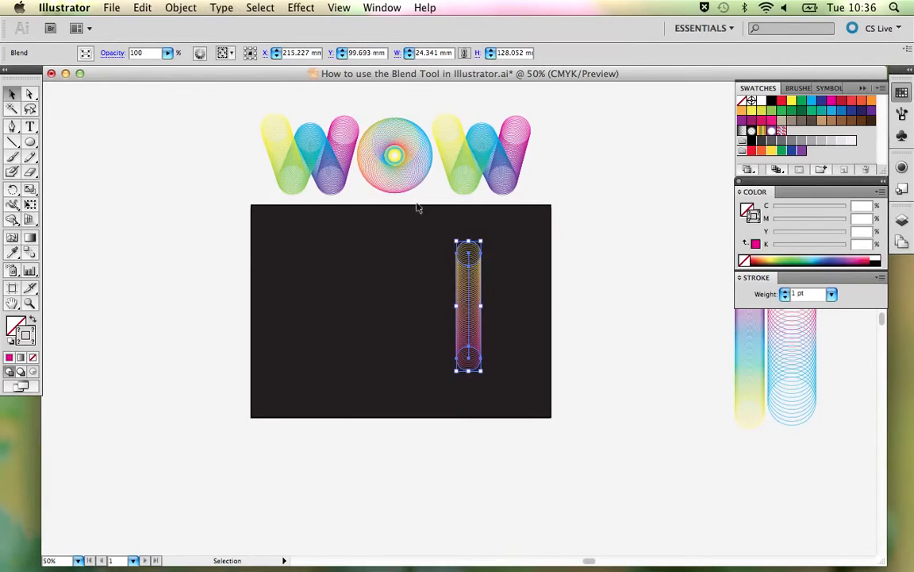
{"action": "left_click_drag", "start_coordinate": [455, 290], "coordinate": [361, 289], "text": "alt"}
- Release the blend of the left copy and delete the leftover spine path between its two circles
{"action": "left_click", "coordinate": [182, 7]}
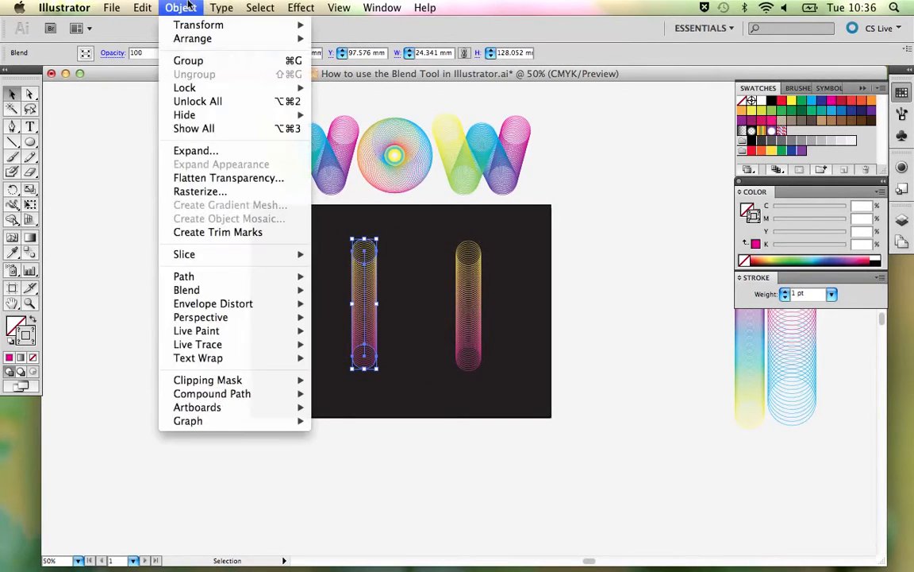
{"action": "mouse_move", "coordinate": [213, 292]}
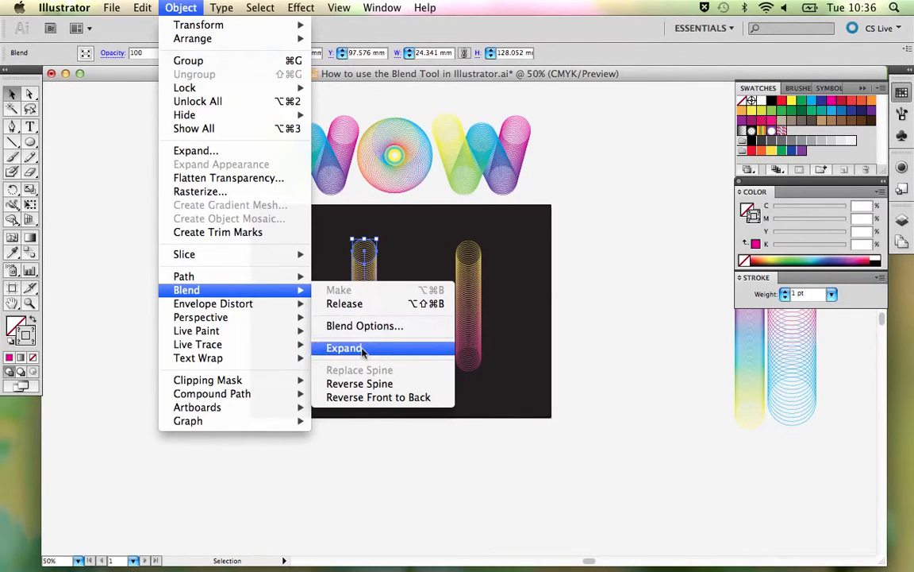
{"action": "left_click", "coordinate": [347, 304]}
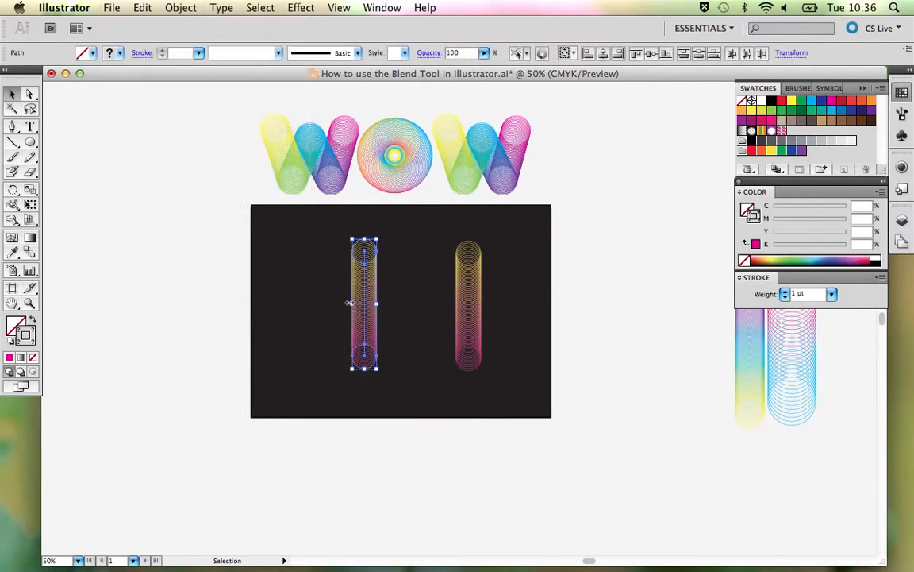
{"action": "left_click", "coordinate": [400, 279]}
{"action": "left_click", "coordinate": [364, 293]}
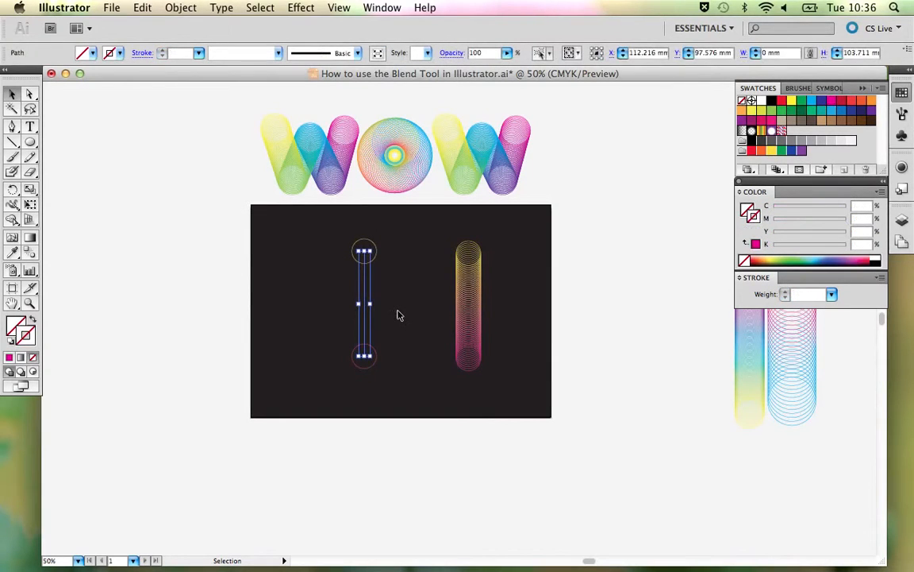
{"action": "left_click", "coordinate": [400, 315]}
- Blend the released yellow and magenta circles with the Blend tool, joining anchor points on opposite sides for a twisted shape
{"action": "key", "text": "z"}
{"action": "left_click_drag", "start_coordinate": [312, 231], "coordinate": [433, 457]}
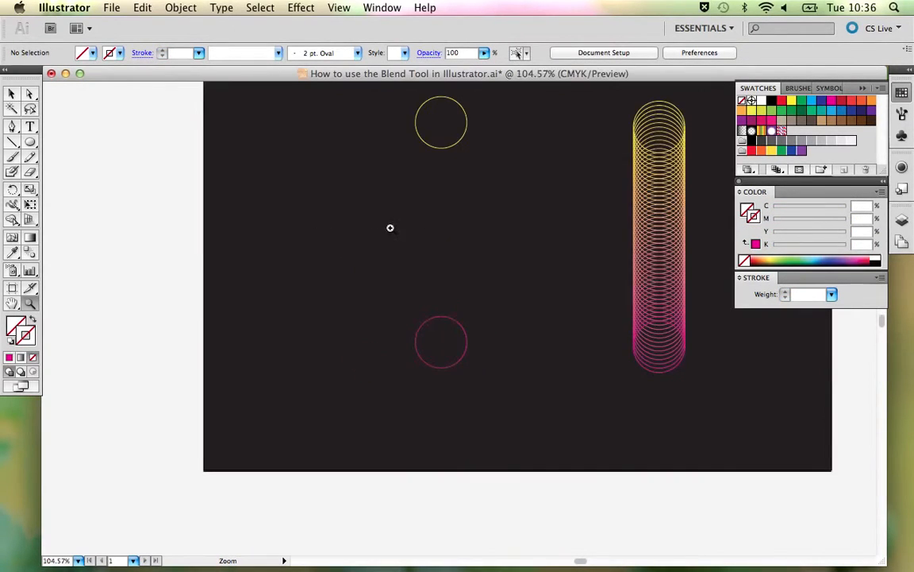
{"action": "left_click_drag", "start_coordinate": [496, 183], "coordinate": [394, 250]}
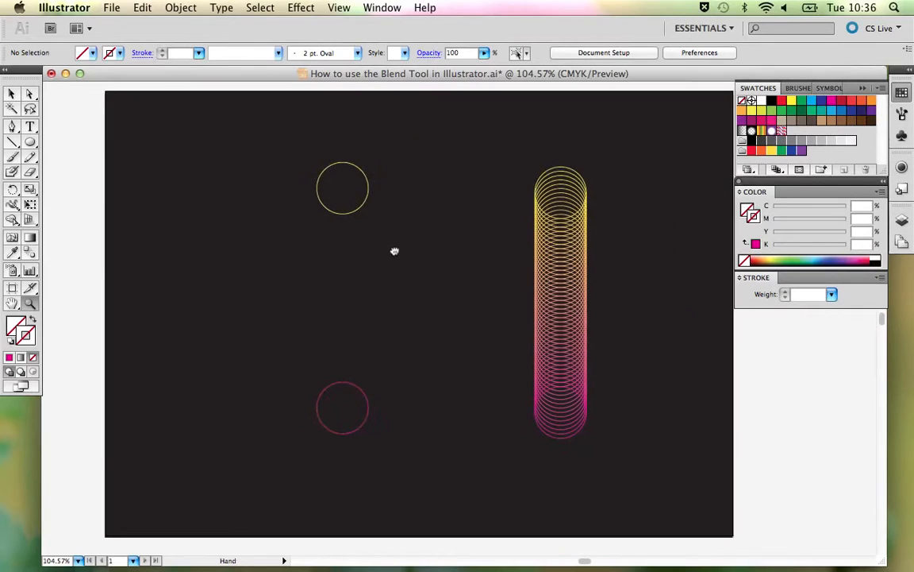
{"action": "key", "text": "v"}
{"action": "left_click_drag", "start_coordinate": [291, 148], "coordinate": [422, 445]}
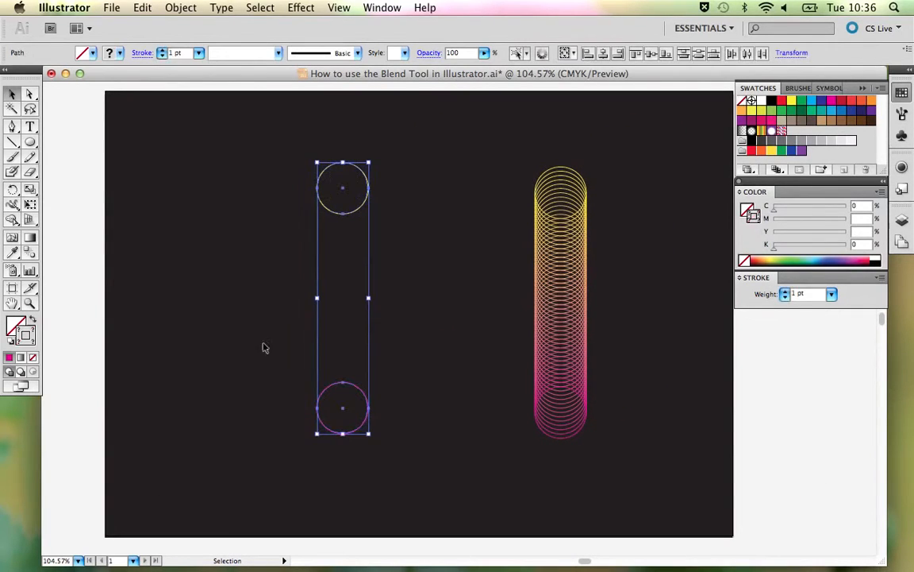
{"action": "left_click", "coordinate": [29, 252]}
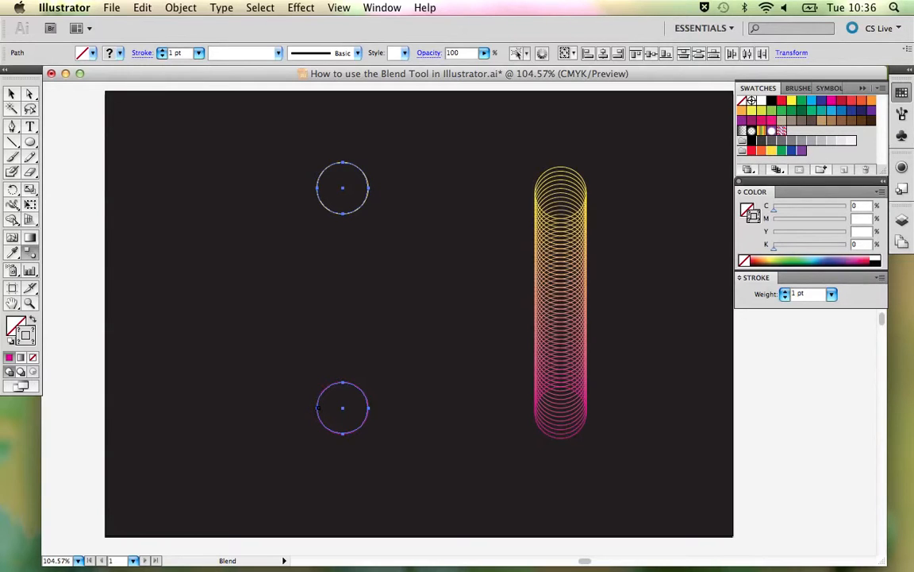
{"action": "left_click", "coordinate": [317, 407]}
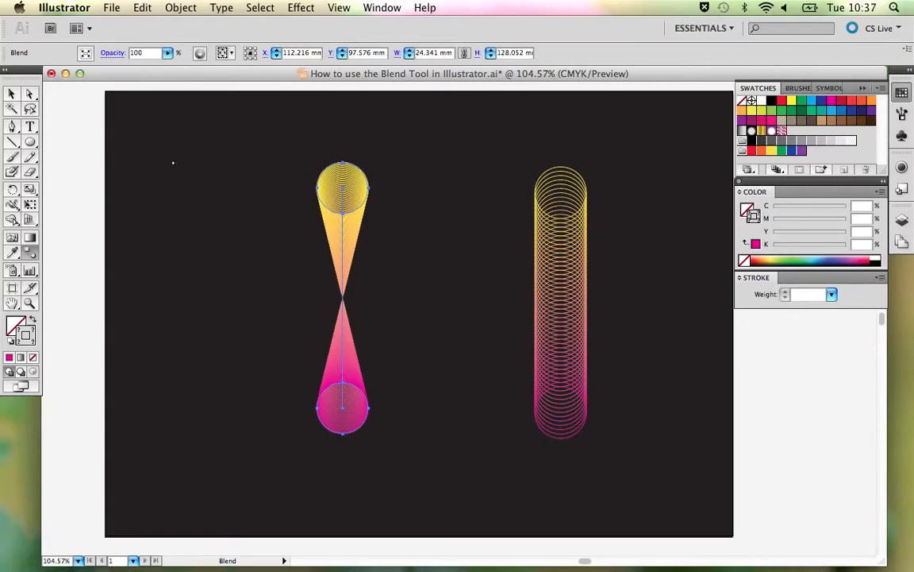
- Set the twisted blend's spacing to 50 Specified Steps and deselect it
{"action": "double_click", "coordinate": [32, 254]}
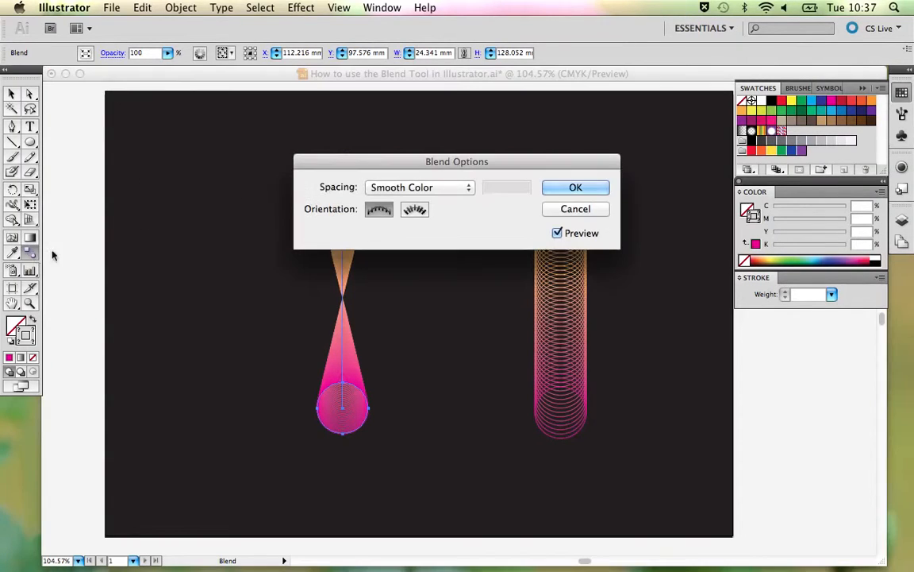
{"action": "left_click", "coordinate": [465, 186]}
{"action": "left_click", "coordinate": [457, 205]}
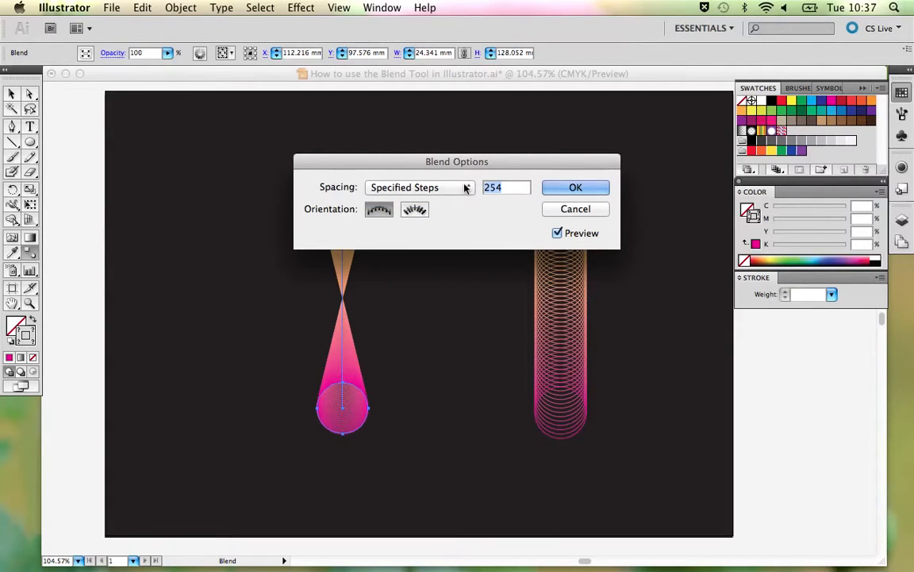
{"action": "type", "text": "50"}
{"action": "left_click", "coordinate": [604, 190]}
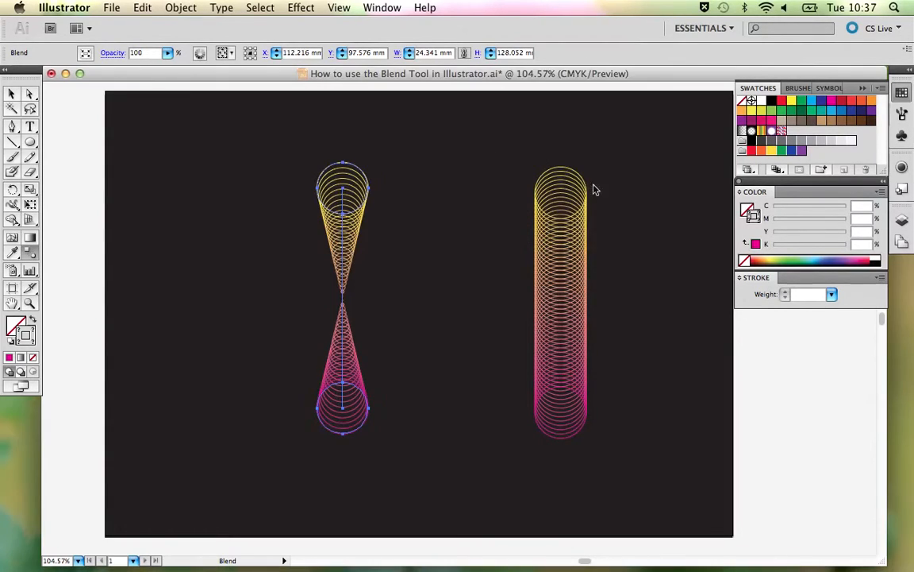
{"action": "key", "text": "v"}
{"action": "left_click", "coordinate": [458, 177]}
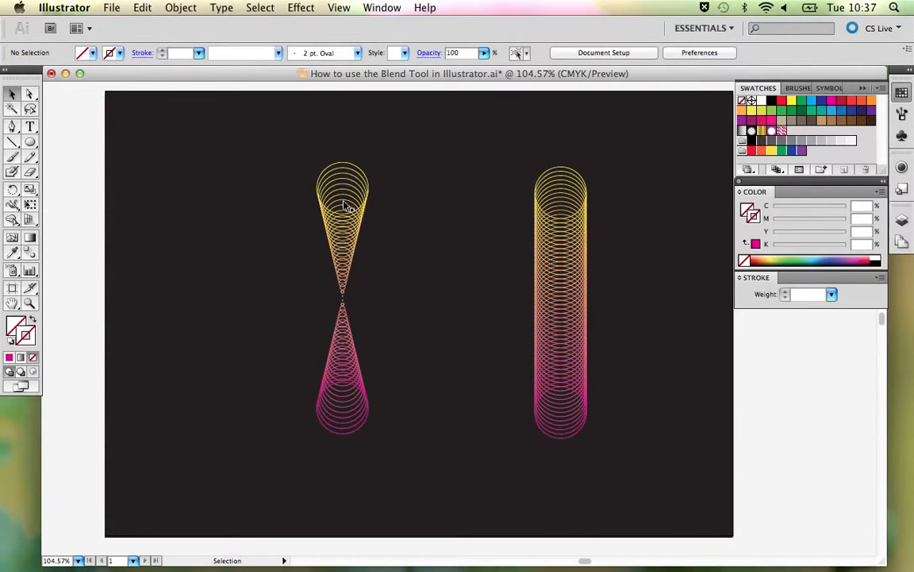
- Delete the twisted yellow-to-magenta blend from the left half of the background
{"action": "left_click_drag", "start_coordinate": [396, 377], "coordinate": [308, 240]}
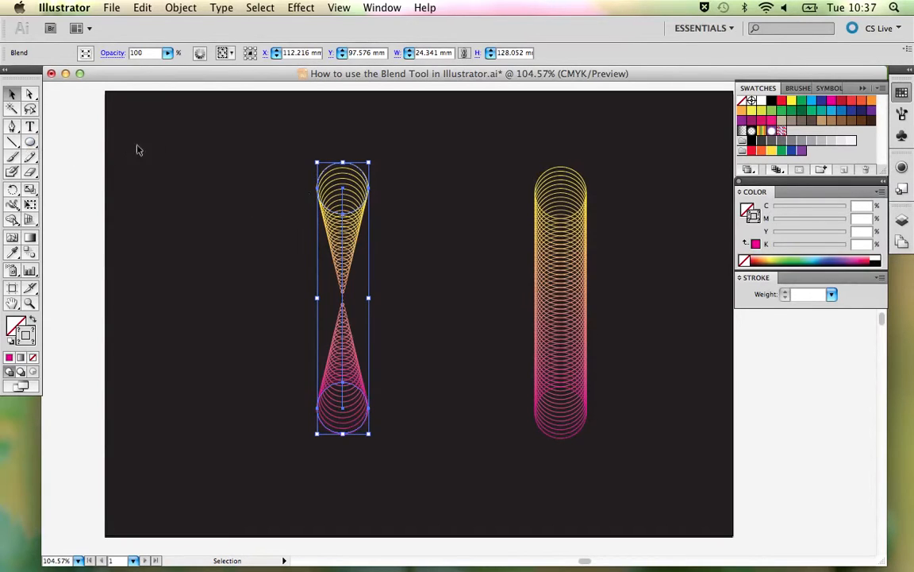
{"action": "left_click_drag", "start_coordinate": [30, 143], "coordinate": [258, 205]}
{"action": "key", "text": "v"}
{"action": "left_click", "coordinate": [357, 231]}
{"action": "left_click", "coordinate": [343, 225]}
{"action": "key", "text": "Delete"}
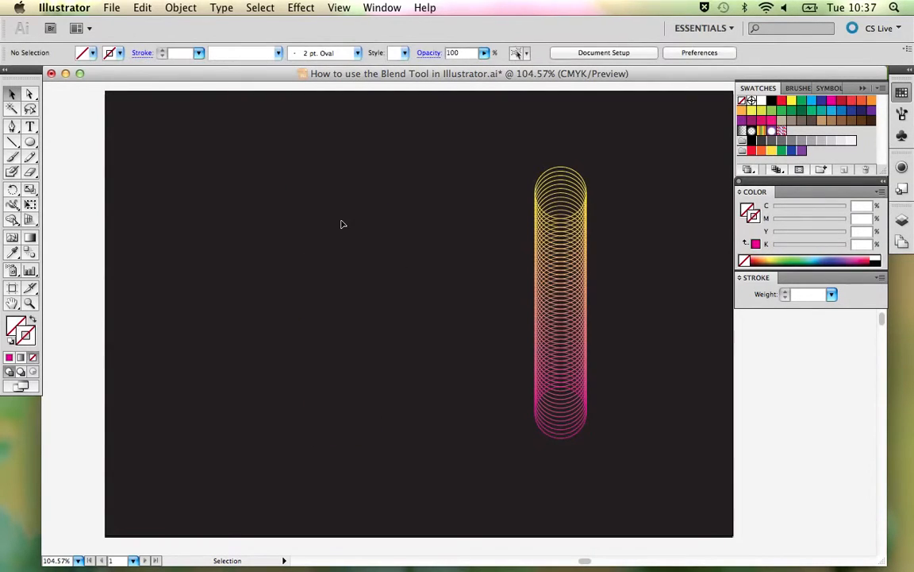
- Move the yellow-to-magenta blend off the background to the empty area on its right, and bring the magenta-cyan-yellow blend beside it
{"action": "key", "text": "super+minus"}
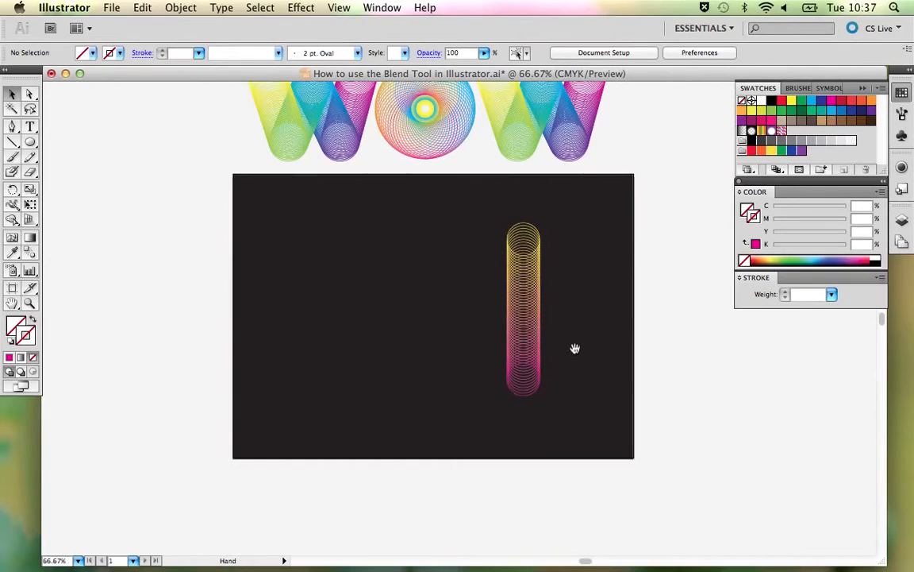
{"action": "left_click_drag", "start_coordinate": [573, 347], "coordinate": [385, 360]}
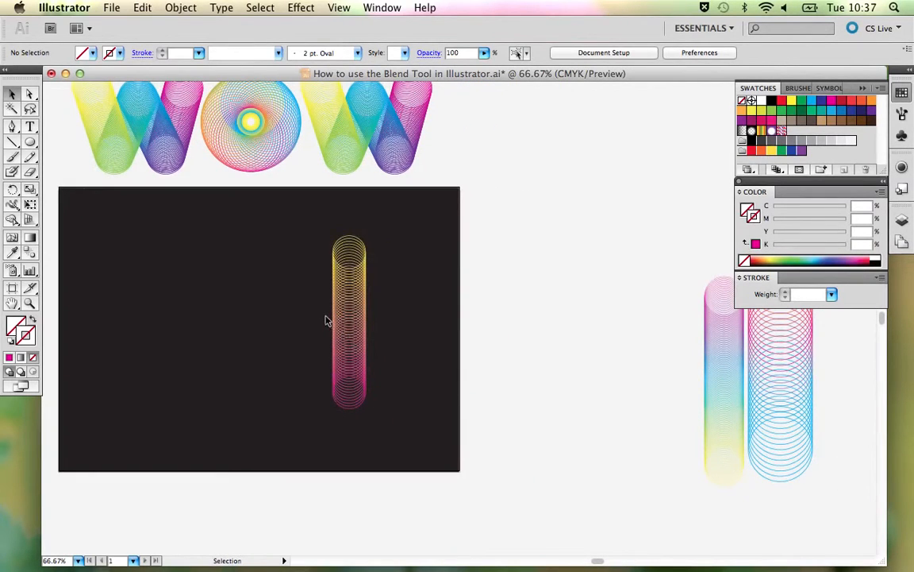
{"action": "left_click_drag", "start_coordinate": [354, 320], "coordinate": [557, 303]}
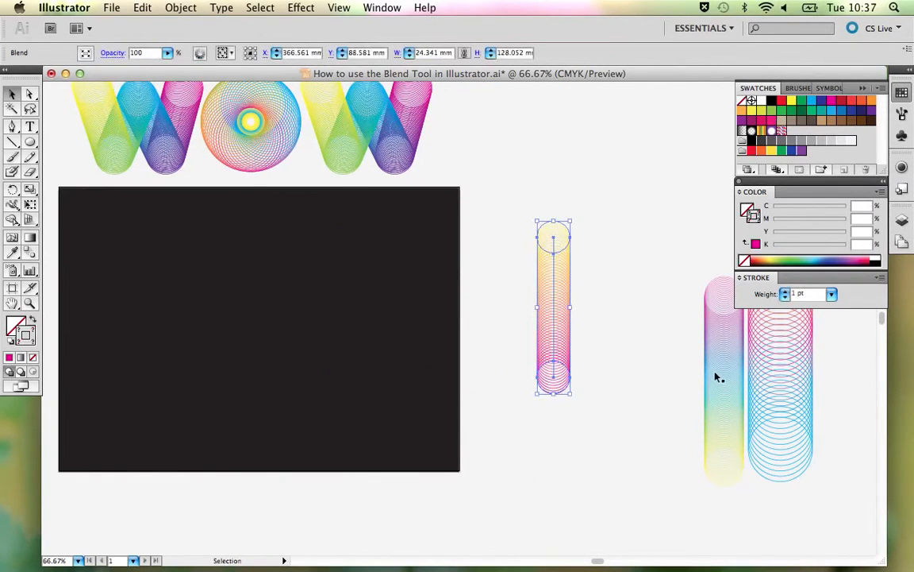
{"action": "left_click_drag", "start_coordinate": [718, 376], "coordinate": [624, 318]}
{"action": "left_click", "coordinate": [663, 307]}
- Duplicate the magenta-cyan-yellow blend onto the right part of the black background, and duplicate that copy to the left part
{"action": "left_click", "coordinate": [627, 271]}
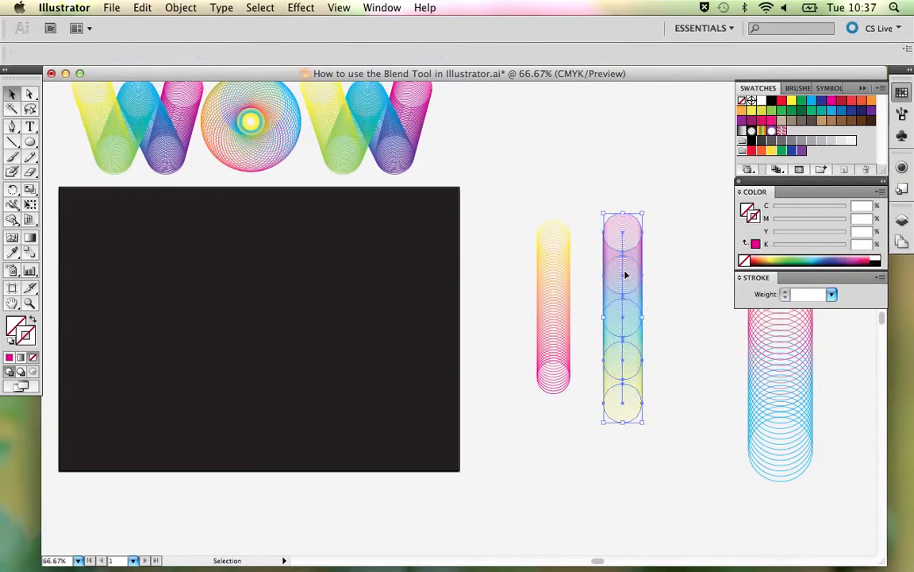
{"action": "left_click_drag", "start_coordinate": [625, 275], "coordinate": [385, 279]}
{"action": "left_click", "coordinate": [560, 312]}
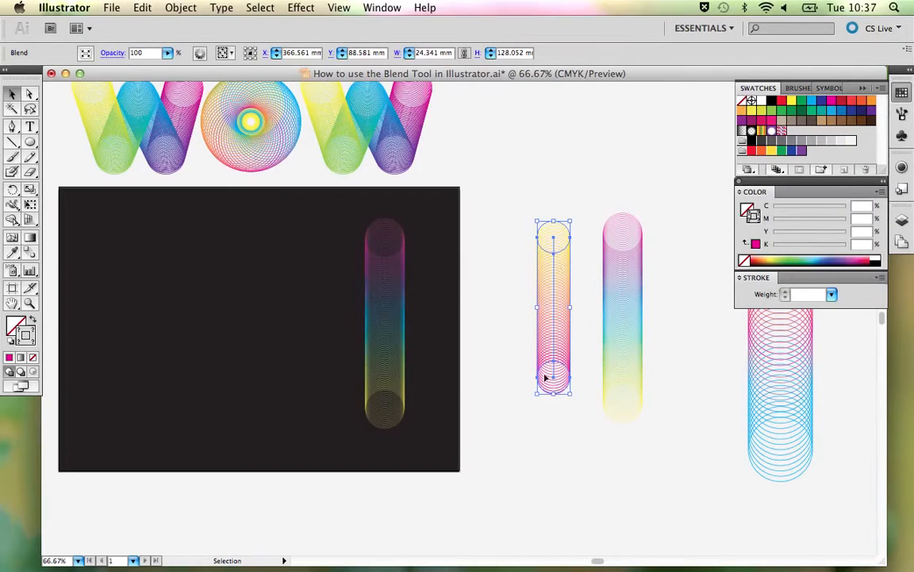
{"action": "left_click", "coordinate": [379, 347]}
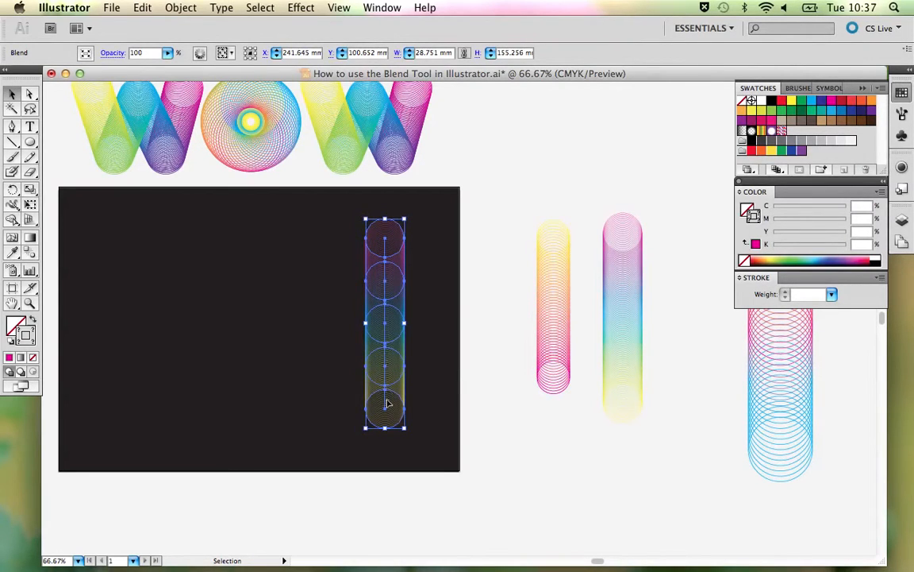
{"action": "left_click_drag", "start_coordinate": [385, 292], "coordinate": [213, 291]}
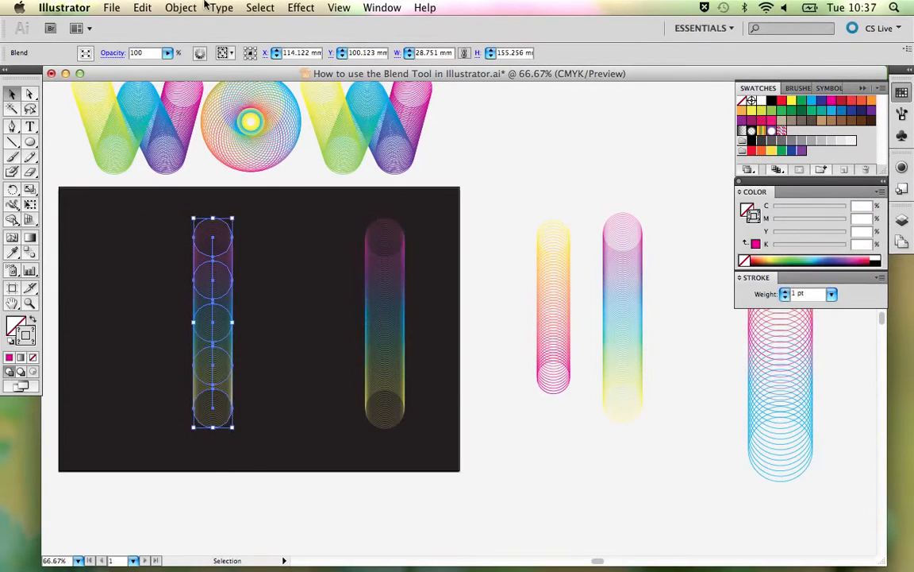
- Release the blend on the left part of the black background into its original circles and deselect them
{"action": "left_click", "coordinate": [181, 8]}
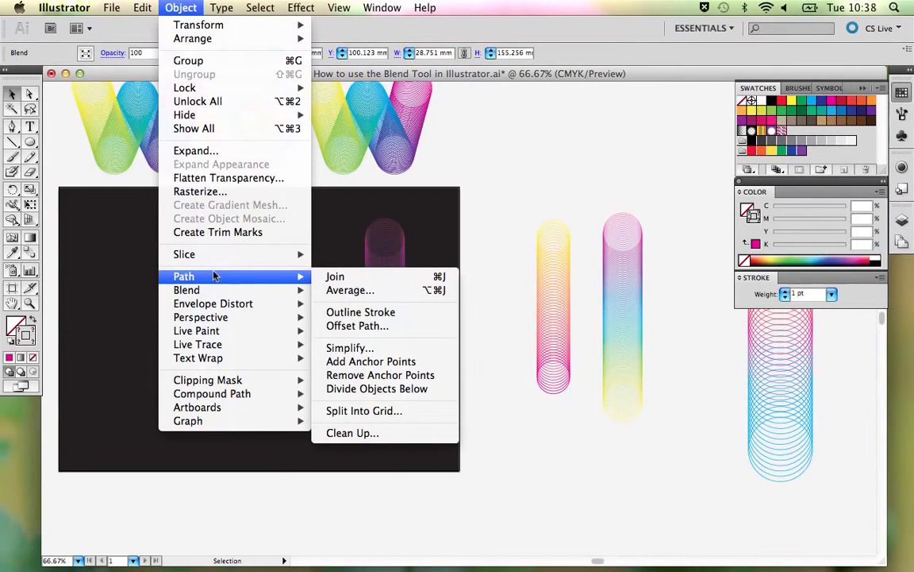
{"action": "mouse_move", "coordinate": [217, 292]}
{"action": "left_click", "coordinate": [347, 302]}
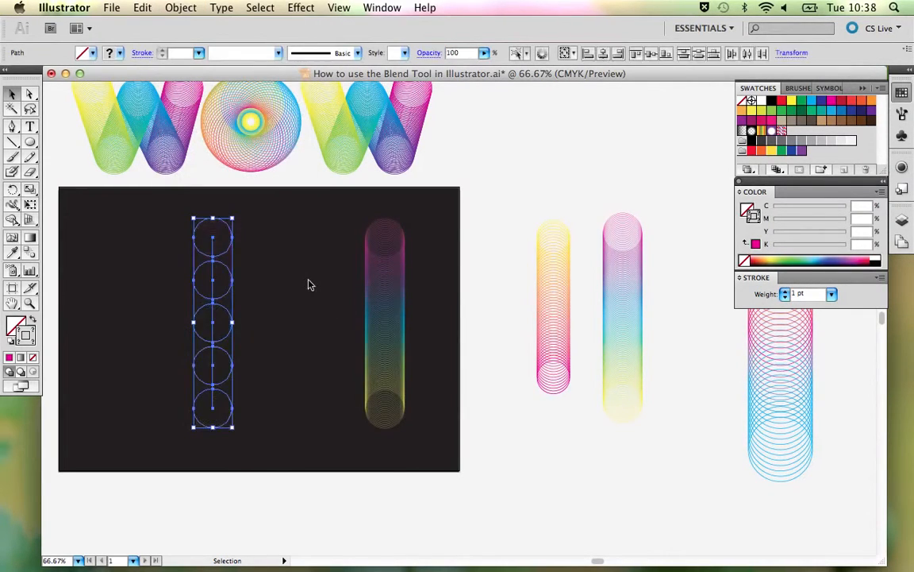
{"action": "left_click", "coordinate": [240, 269]}
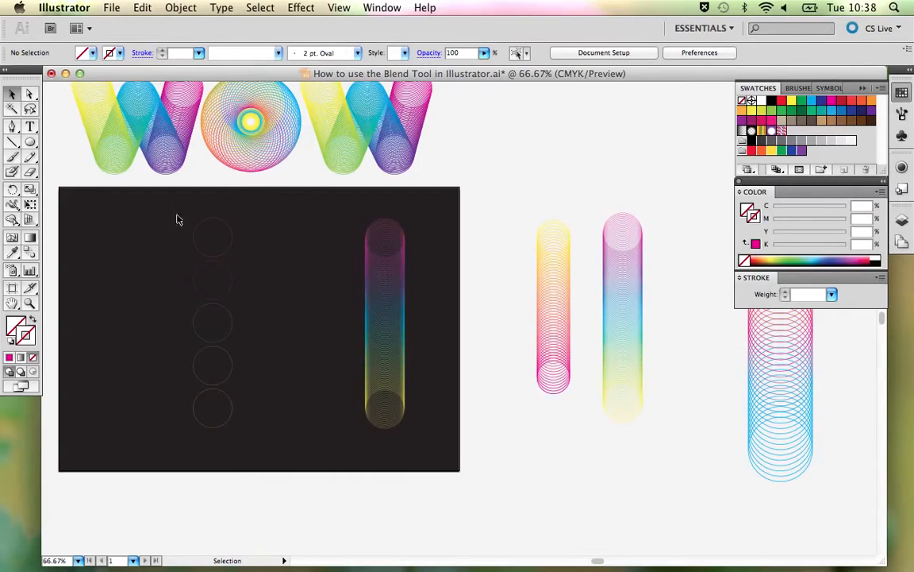
{"action": "left_click_drag", "start_coordinate": [177, 211], "coordinate": [257, 437]}
{"action": "left_click", "coordinate": [274, 346]}
{"action": "left_click_drag", "start_coordinate": [190, 207], "coordinate": [238, 440]}
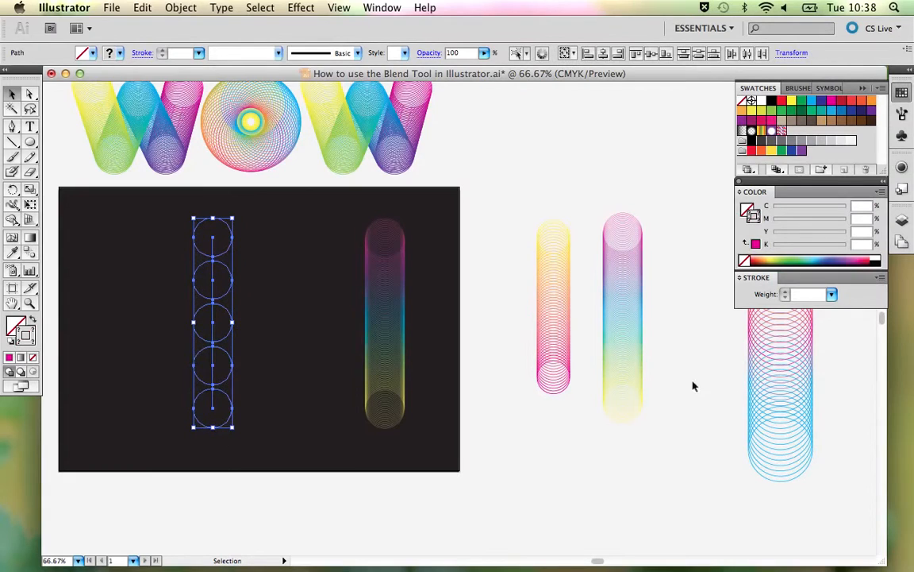
{"action": "left_click", "coordinate": [830, 293]}
{"action": "left_click", "coordinate": [814, 305]}
{"action": "left_click", "coordinate": [252, 265]}
- Show the released circles enlarged in Outline view and select the straight spine path running through their centres
{"action": "key", "text": "z"}
{"action": "left_click_drag", "start_coordinate": [136, 185], "coordinate": [302, 423]}
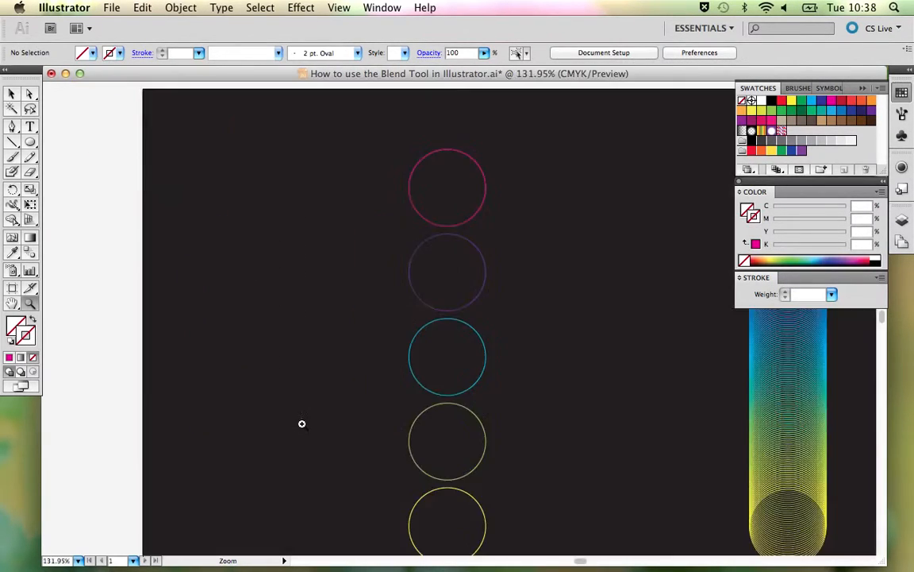
{"action": "key", "text": "super+y"}
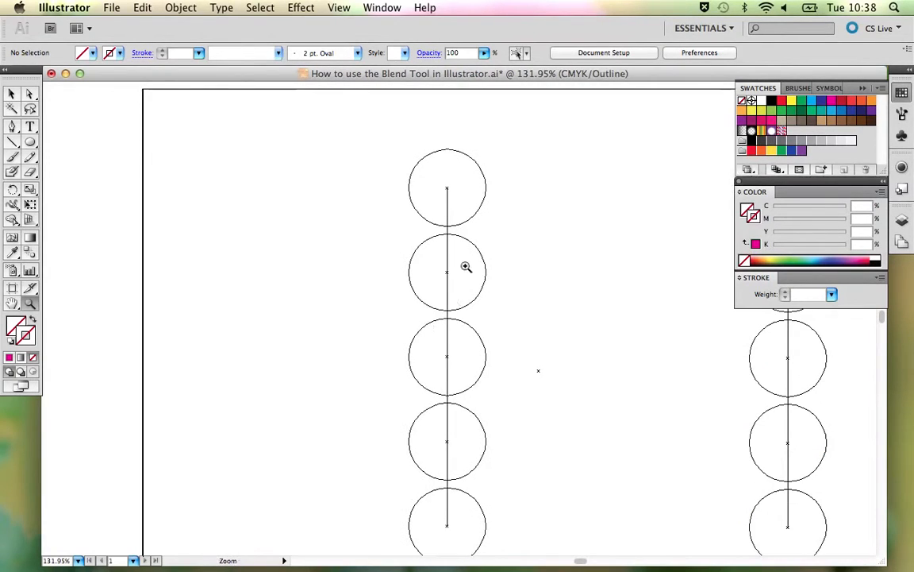
{"action": "key", "text": "v"}
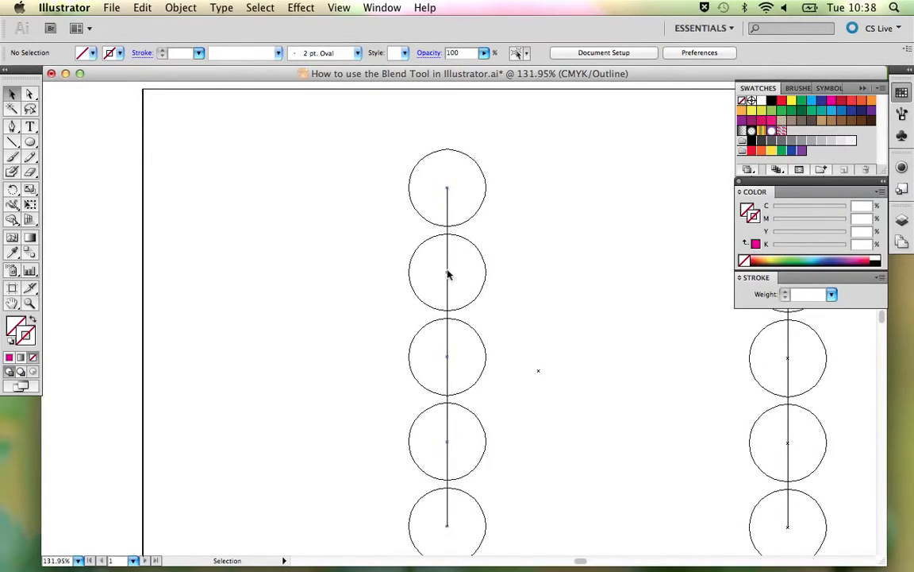
{"action": "left_click", "coordinate": [448, 271]}
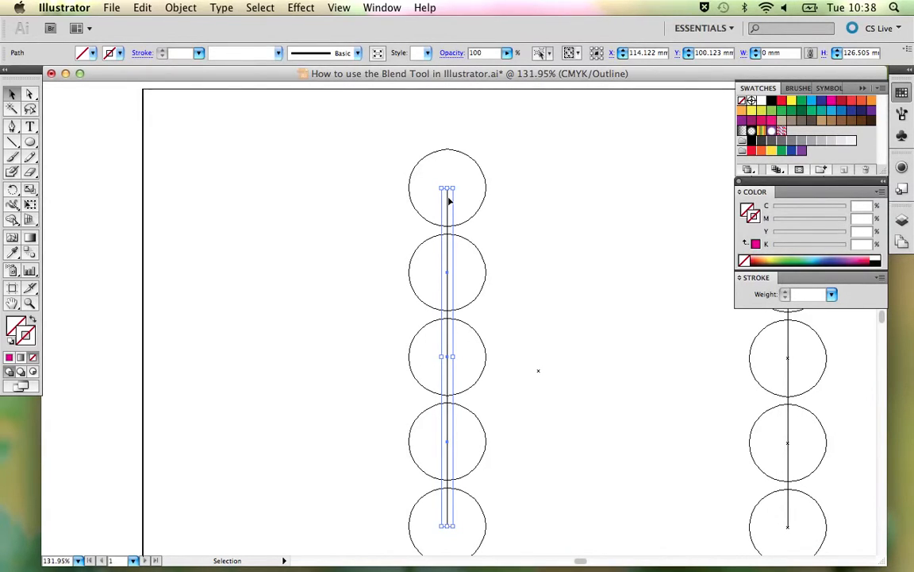
- Compare the selected spine path in Preview and Outline views and look up the Outline view command
{"action": "key", "text": "a"}
{"action": "key", "text": "super+y"}
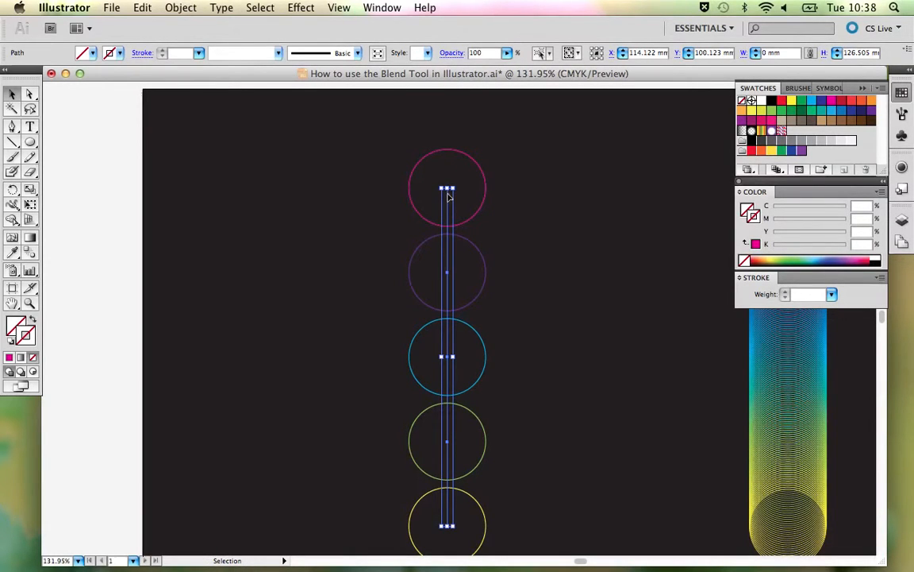
{"action": "key", "text": "a"}
{"action": "key", "text": "super+y"}
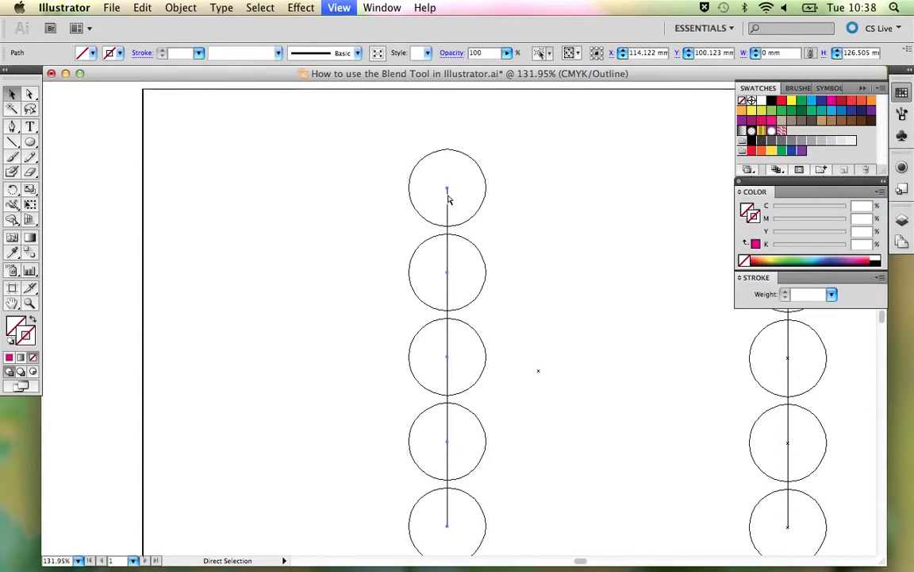
{"action": "key", "text": "super+y"}
{"action": "key", "text": "super+y"}
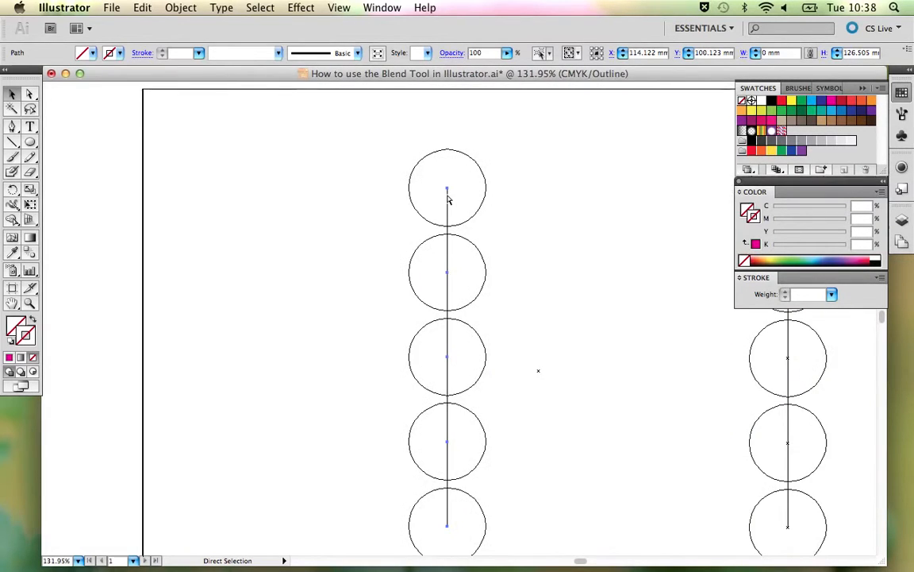
{"action": "key", "text": "super+y"}
{"action": "key", "text": "v"}
{"action": "left_click", "coordinate": [338, 8]}
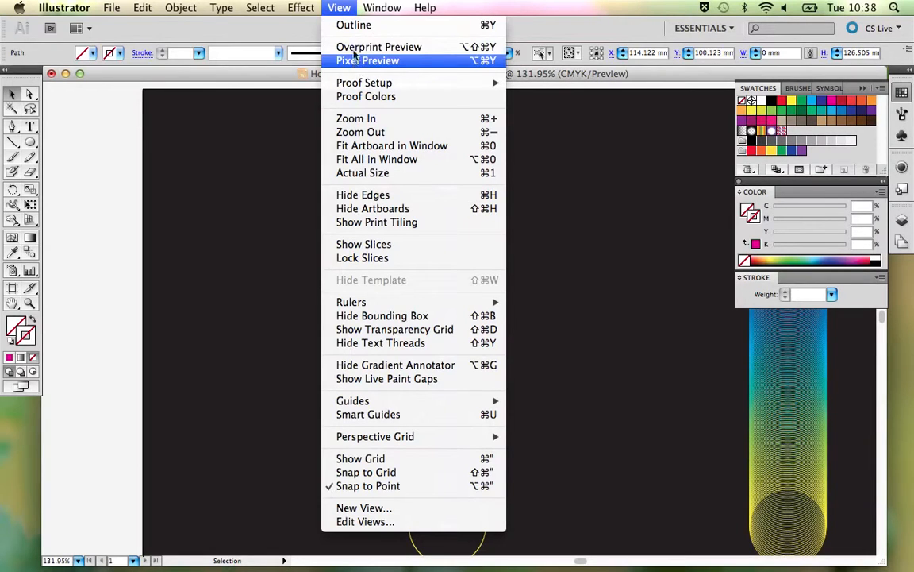
{"action": "left_click", "coordinate": [257, 152]}
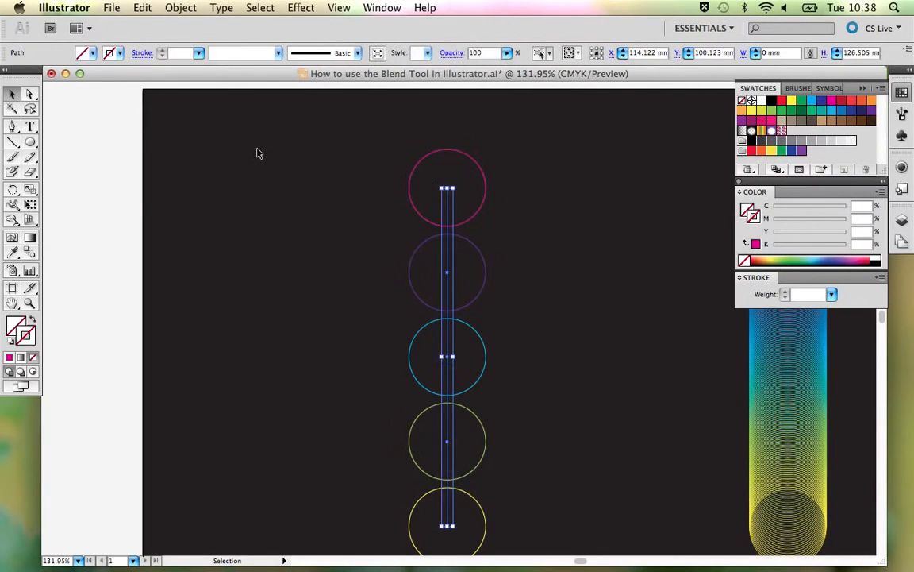
- Delete the leftover spine path from the released circles in Outline view, and return to Preview
{"action": "key", "text": "super+y"}
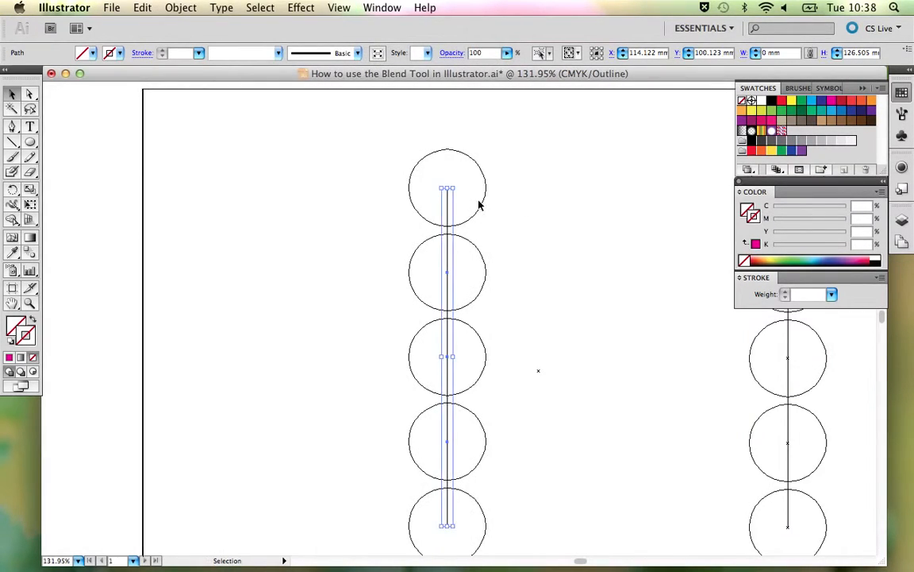
{"action": "left_click", "coordinate": [478, 205]}
{"action": "key", "text": "super+y"}
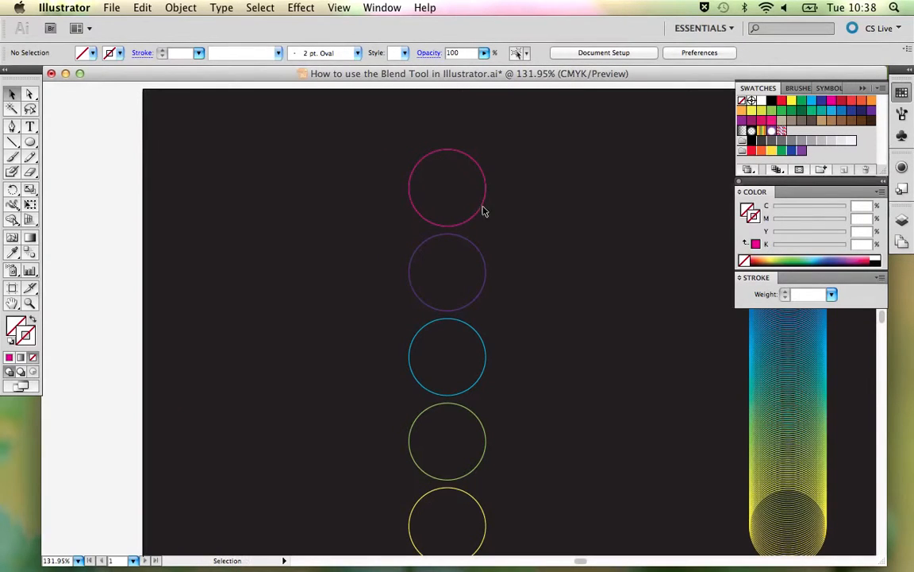
- Bring the whole column of released circles into view and select them all together to check what remains
{"action": "left_click", "coordinate": [482, 208]}
{"action": "left_click_drag", "start_coordinate": [508, 257], "coordinate": [460, 231]}
{"action": "left_click_drag", "start_coordinate": [317, 123], "coordinate": [437, 474]}
{"action": "left_click", "coordinate": [491, 384]}
- Inspect the stroke colours of the separate circles one by one, from the magenta circle down to the yellow one
{"action": "left_click", "coordinate": [407, 167]}
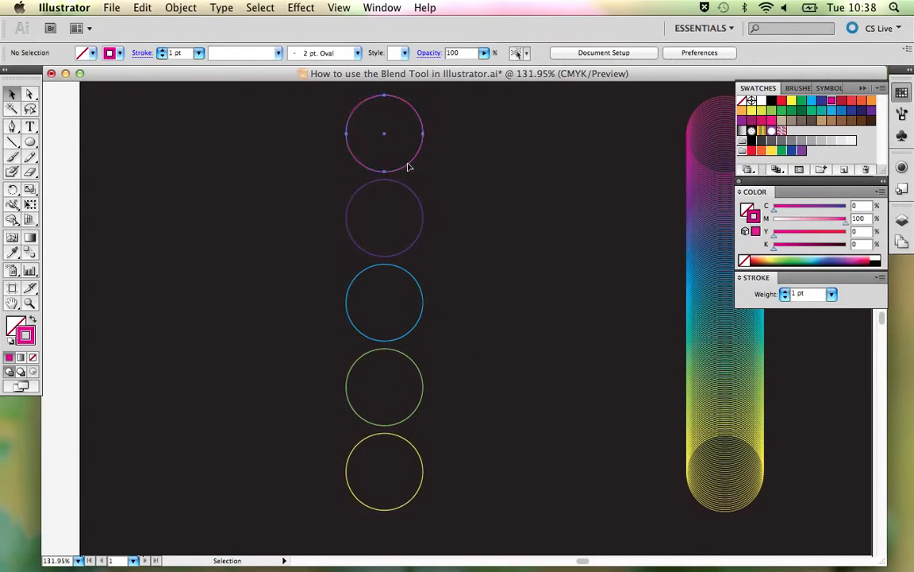
{"action": "left_click", "coordinate": [406, 189]}
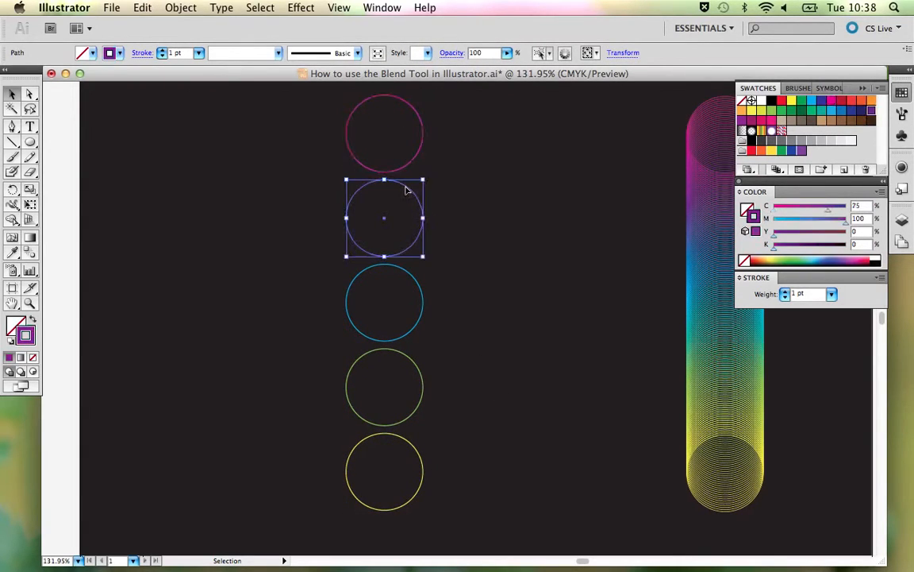
{"action": "left_click", "coordinate": [406, 272]}
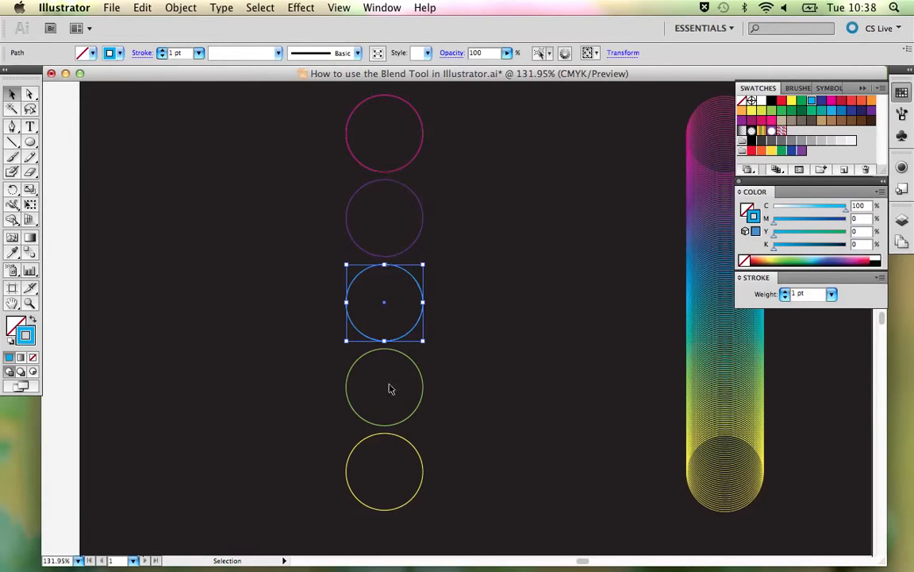
{"action": "left_click", "coordinate": [393, 174]}
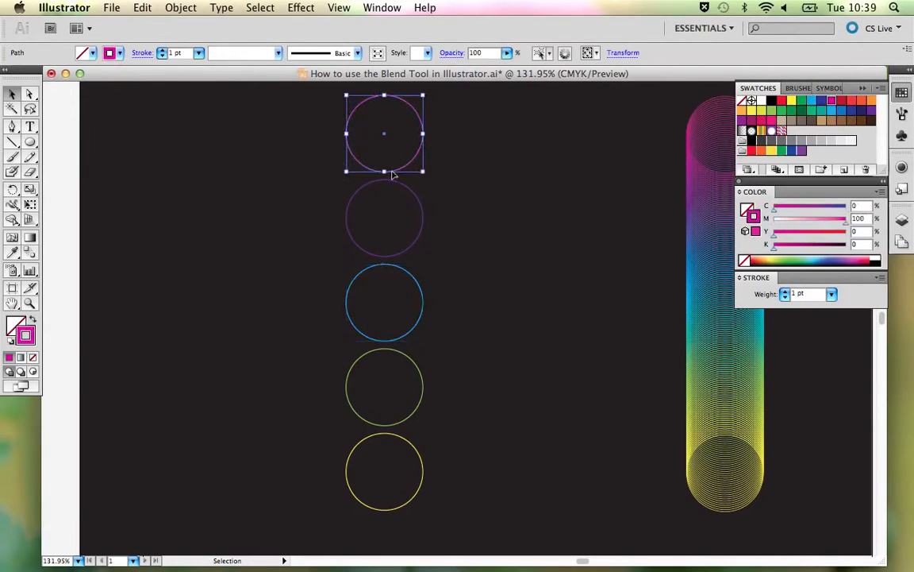
{"action": "left_click", "coordinate": [393, 186]}
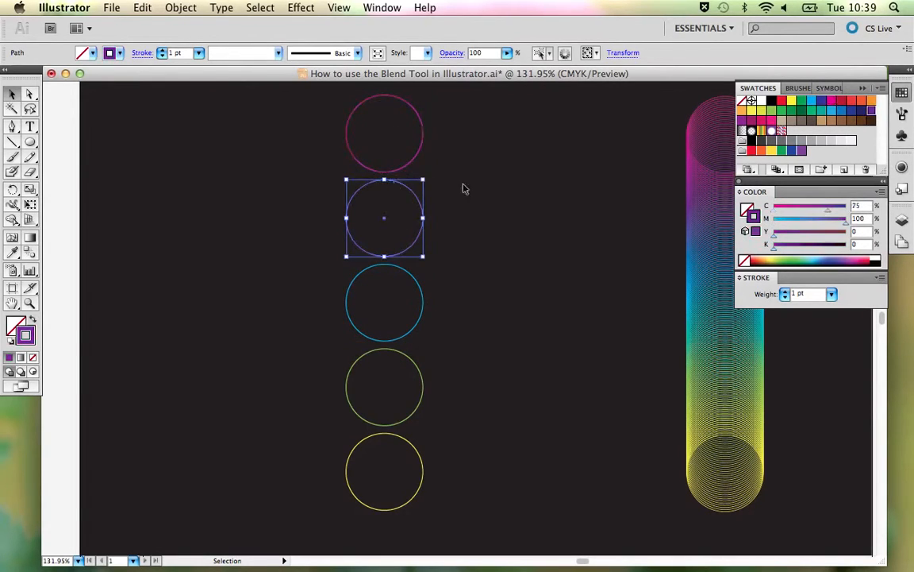
{"action": "left_click", "coordinate": [414, 168]}
{"action": "left_click", "coordinate": [411, 163]}
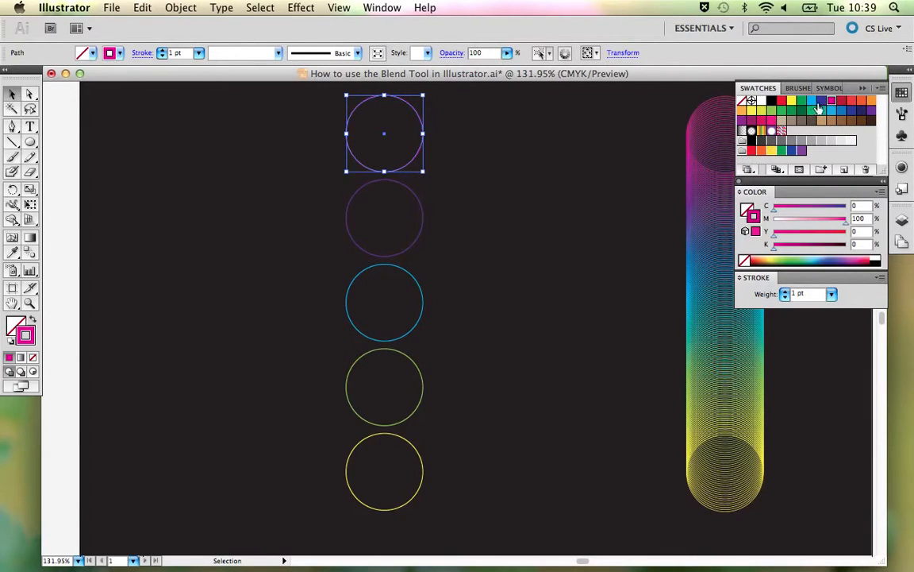
{"action": "left_click", "coordinate": [420, 208]}
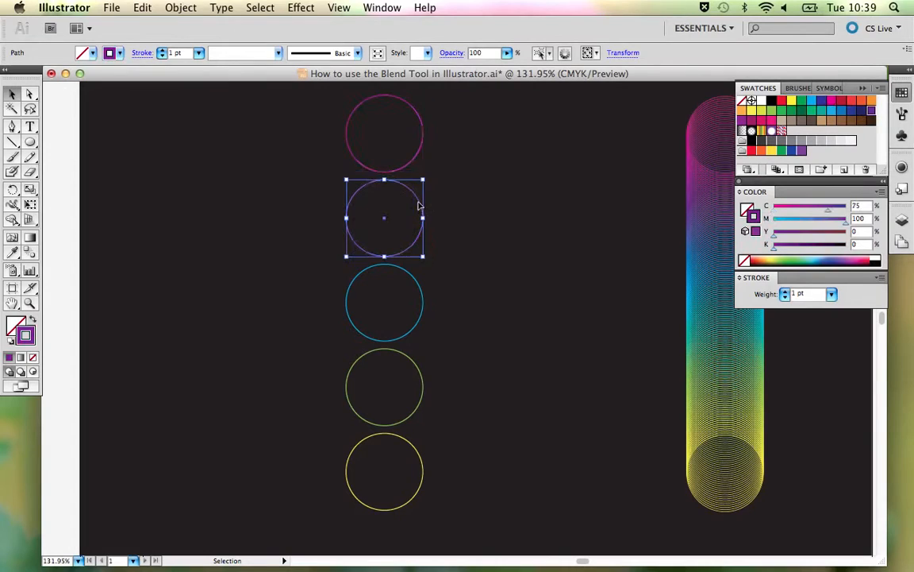
{"action": "left_click", "coordinate": [421, 310]}
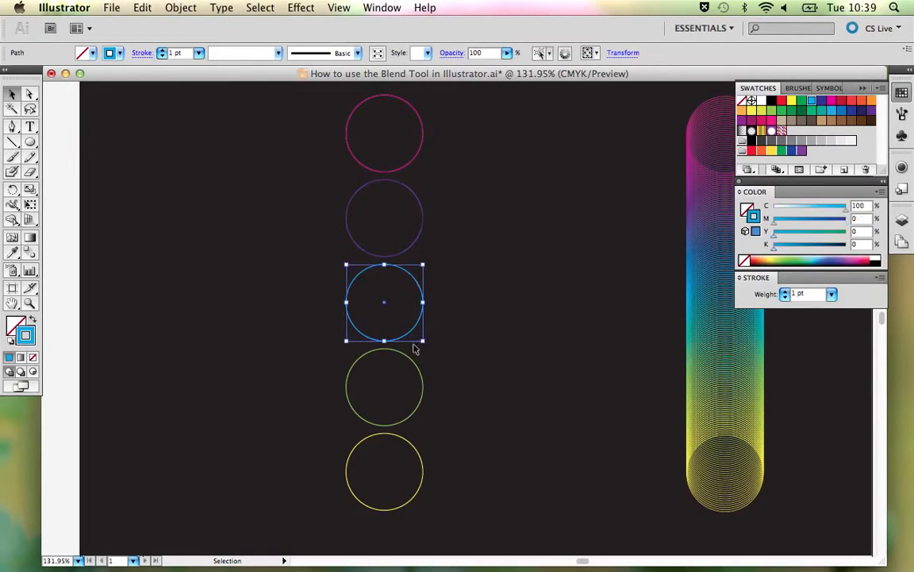
{"action": "left_click", "coordinate": [412, 364]}
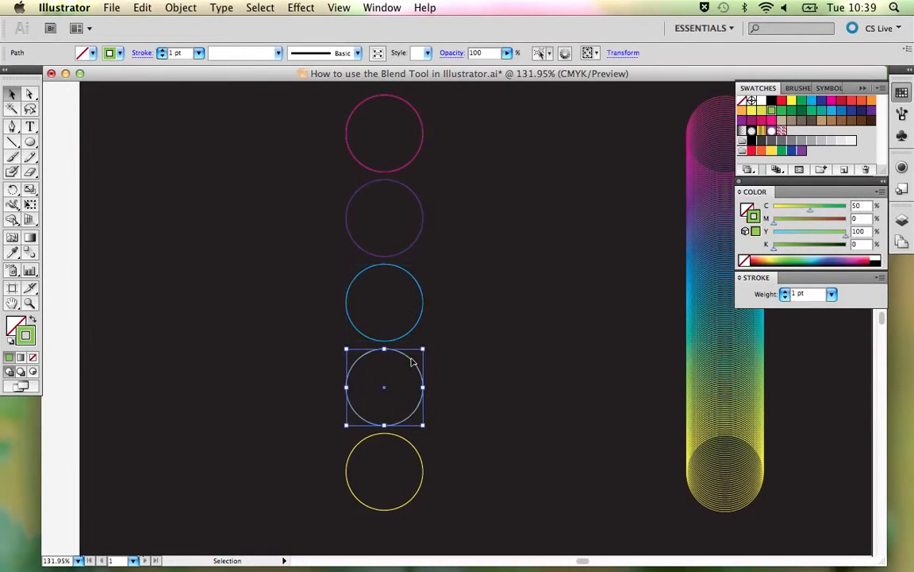
{"action": "left_click", "coordinate": [405, 439]}
{"action": "left_click", "coordinate": [412, 338]}
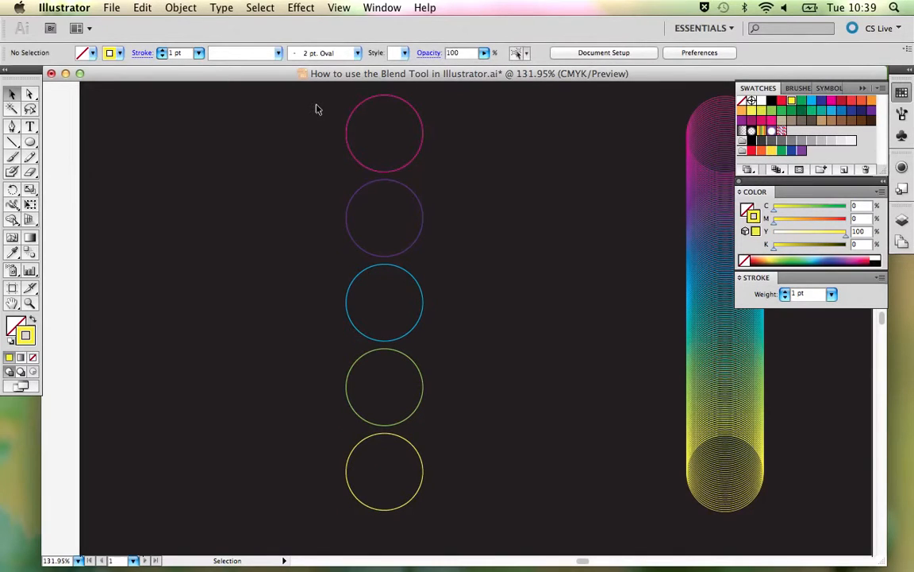
- Blend all five circles in sequence with the Blend tool: magenta, purple, cyan, green and yellow
{"action": "left_click_drag", "start_coordinate": [316, 108], "coordinate": [457, 464]}
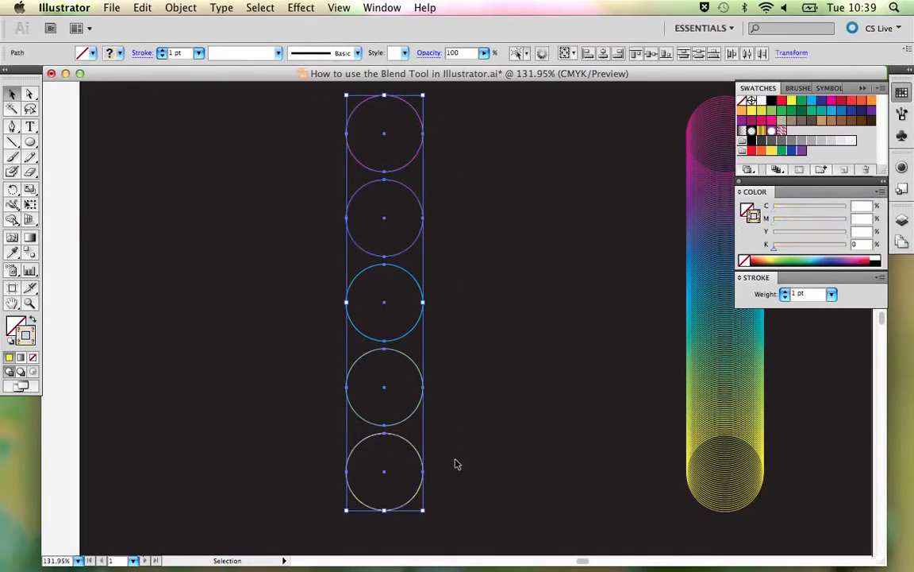
{"action": "left_click", "coordinate": [30, 253]}
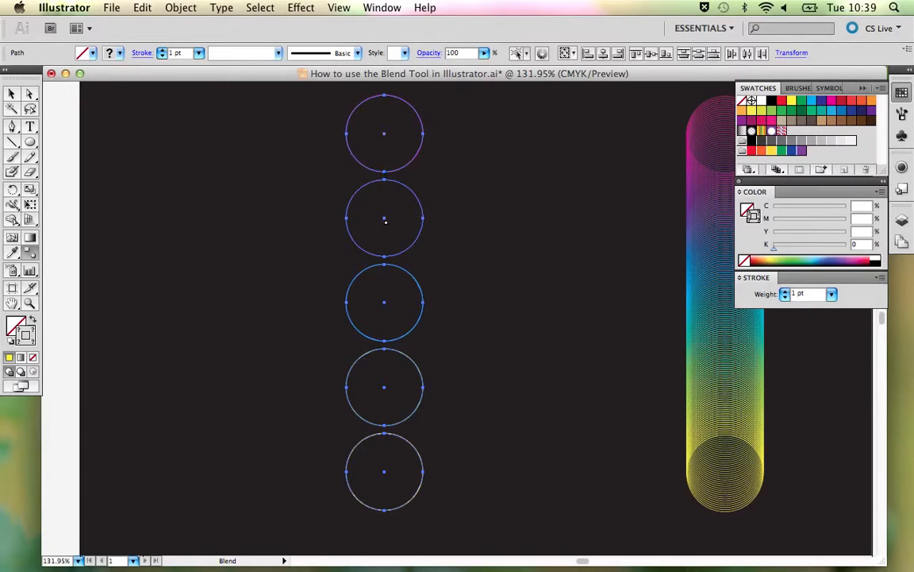
{"action": "left_click", "coordinate": [385, 218]}
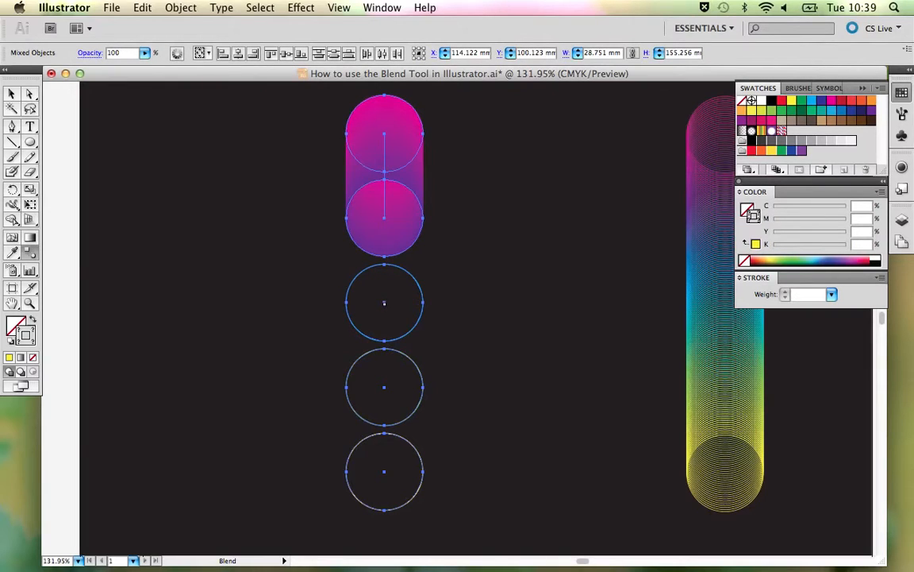
{"action": "left_click", "coordinate": [384, 303]}
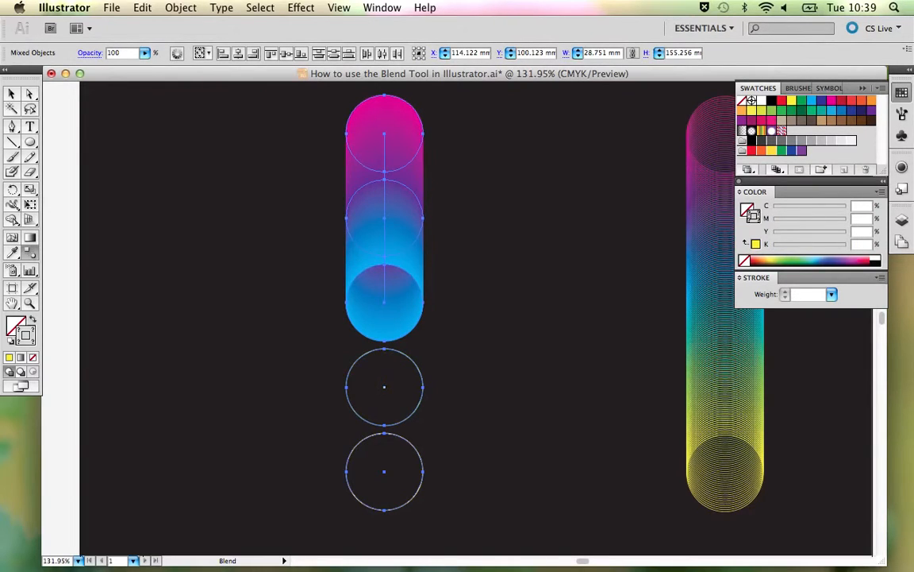
{"action": "left_click", "coordinate": [385, 387]}
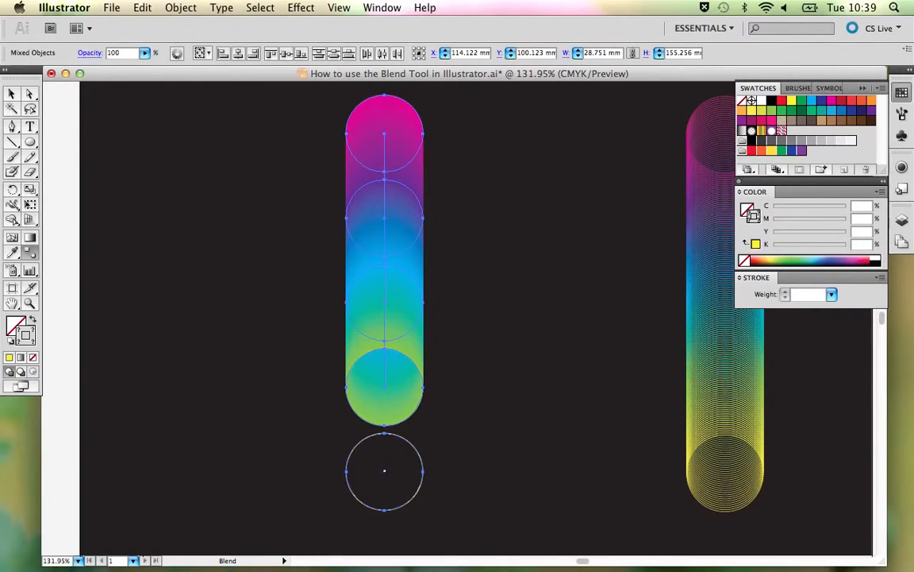
{"action": "left_click", "coordinate": [384, 471]}
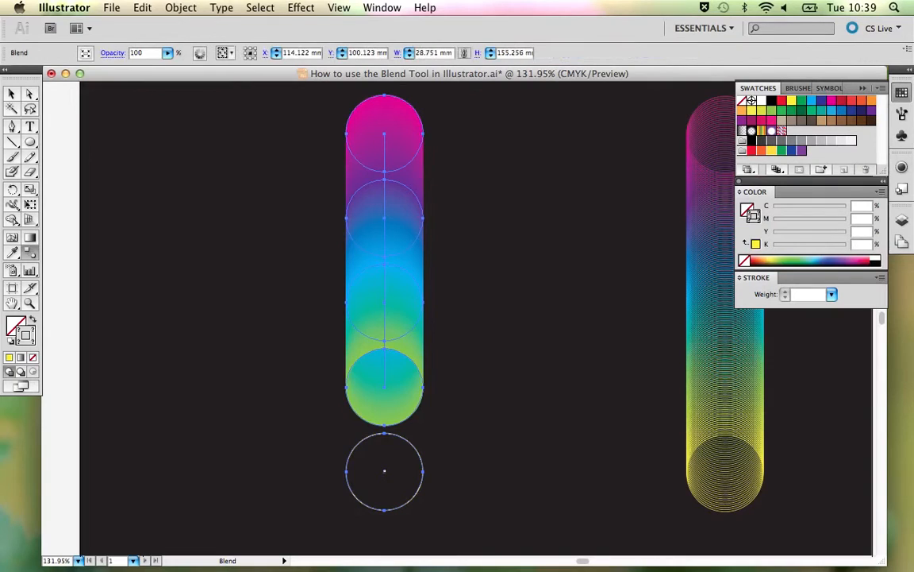
- Set the five-circle blend's spacing to Specified Steps with 50 steps, with the preview on, and deselect it
{"action": "double_click", "coordinate": [29, 253]}
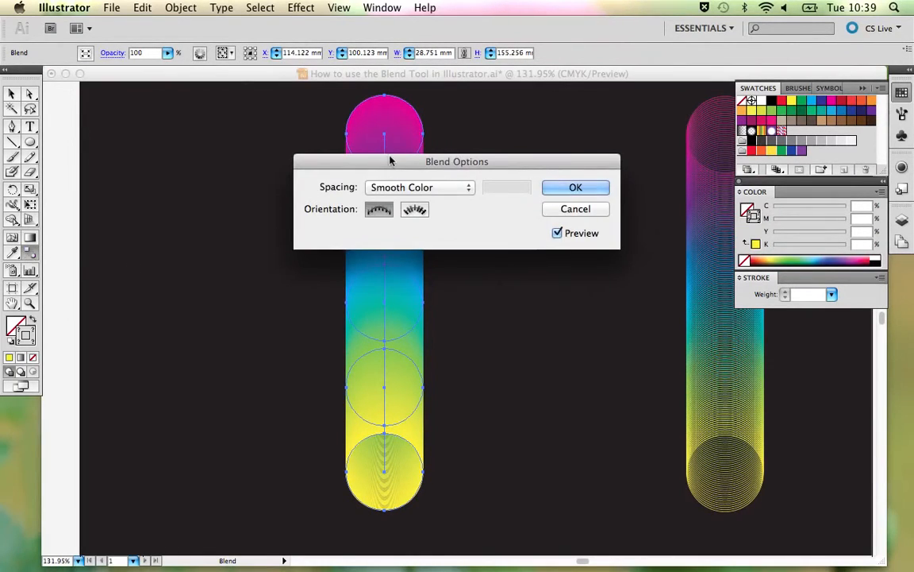
{"action": "left_click_drag", "start_coordinate": [350, 141], "coordinate": [547, 76]}
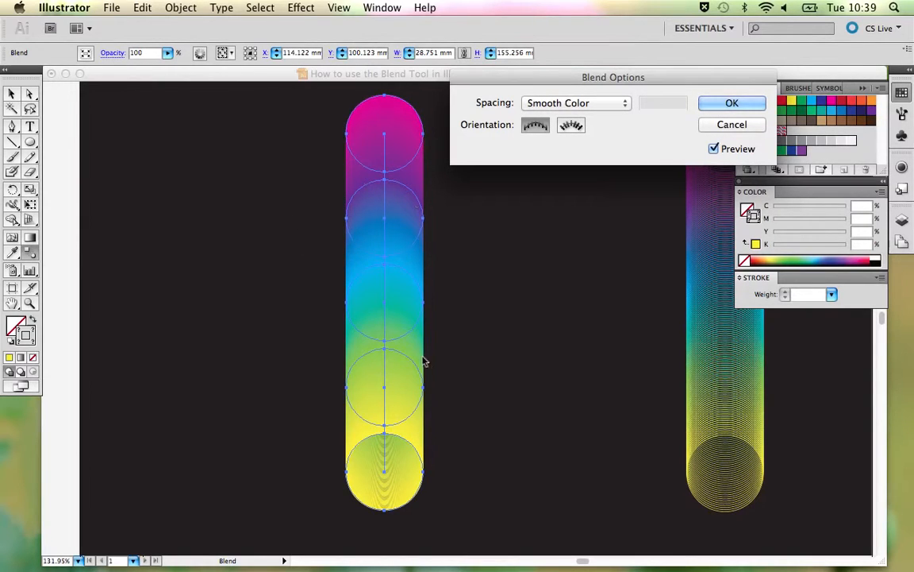
{"action": "left_click", "coordinate": [600, 106]}
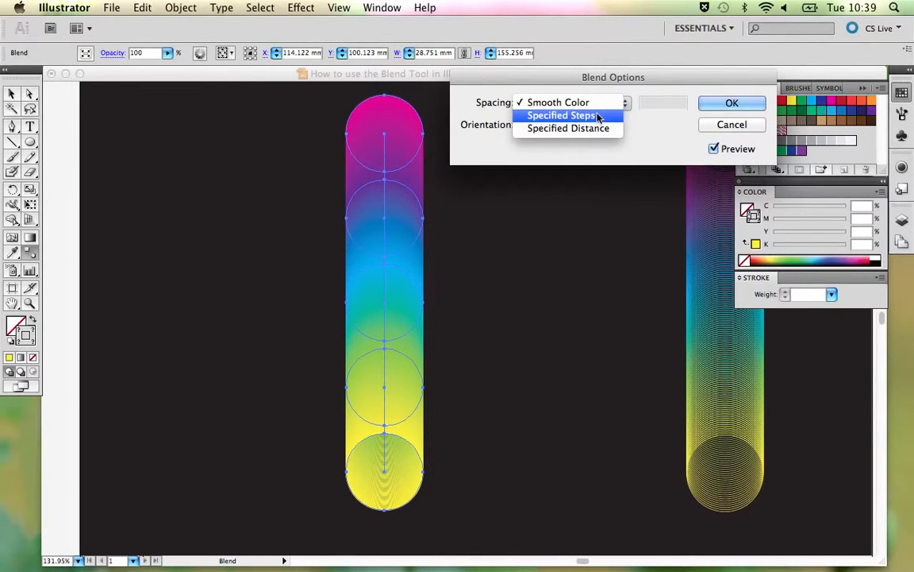
{"action": "left_click", "coordinate": [598, 117]}
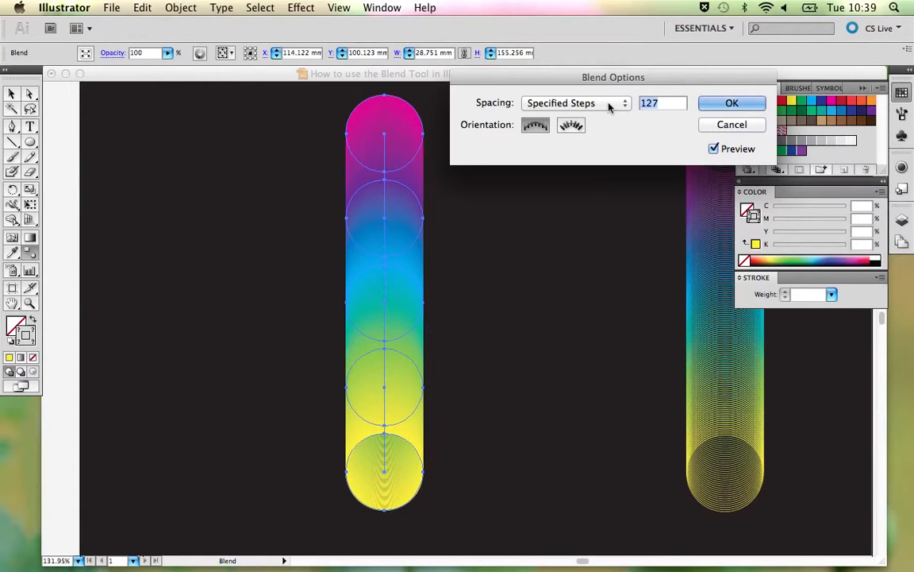
{"action": "type", "text": "50"}
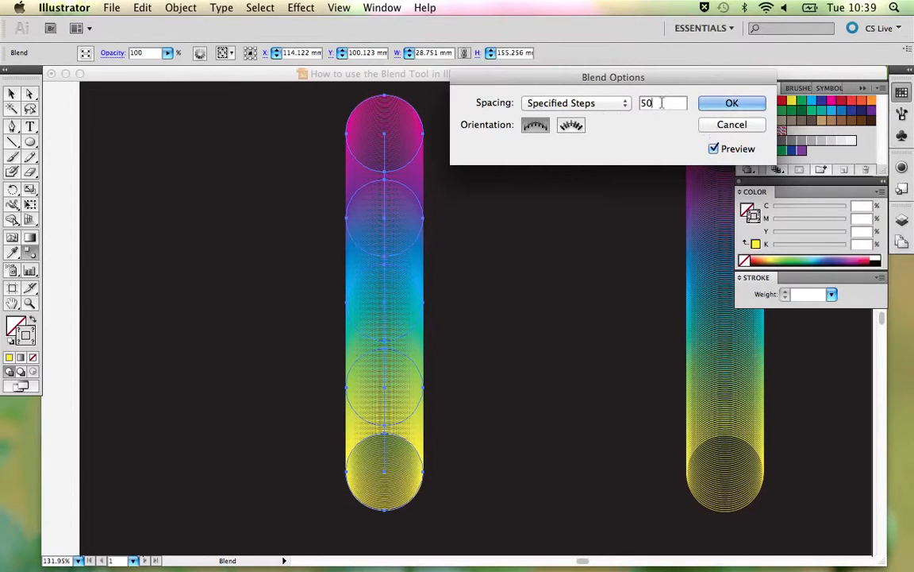
{"action": "left_click", "coordinate": [731, 104]}
{"action": "key", "text": "v"}
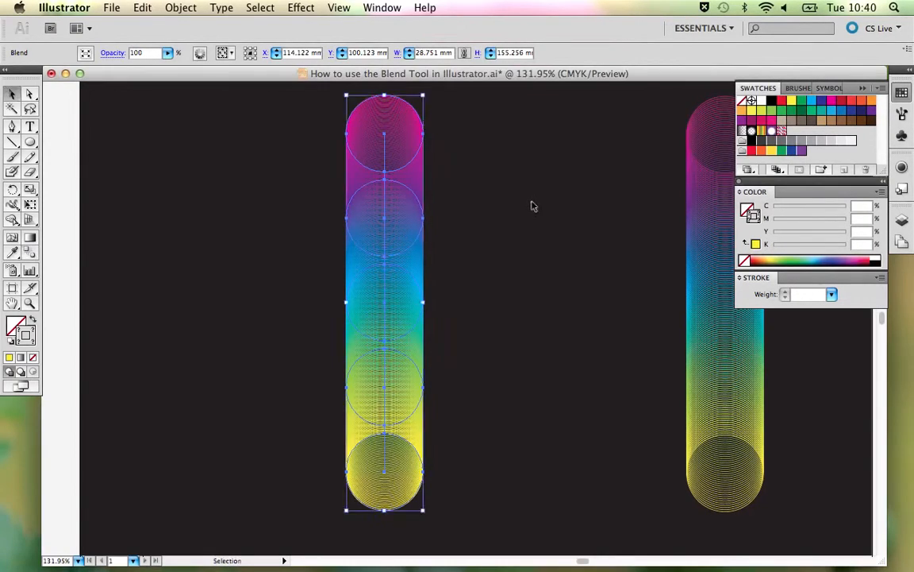
{"action": "left_click", "coordinate": [532, 206]}
- Move the older, fainter blend off the dark rectangle and place the new blend near the rectangle's right edge
{"action": "key", "text": "super+minus"}
{"action": "key", "text": "super+minus"}
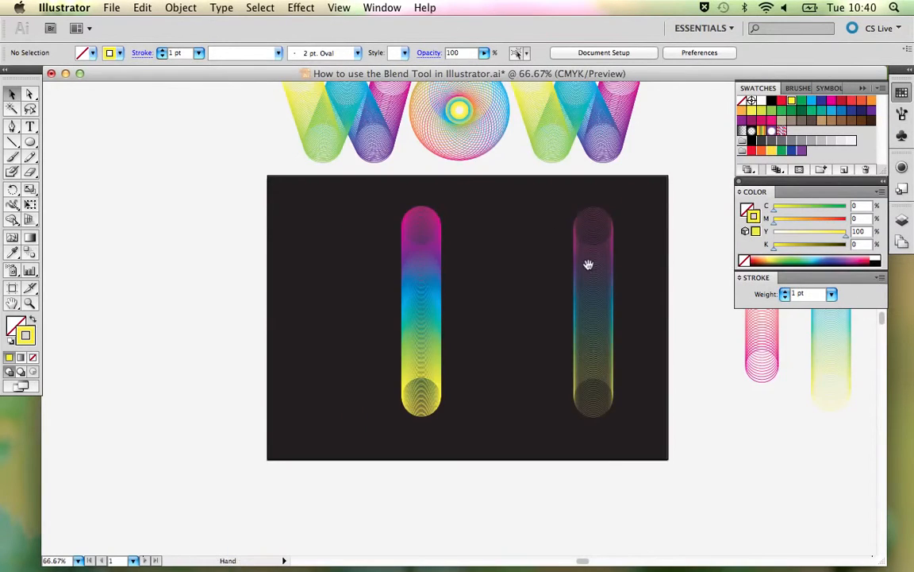
{"action": "left_click_drag", "start_coordinate": [589, 261], "coordinate": [497, 311]}
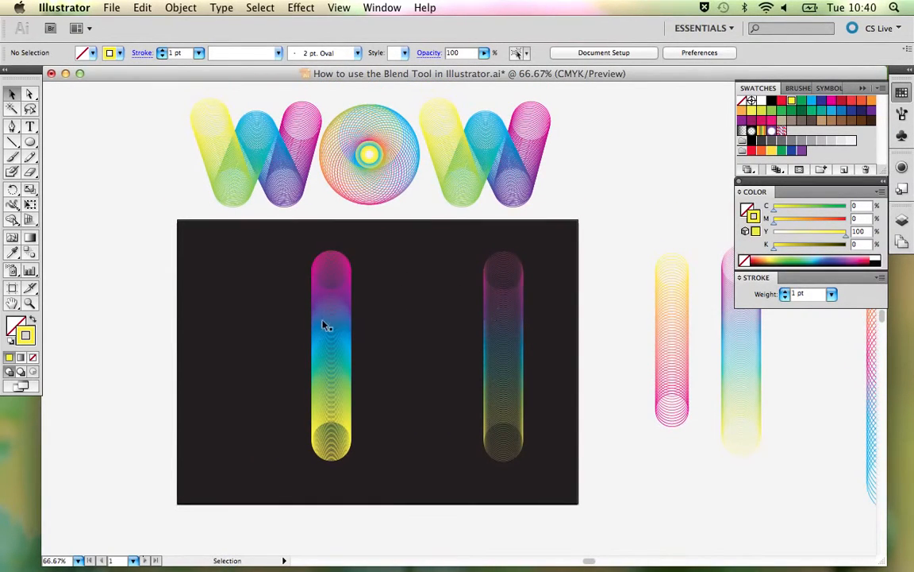
{"action": "left_click_drag", "start_coordinate": [511, 347], "coordinate": [632, 337]}
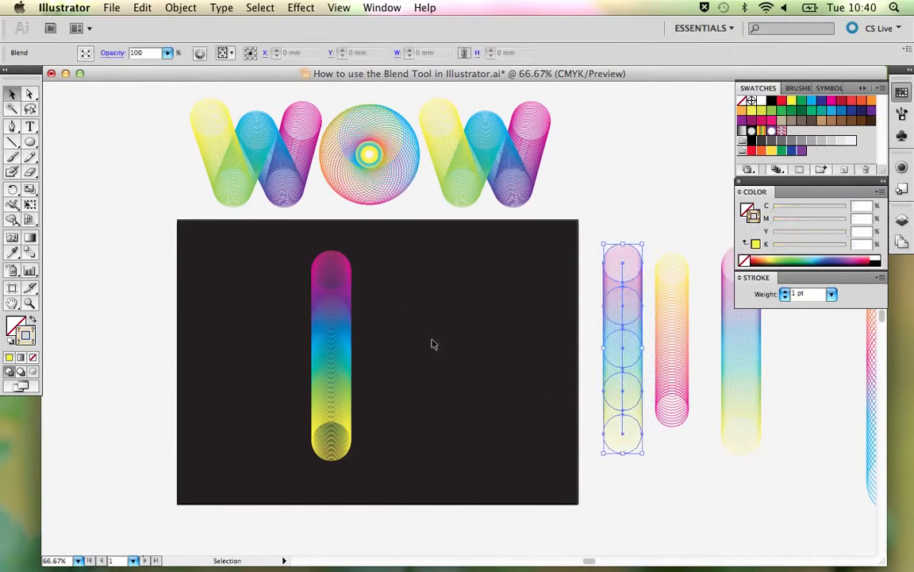
{"action": "left_click_drag", "start_coordinate": [337, 343], "coordinate": [548, 349]}
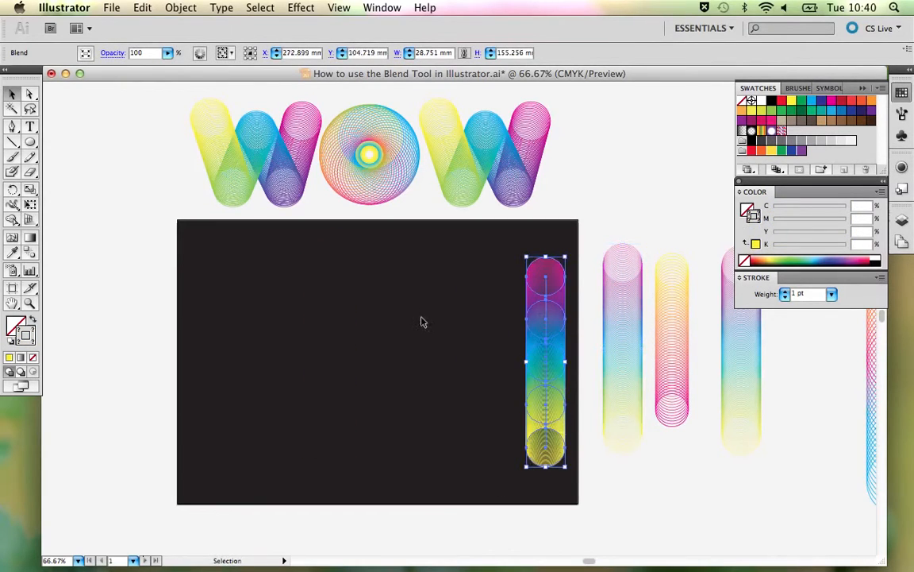
{"action": "left_click", "coordinate": [422, 322]}
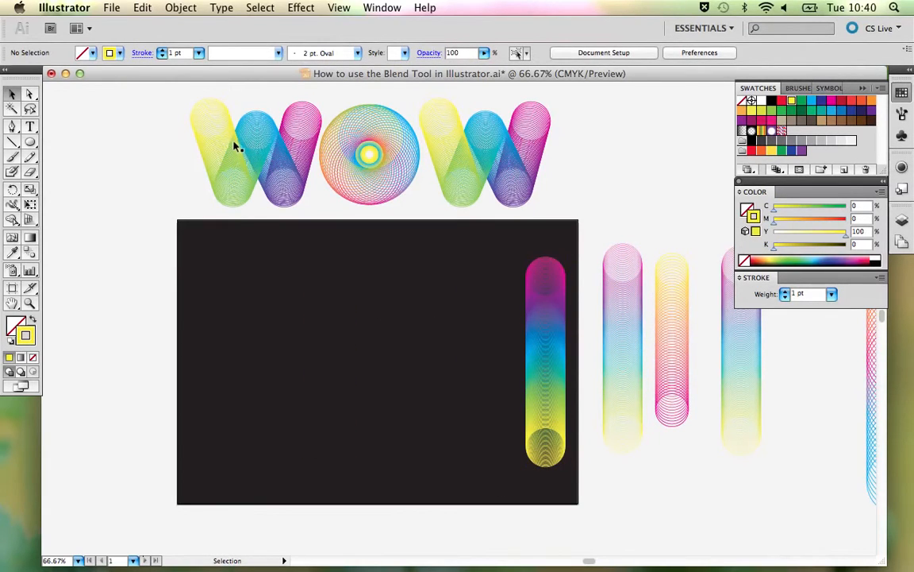
- Draw an open W-shaped path with five corner points in the left half of the dark rectangle using the Pen tool
{"action": "left_click", "coordinate": [12, 127]}
{"action": "left_click", "coordinate": [46, 129]}
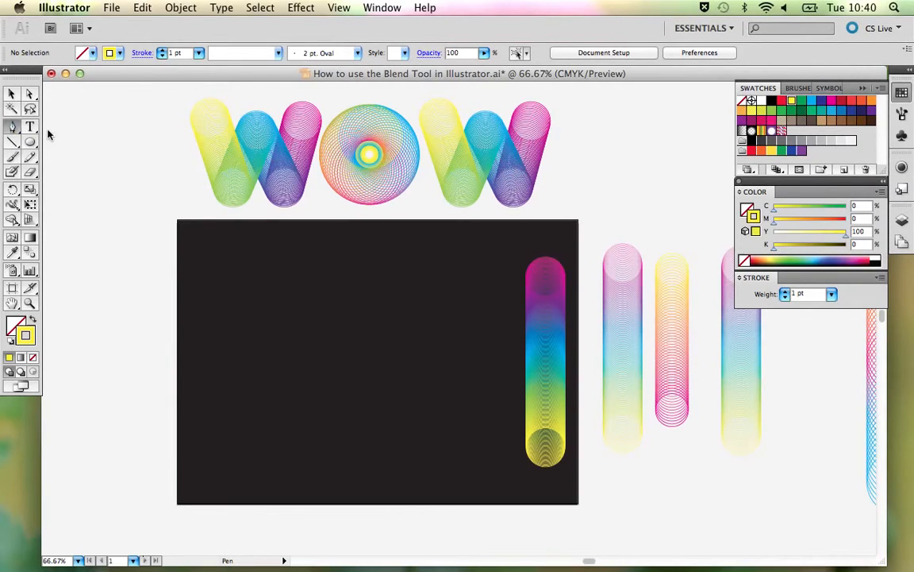
{"action": "left_click", "coordinate": [215, 307]}
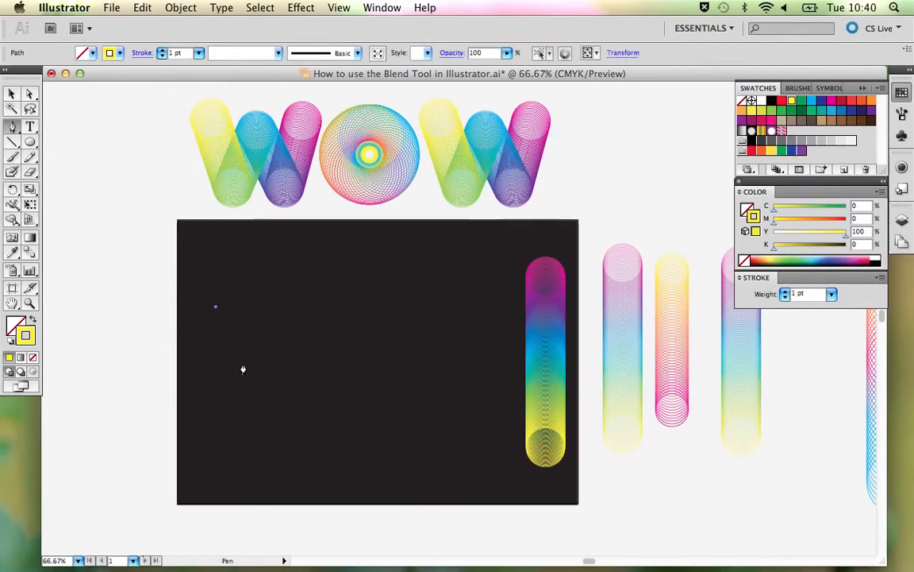
{"action": "left_click", "coordinate": [241, 380]}
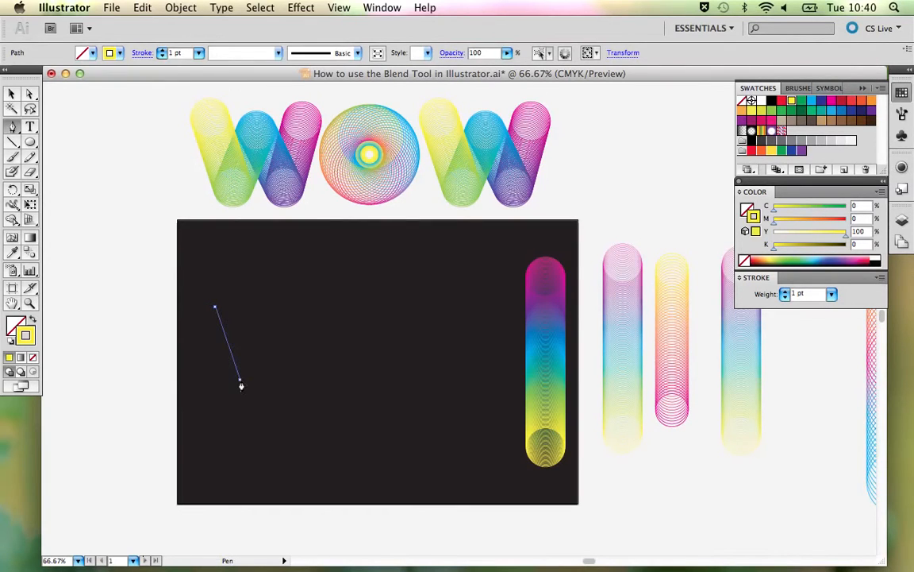
{"action": "left_click", "coordinate": [266, 324]}
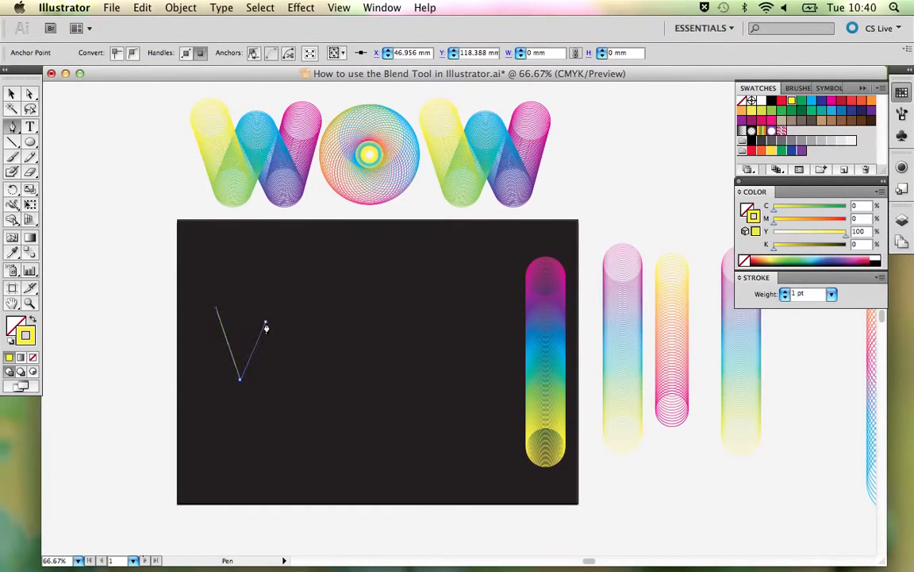
{"action": "left_click", "coordinate": [295, 383]}
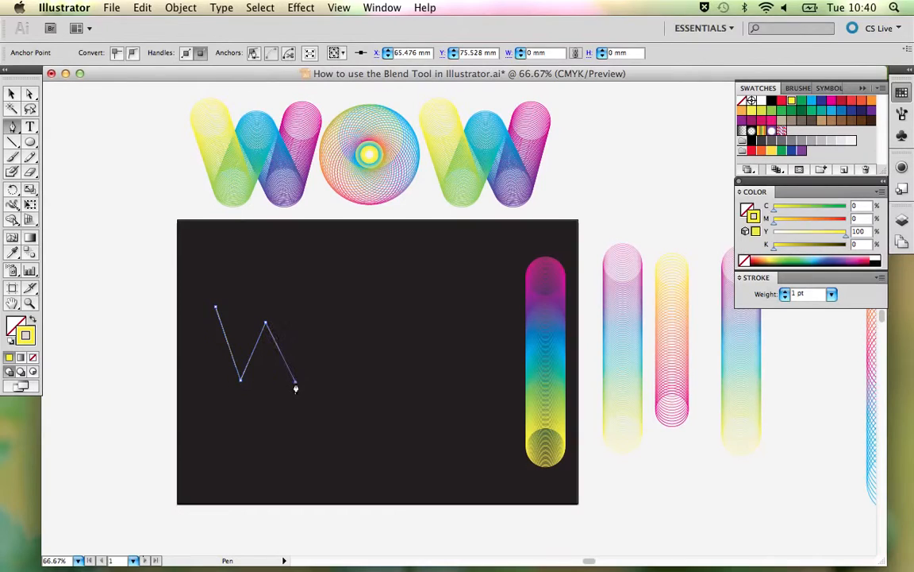
{"action": "left_click", "coordinate": [321, 308]}
- Turn on Smart Guides and adjust the W path, raising its second lower point slightly and moving its last end point inward
{"action": "left_click", "coordinate": [337, 7]}
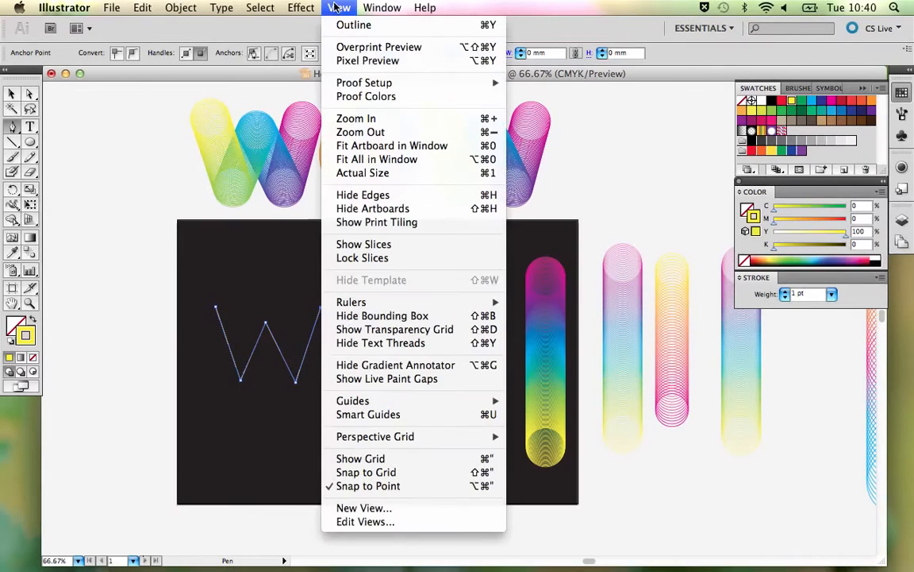
{"action": "left_click", "coordinate": [397, 415]}
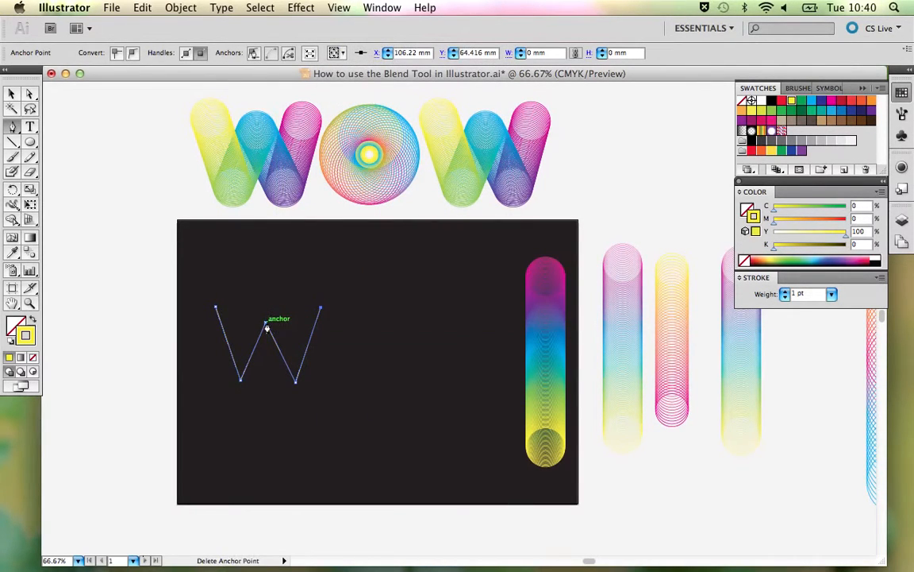
{"action": "key", "text": "a"}
{"action": "left_click_drag", "start_coordinate": [267, 324], "coordinate": [265, 324]}
{"action": "left_click_drag", "start_coordinate": [296, 382], "coordinate": [299, 376]}
{"action": "left_click", "coordinate": [351, 376]}
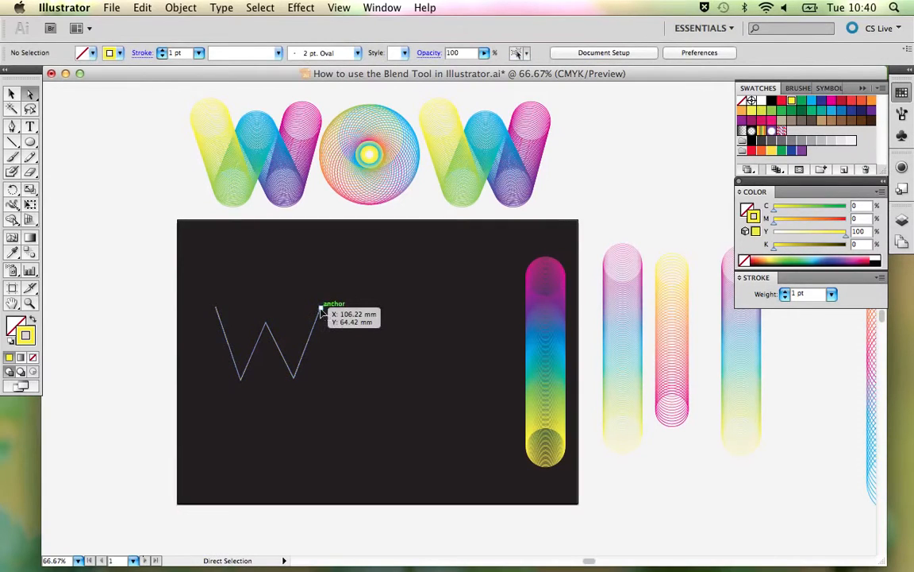
{"action": "left_click_drag", "start_coordinate": [321, 309], "coordinate": [315, 308]}
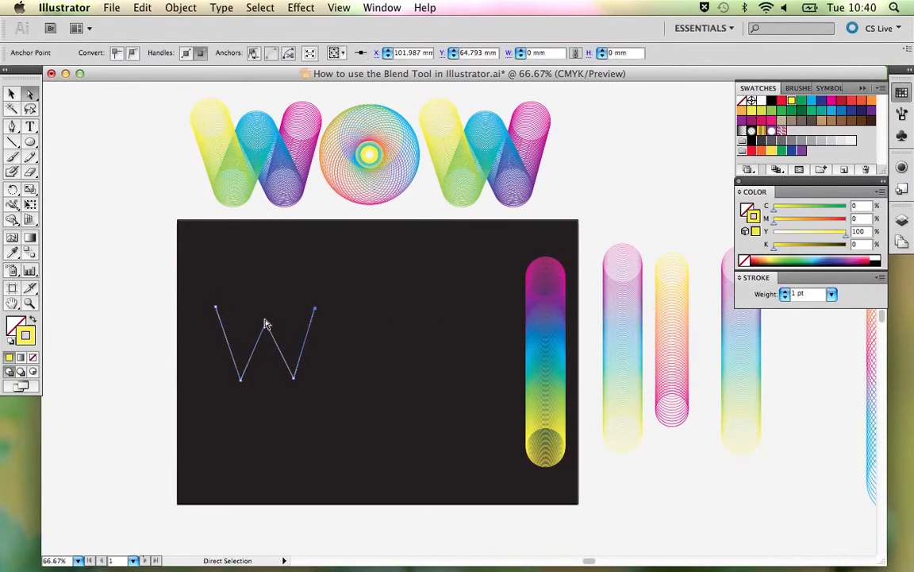
{"action": "left_click", "coordinate": [336, 364]}
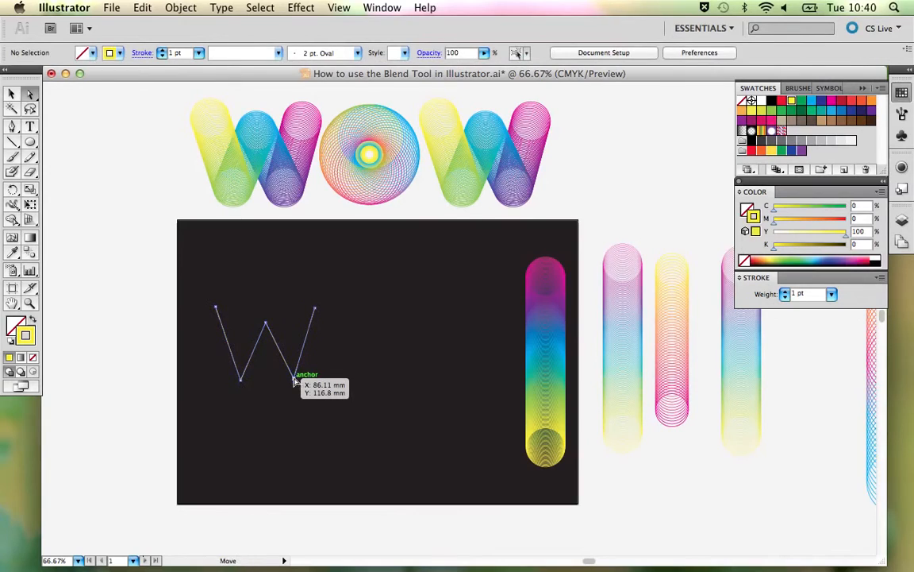
- Reposition the W path's two lower corner points slightly so that they sit level and the letter looks even
{"action": "left_click_drag", "start_coordinate": [296, 382], "coordinate": [300, 381]}
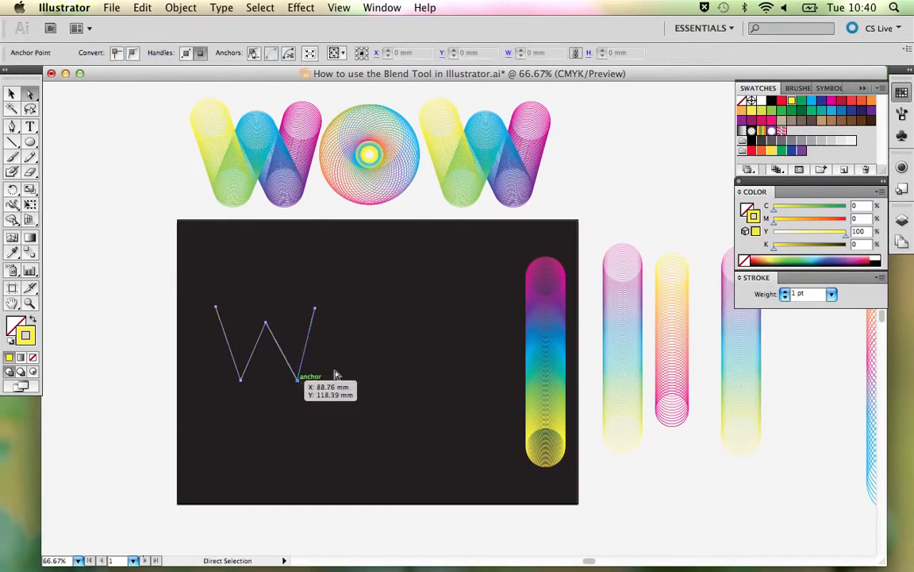
{"action": "left_click", "coordinate": [337, 373]}
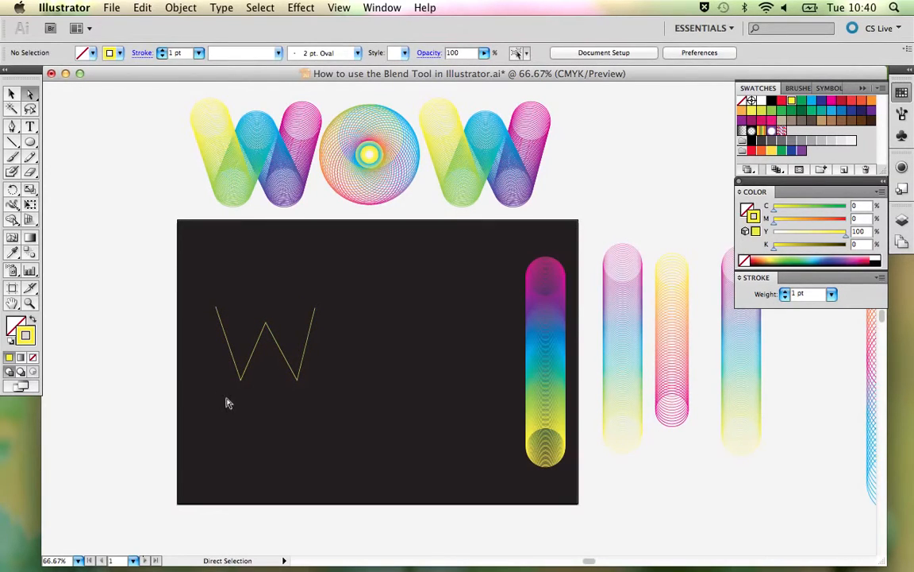
{"action": "left_click", "coordinate": [242, 380]}
{"action": "left_click_drag", "start_coordinate": [242, 380], "coordinate": [244, 379]}
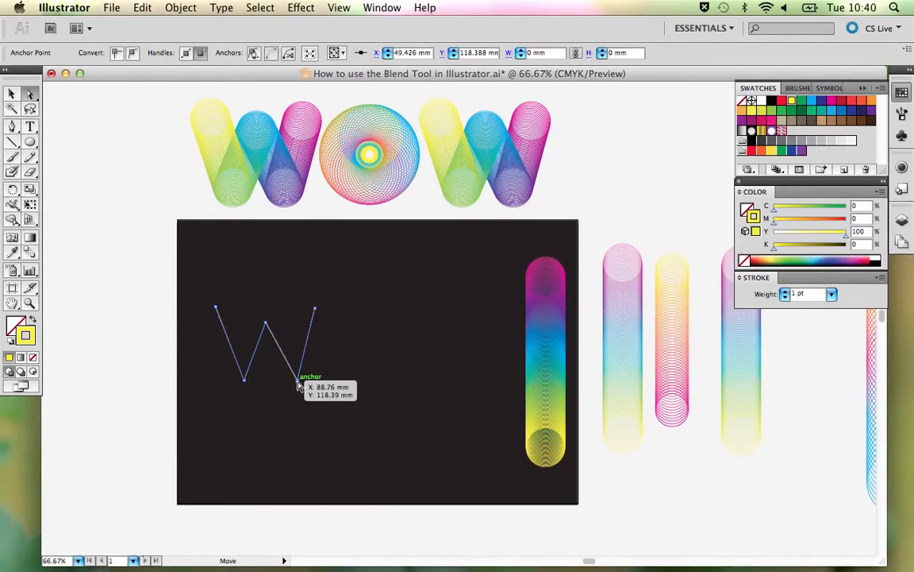
{"action": "left_click_drag", "start_coordinate": [299, 383], "coordinate": [297, 383]}
{"action": "left_click", "coordinate": [346, 362]}
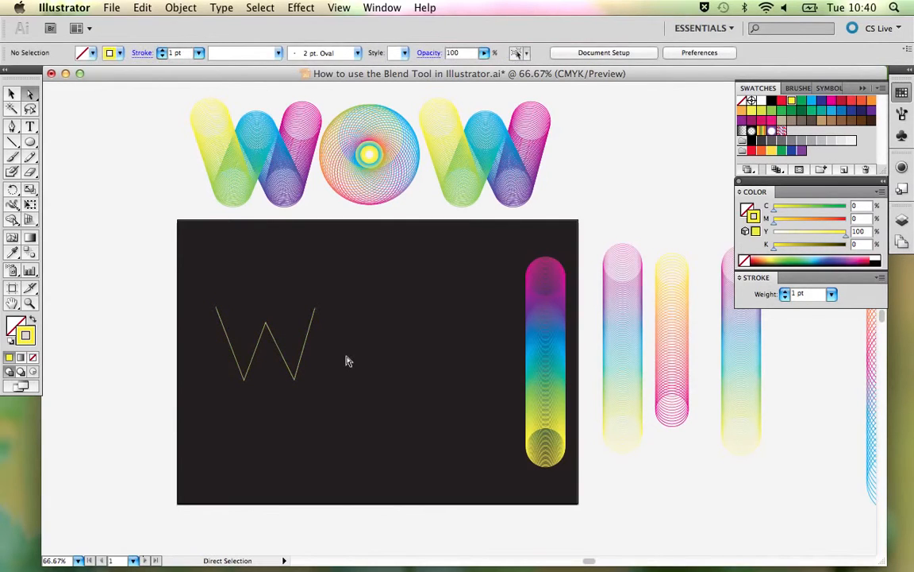
- Select the W path together with the five-colour blend and replace the blend's spine with the W path
{"action": "key", "text": "v"}
{"action": "left_click", "coordinate": [282, 351]}
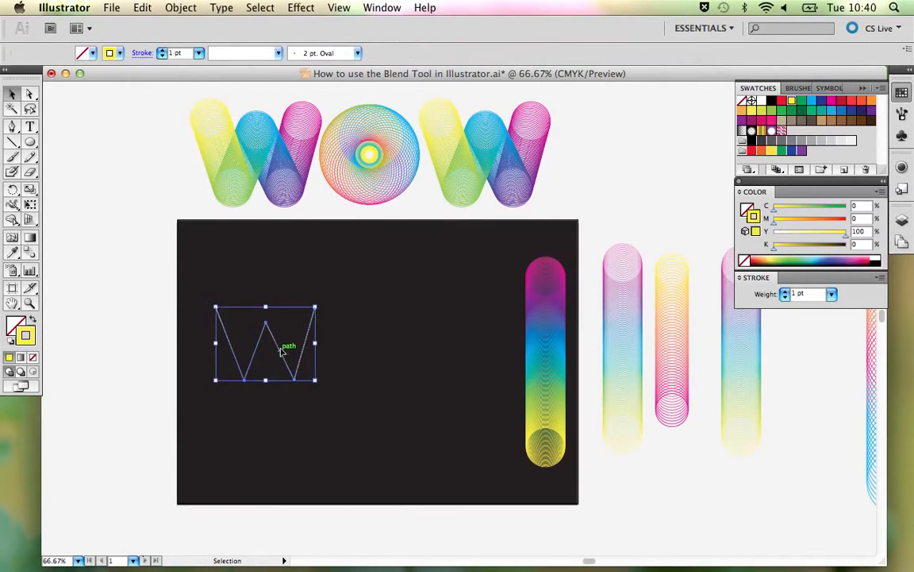
{"action": "left_click", "coordinate": [553, 341], "text": "shift"}
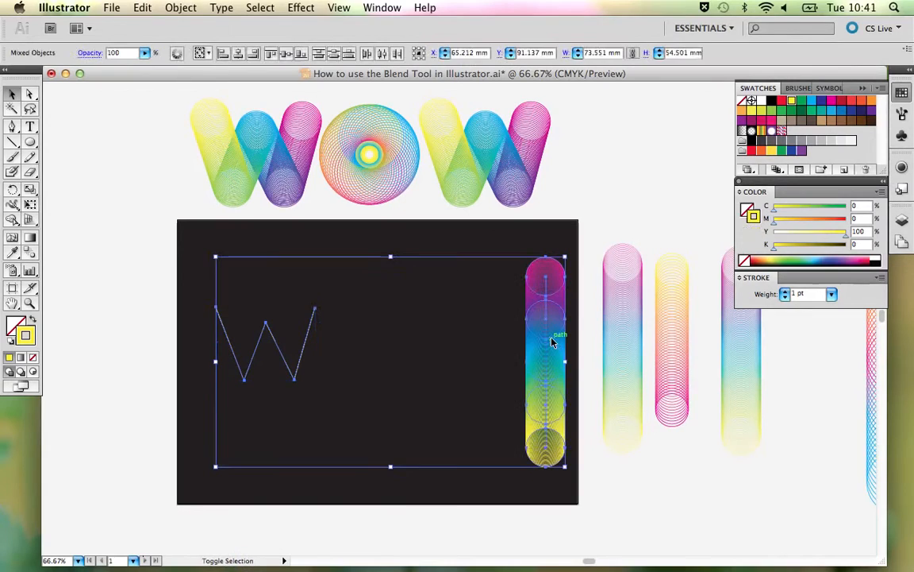
{"action": "left_click", "coordinate": [353, 311]}
{"action": "left_click", "coordinate": [270, 328]}
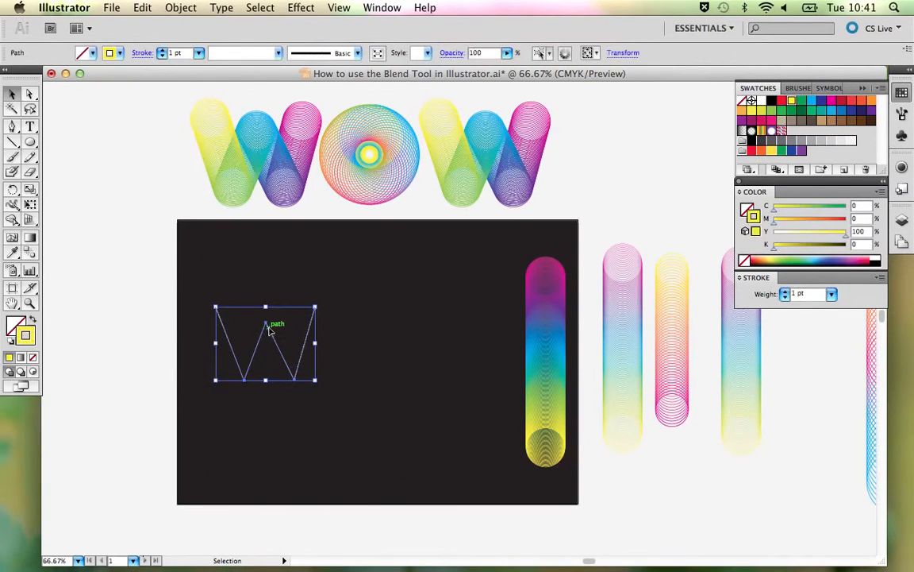
{"action": "left_click", "coordinate": [547, 345], "text": "shift"}
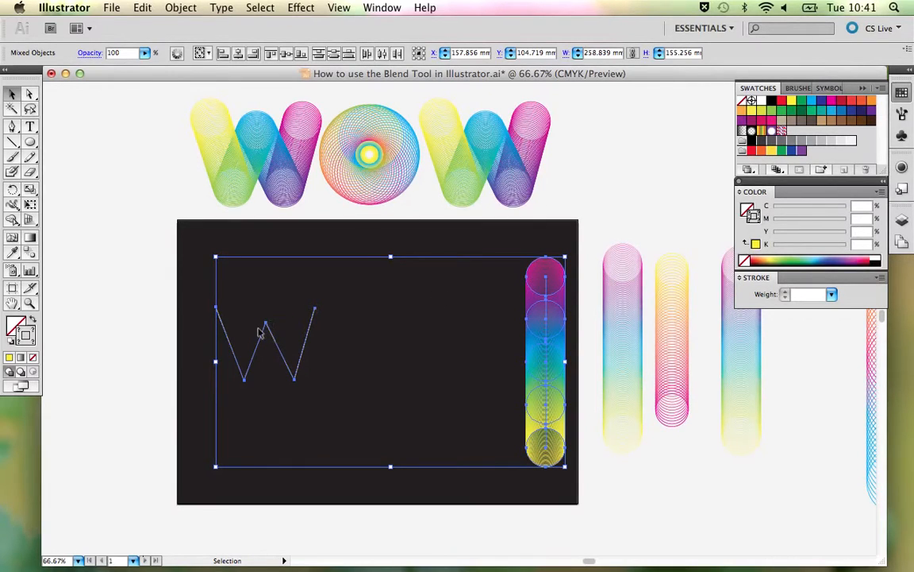
{"action": "left_click", "coordinate": [181, 8]}
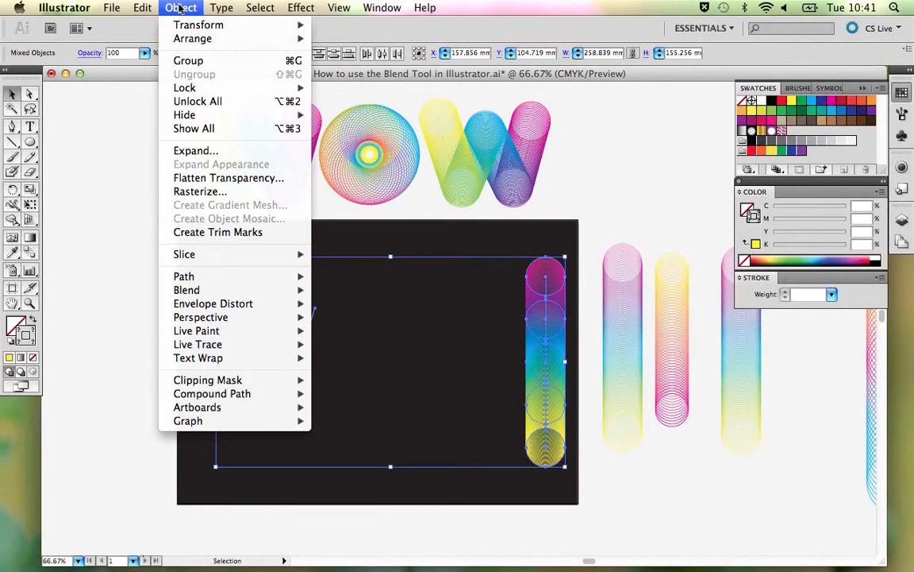
{"action": "mouse_move", "coordinate": [241, 288]}
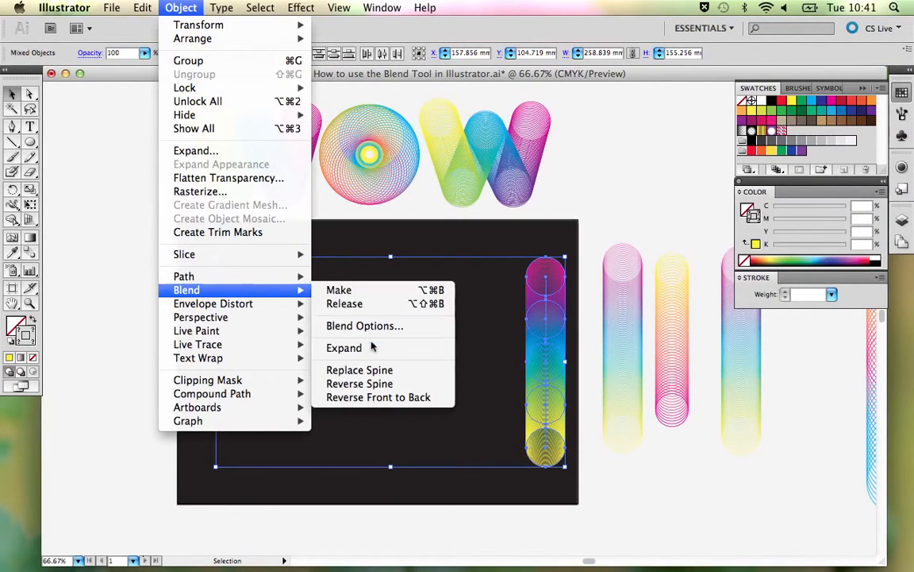
{"action": "left_click", "coordinate": [375, 375]}
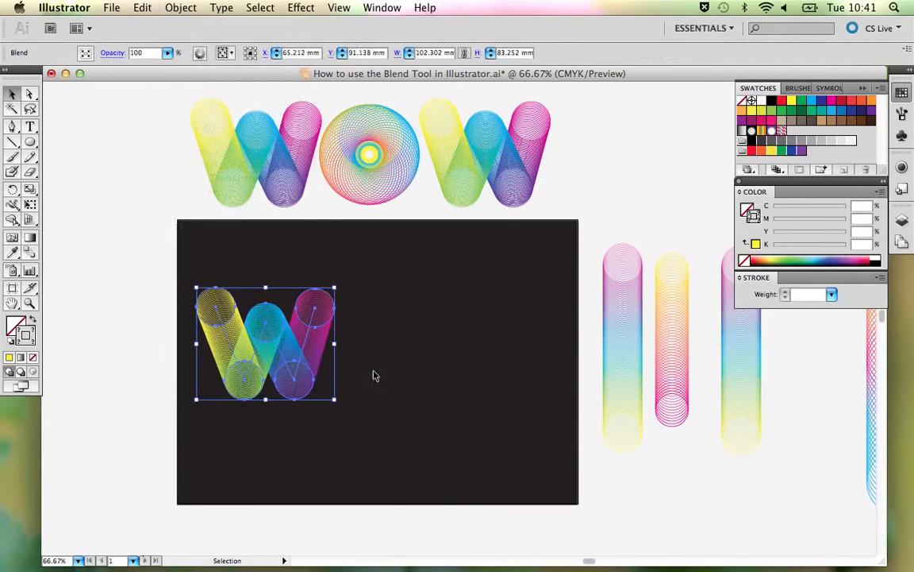
{"action": "left_click", "coordinate": [424, 373]}
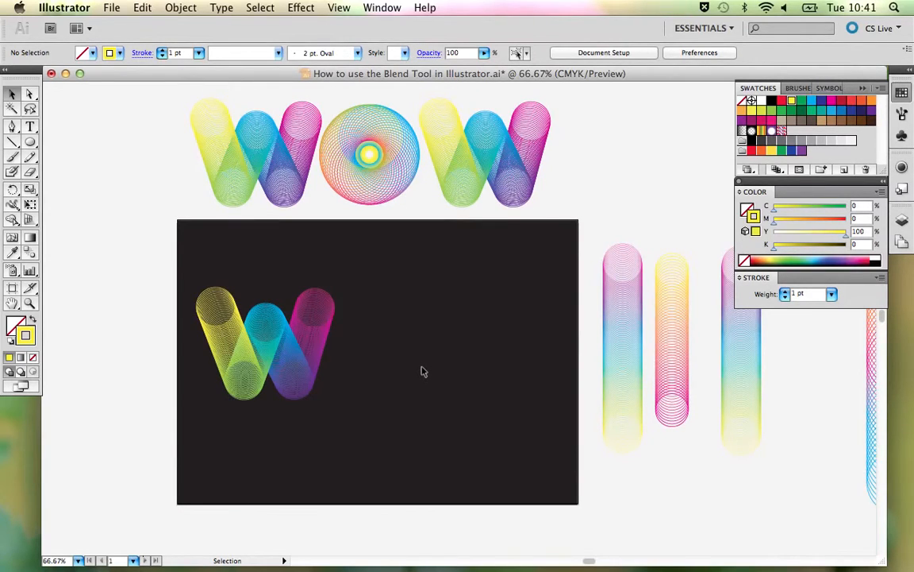
- Shift the spine's end point at the yellow end of the W blend slightly down and inward with Direct Selection
{"action": "key", "text": "a"}
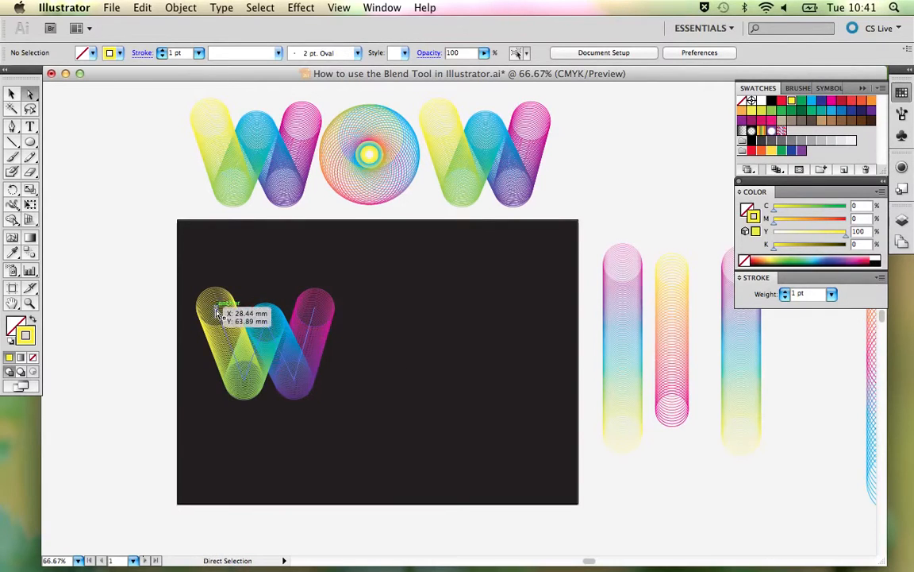
{"action": "left_click_drag", "start_coordinate": [215, 308], "coordinate": [218, 314]}
{"action": "left_click", "coordinate": [382, 291]}
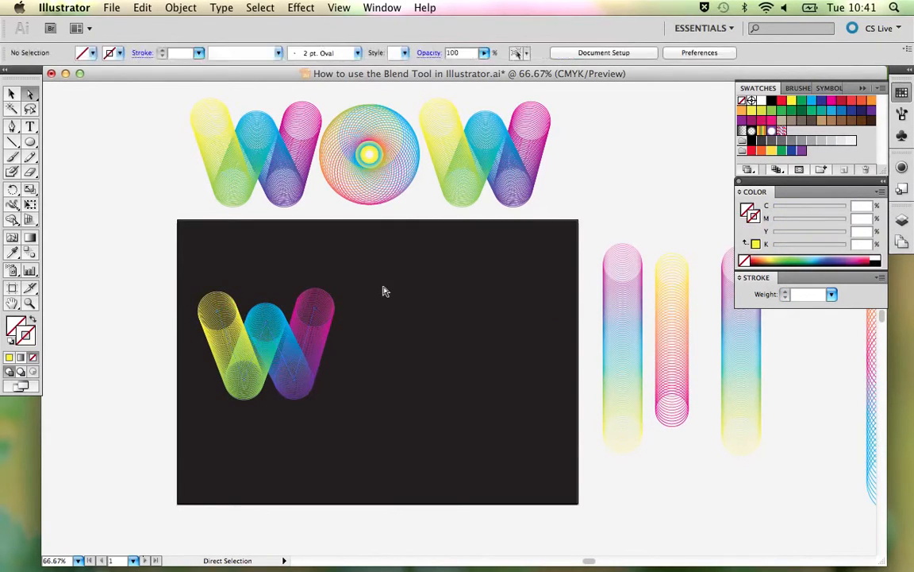
- Place a copy of the circular O blend on the black artboard beside the finished W
{"action": "key", "text": "v"}
{"action": "left_click", "coordinate": [296, 343]}
{"action": "left_click", "coordinate": [373, 355]}
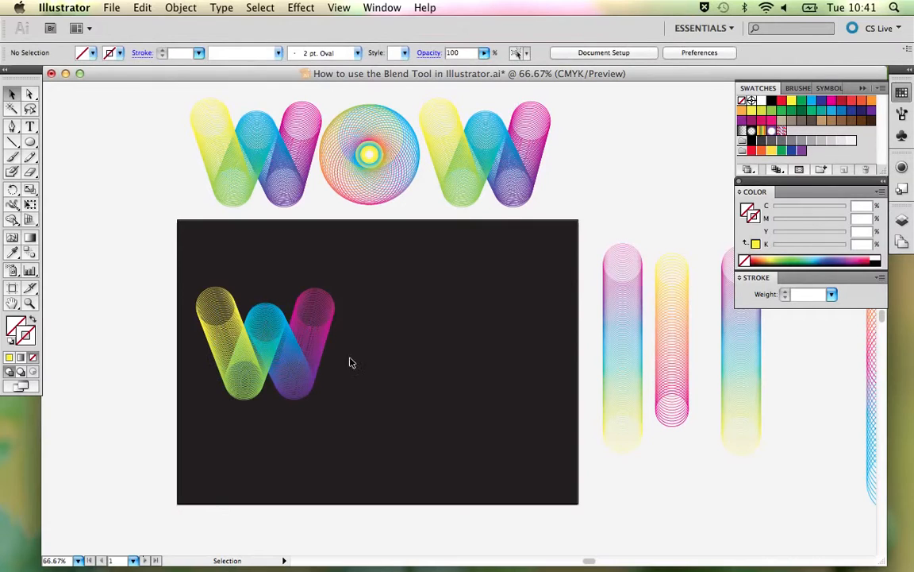
{"action": "left_click_drag", "start_coordinate": [478, 335], "coordinate": [403, 335]}
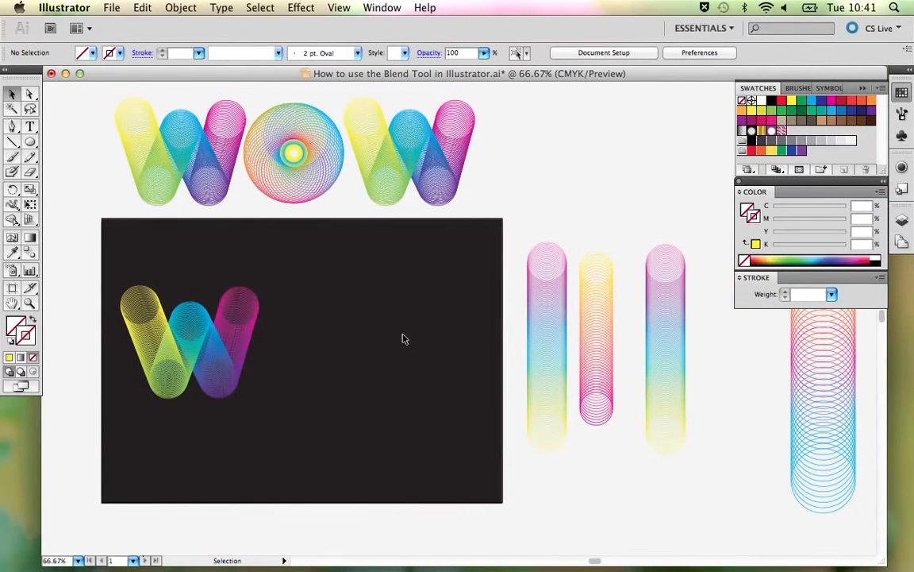
{"action": "left_click", "coordinate": [310, 177]}
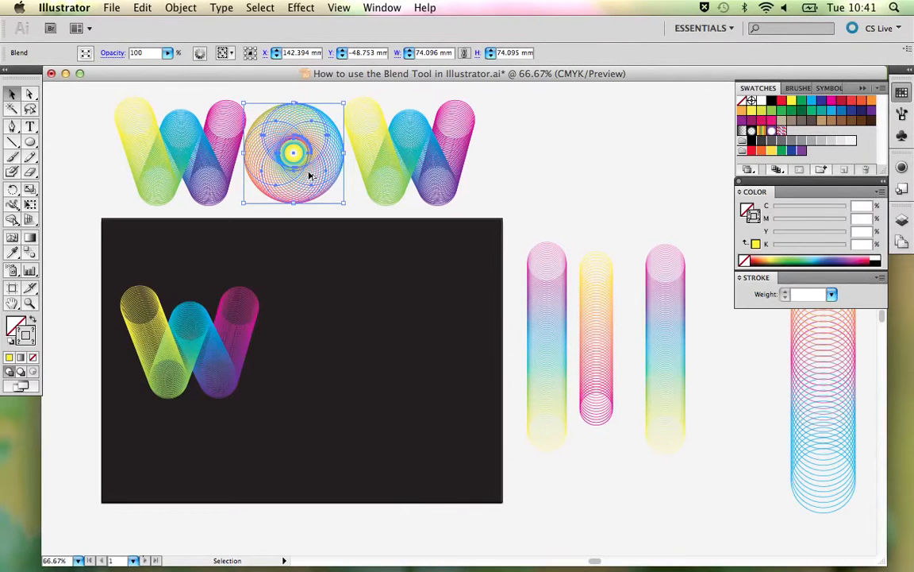
{"action": "left_click_drag", "start_coordinate": [310, 177], "coordinate": [334, 364]}
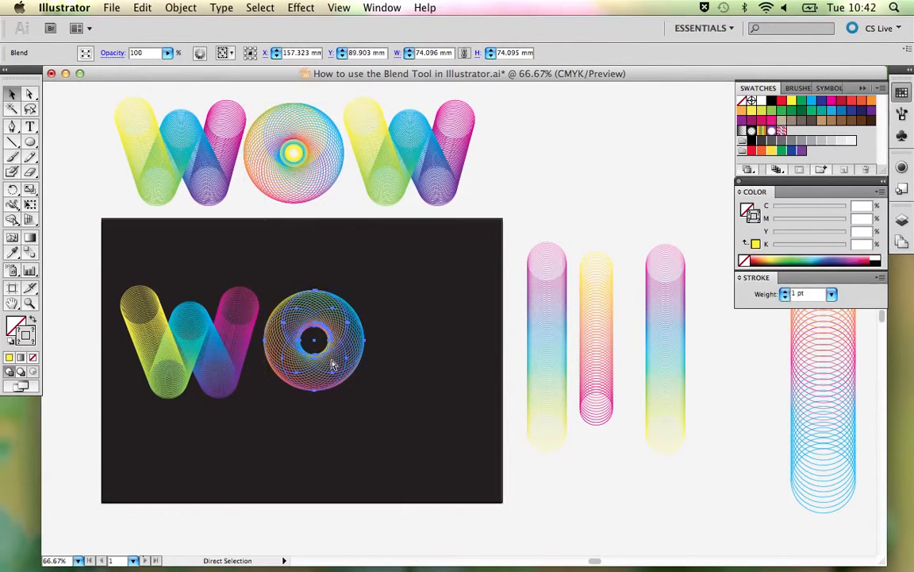
- Examine the construction of the copied O blend in Outline view and return to Preview
{"action": "key", "text": "ctrl+y"}
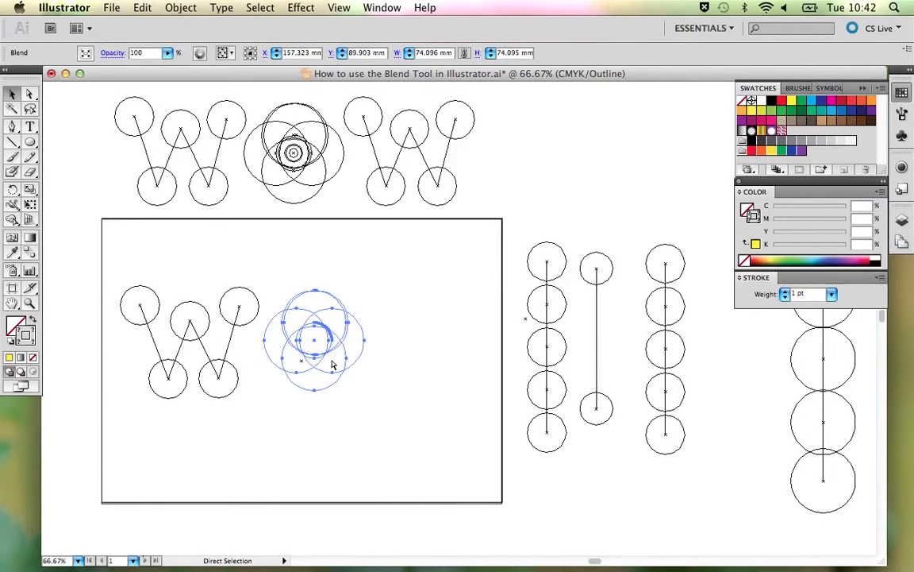
{"action": "key", "text": "v"}
{"action": "left_click", "coordinate": [455, 394]}
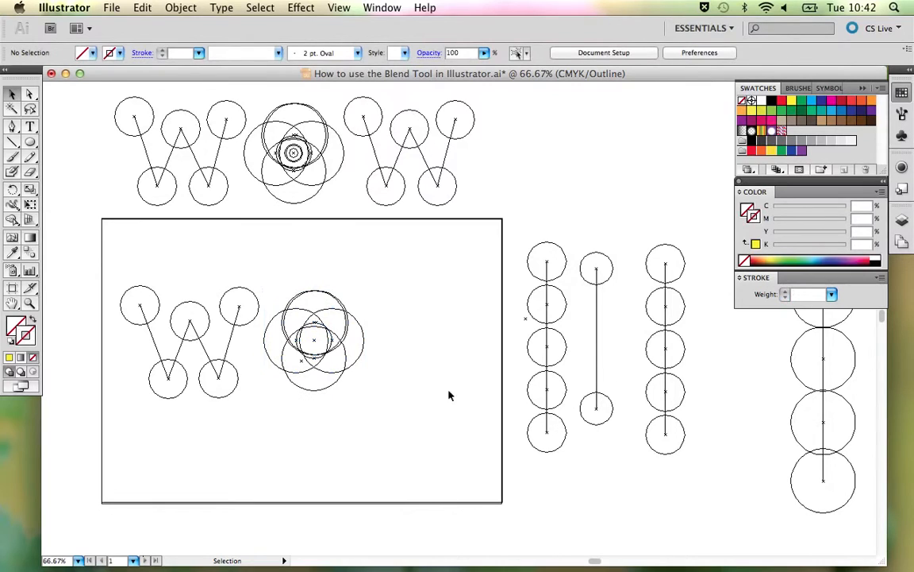
{"action": "key", "text": "a"}
{"action": "key", "text": "ctrl+y"}
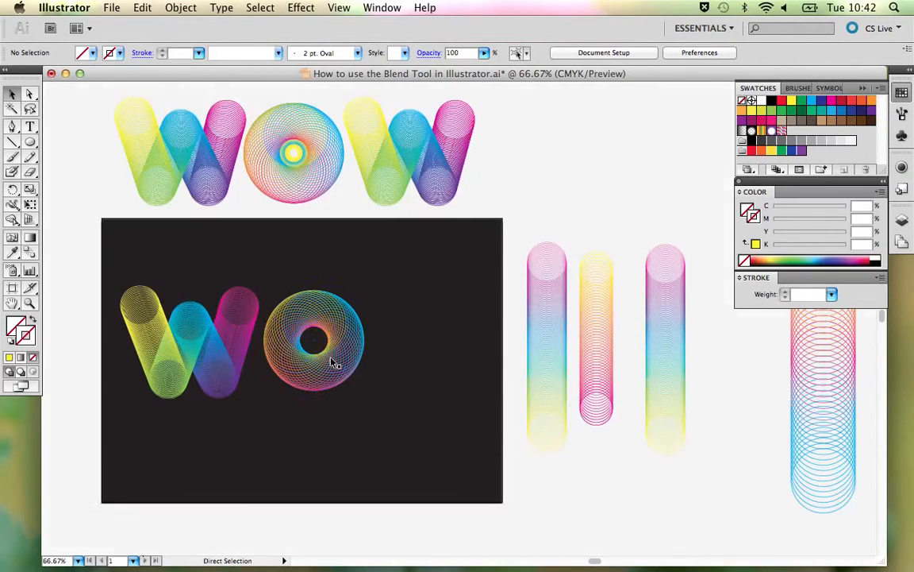
- Release the copied O blend on the black artboard into its original circles and circular spine
{"action": "key", "text": "v"}
{"action": "left_click", "coordinate": [350, 339]}
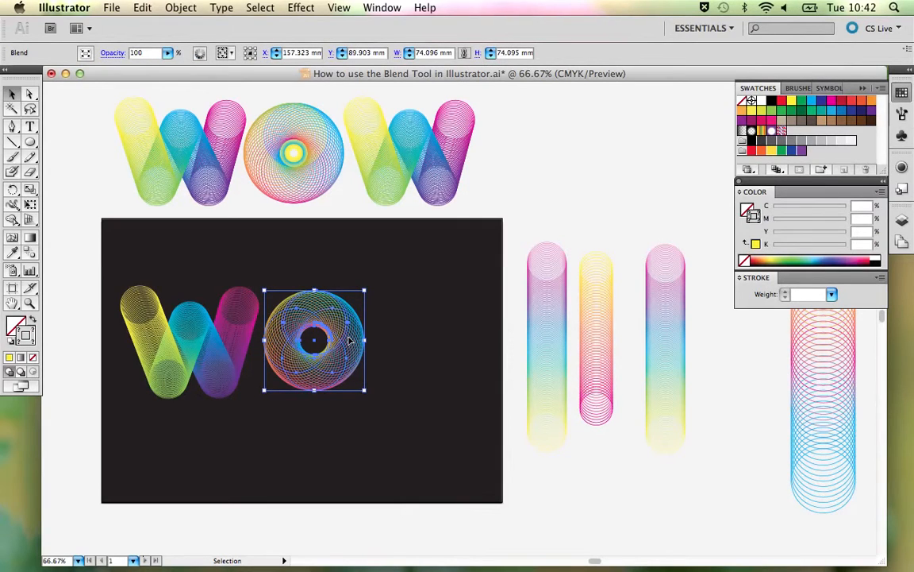
{"action": "left_click", "coordinate": [167, 7]}
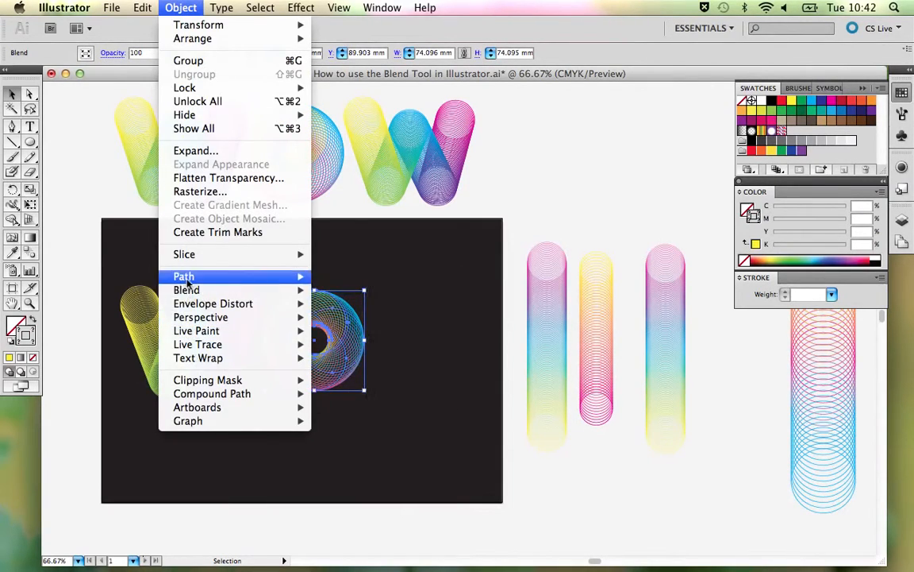
{"action": "mouse_move", "coordinate": [193, 318]}
{"action": "mouse_move", "coordinate": [184, 291]}
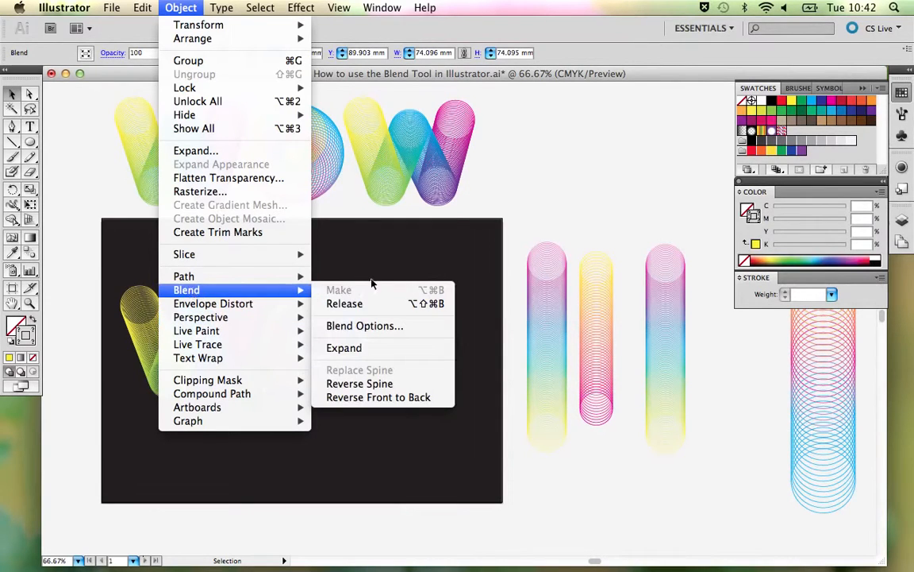
{"action": "left_click", "coordinate": [354, 303]}
{"action": "left_click", "coordinate": [373, 303]}
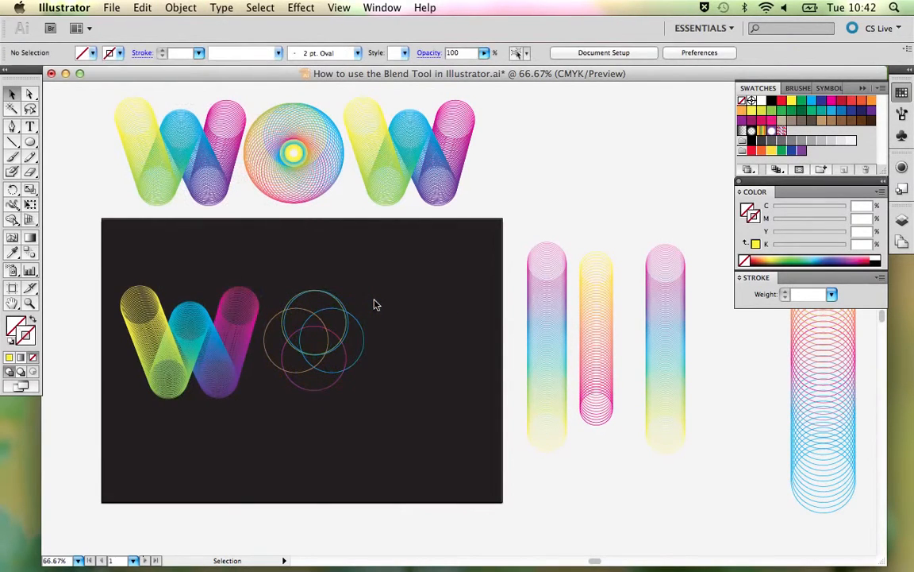
- Move the small circular spine about 68 mm horizontally, clear of the large circles, and give it a yellow stroke
{"action": "left_click", "coordinate": [316, 342]}
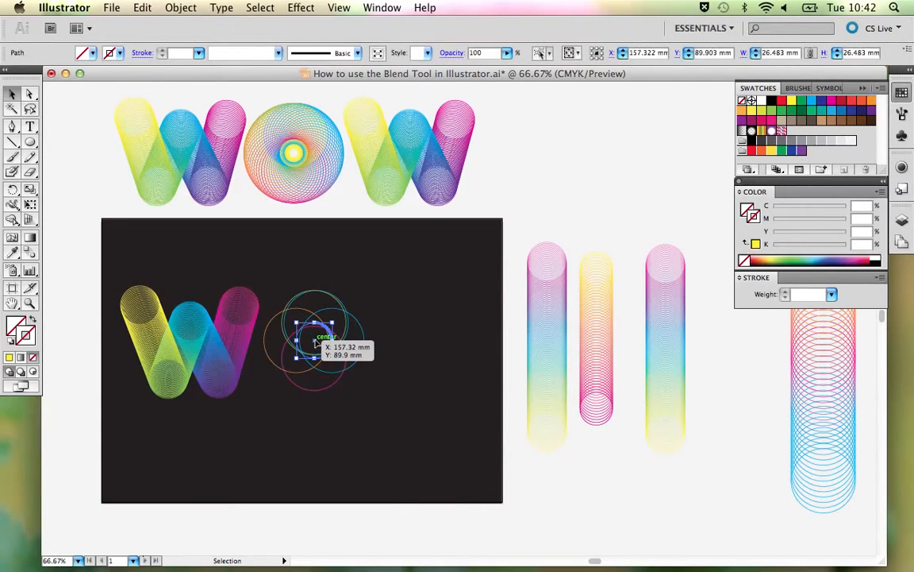
{"action": "left_click_drag", "start_coordinate": [319, 339], "coordinate": [406, 341]}
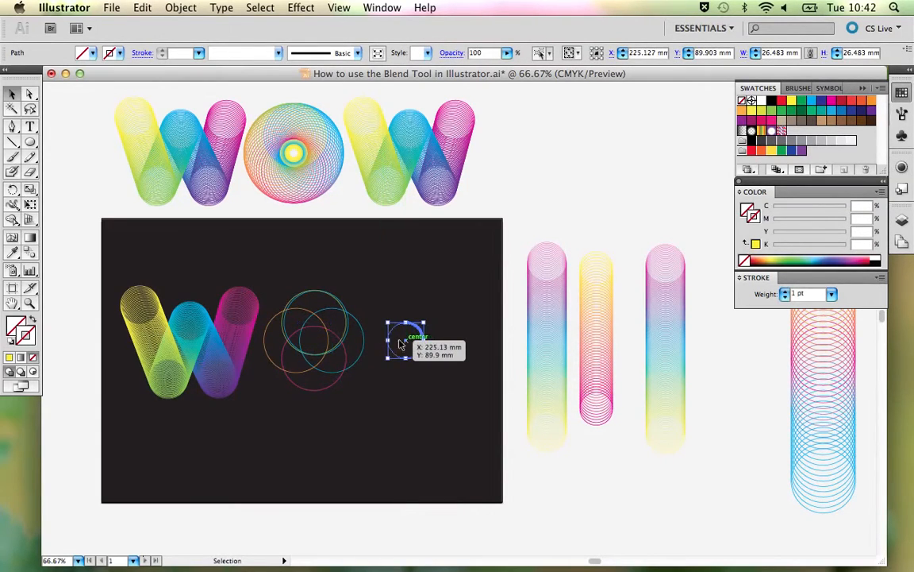
{"action": "left_click", "coordinate": [8, 358]}
{"action": "left_click", "coordinate": [384, 438]}
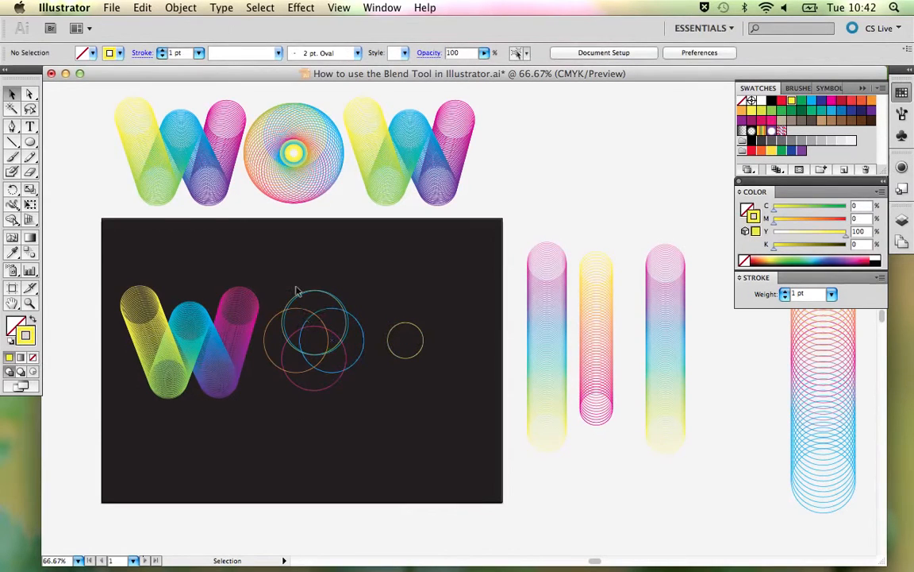
- Delete the large overlapping circles left over from the released O blend, keeping the small yellow circle
{"action": "left_click_drag", "start_coordinate": [254, 249], "coordinate": [364, 406]}
{"action": "key", "text": "Return"}
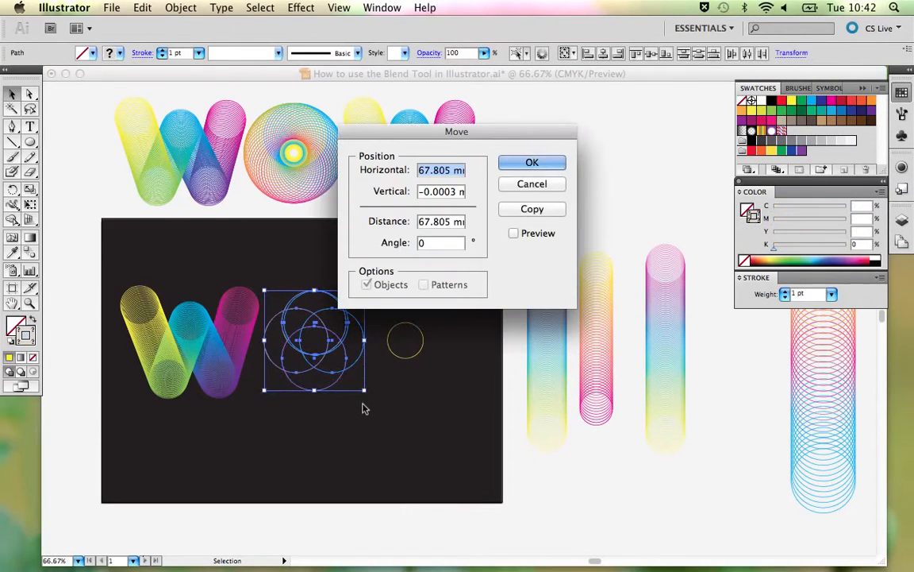
{"action": "left_click", "coordinate": [537, 161]}
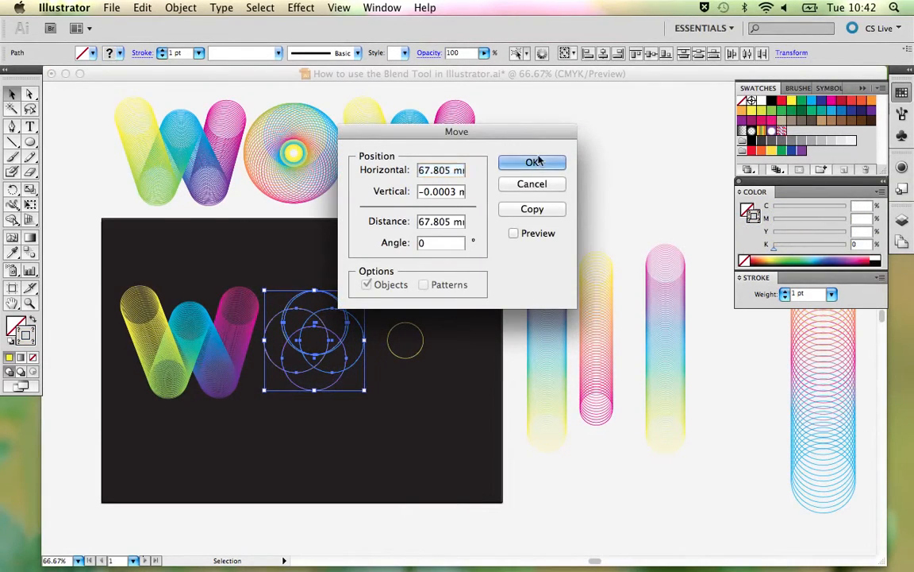
{"action": "left_click", "coordinate": [538, 183]}
{"action": "key", "text": "Delete"}
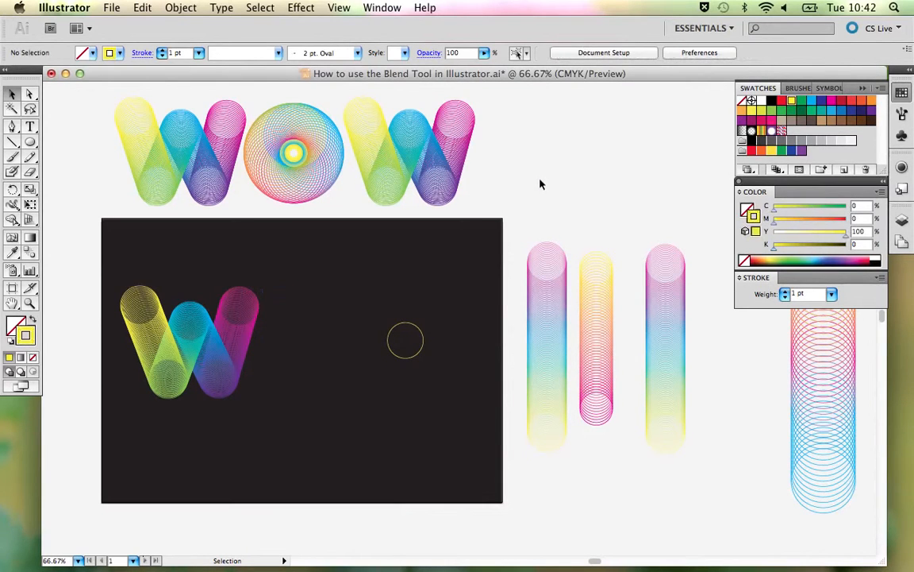
- Move the small yellow circle closer to the W, roughly where the letter O belongs
{"action": "left_click_drag", "start_coordinate": [419, 247], "coordinate": [243, 235]}
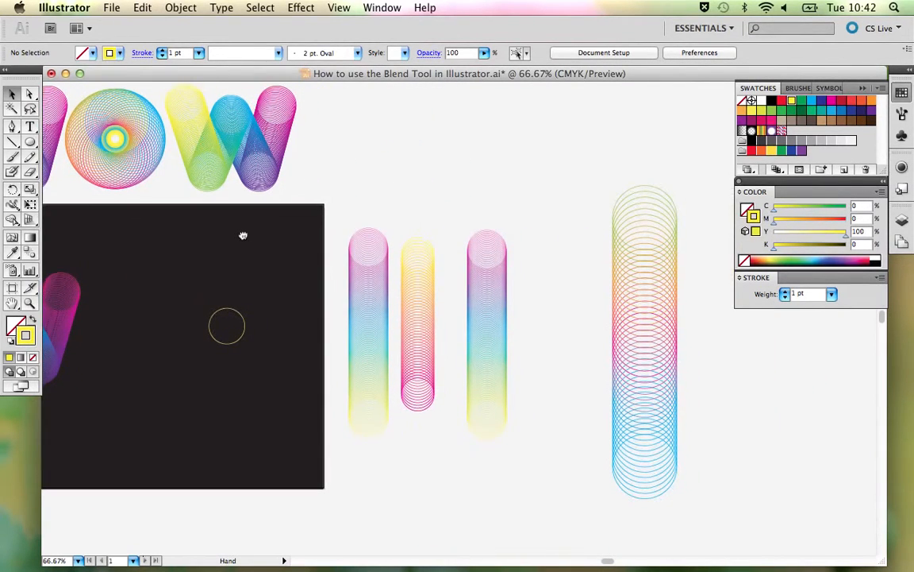
{"action": "left_click", "coordinate": [230, 310]}
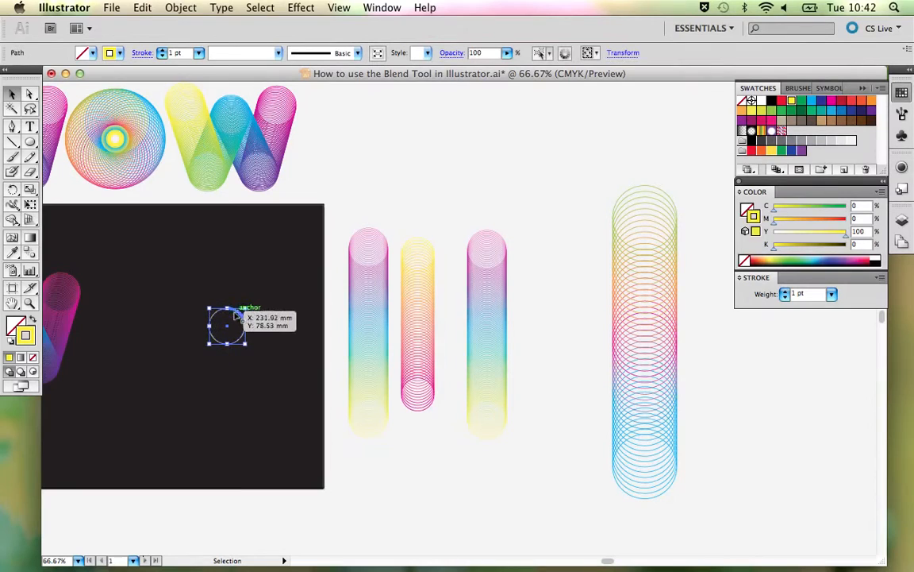
{"action": "left_click_drag", "start_coordinate": [235, 314], "coordinate": [137, 308]}
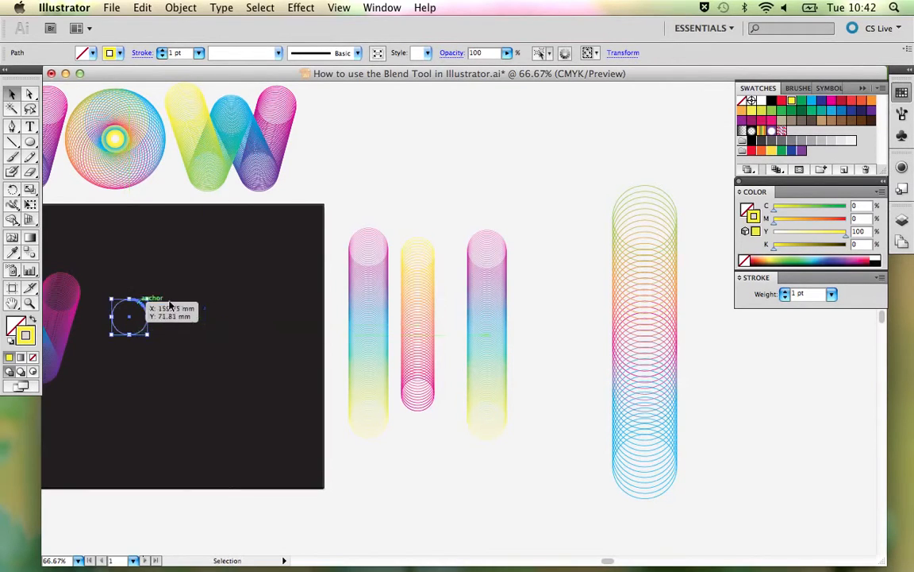
- Place a copy of the tall green-to-blue blend column on the black artboard beside the yellow circle
{"action": "left_click", "coordinate": [656, 300]}
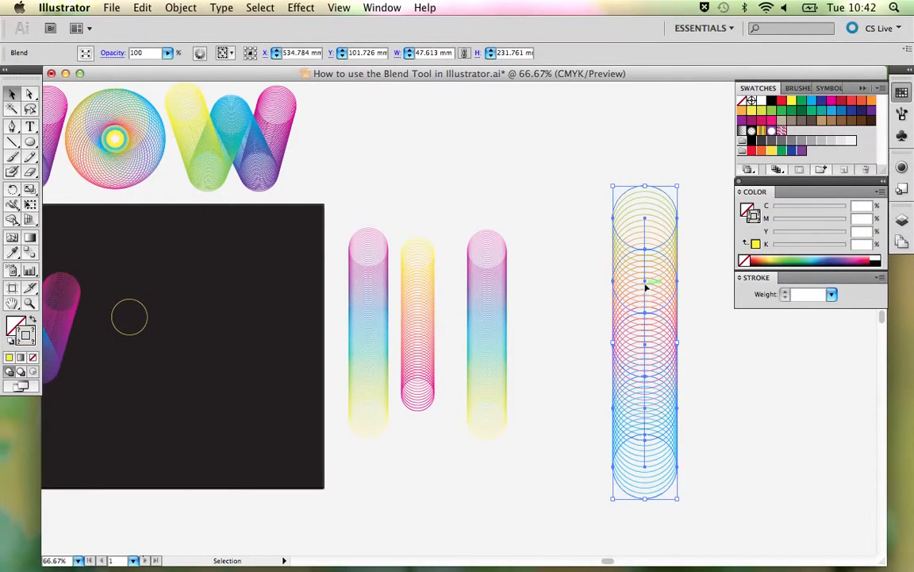
{"action": "left_click_drag", "start_coordinate": [647, 286], "coordinate": [265, 302]}
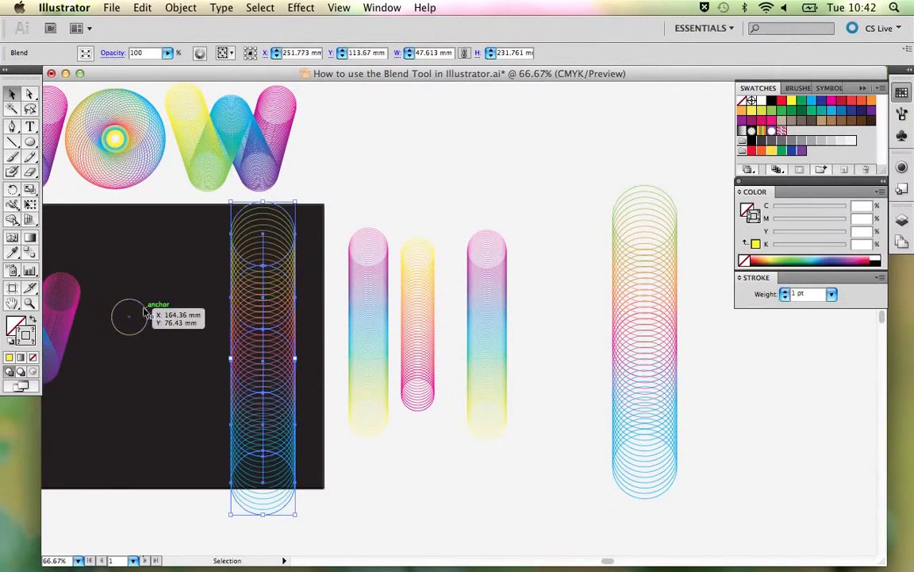
{"action": "left_click", "coordinate": [196, 330]}
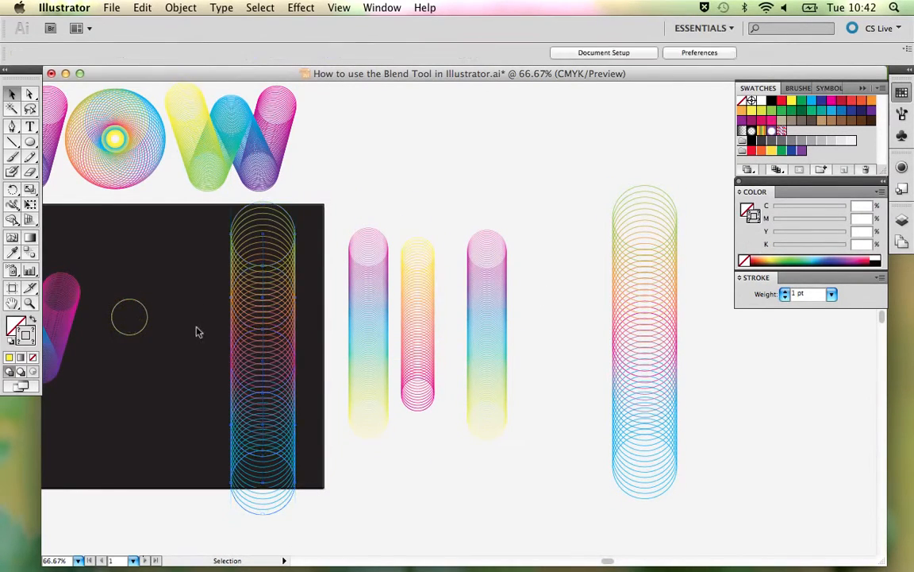
- Release the copied tall blend into its five separate coloured circles
{"action": "left_click", "coordinate": [259, 310]}
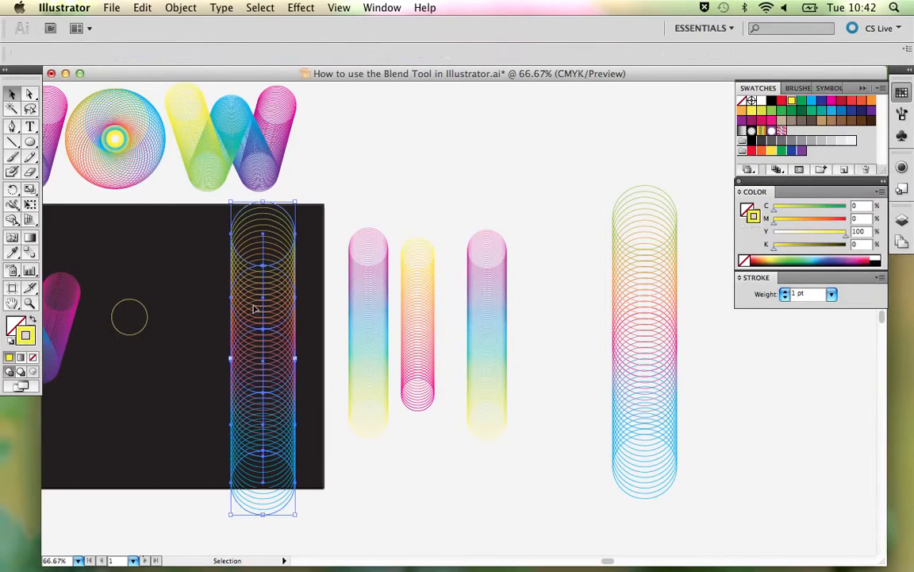
{"action": "left_click", "coordinate": [179, 8]}
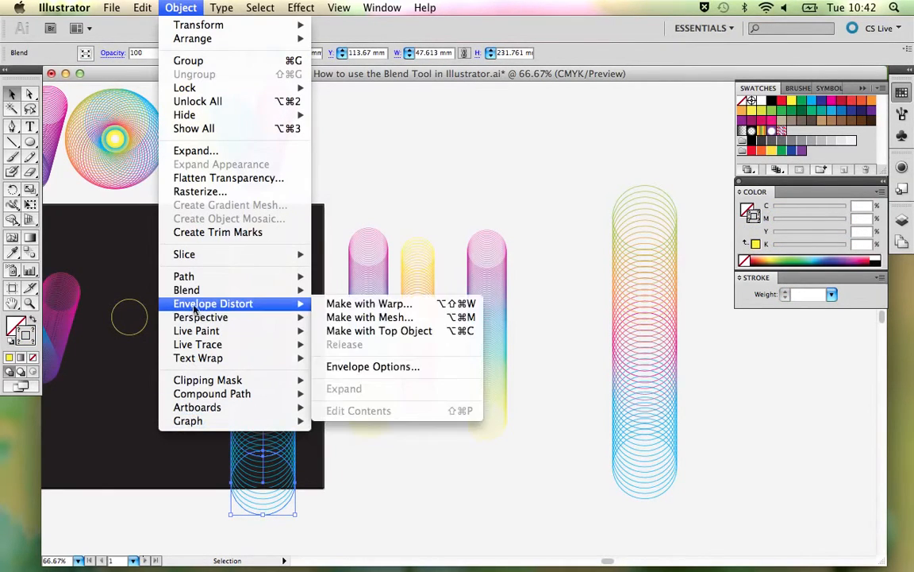
{"action": "mouse_move", "coordinate": [189, 294]}
{"action": "left_click", "coordinate": [344, 304]}
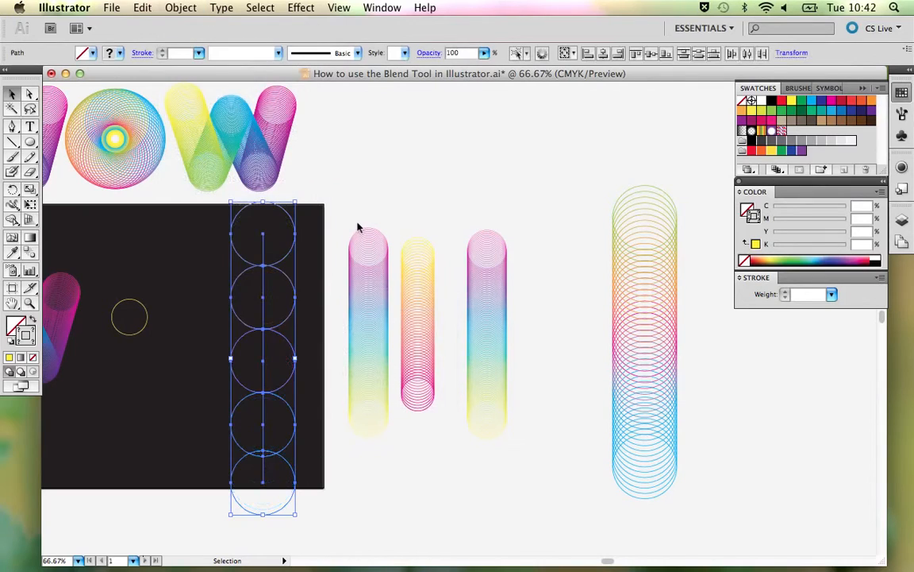
{"action": "left_click", "coordinate": [356, 228]}
- Show the Transform values of the topmost green circle and check its width and height
{"action": "left_click", "coordinate": [293, 251]}
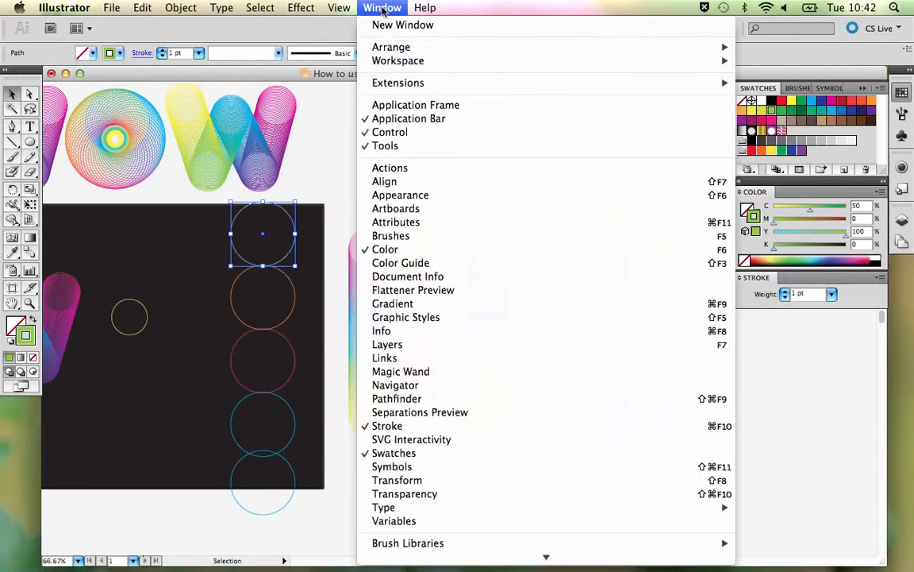
{"action": "left_click", "coordinate": [381, 8]}
{"action": "mouse_move", "coordinate": [448, 505]}
{"action": "left_click", "coordinate": [445, 481]}
{"action": "left_click_drag", "start_coordinate": [93, 297], "coordinate": [610, 82]}
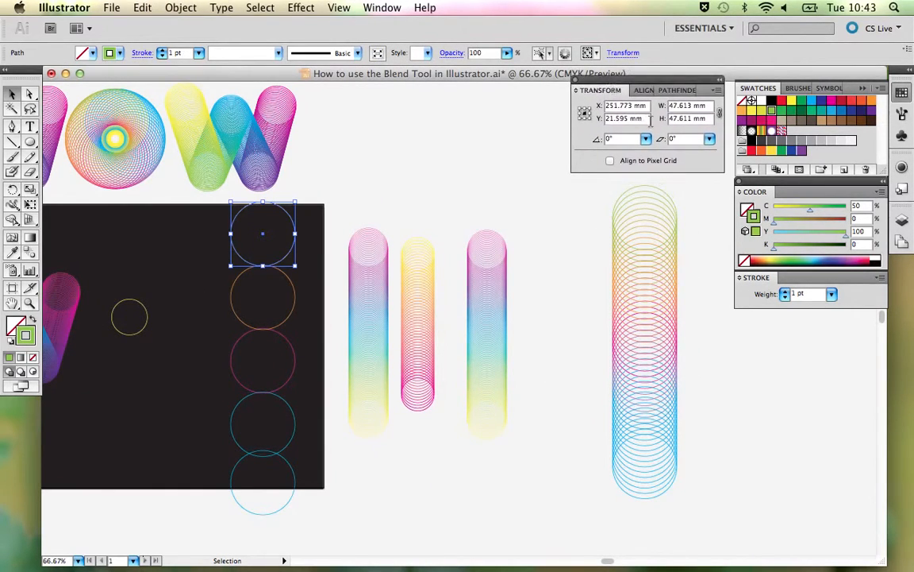
{"action": "left_click_drag", "start_coordinate": [693, 106], "coordinate": [647, 118]}
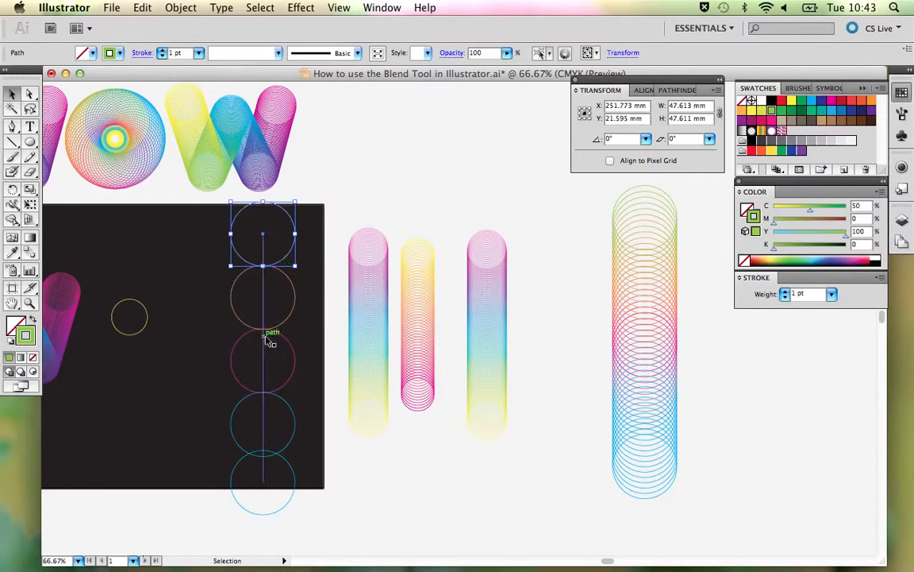
- Delete the straight spine through the circle column and nudge the lowest blue circle down until it touches the circle above
{"action": "left_click", "coordinate": [263, 417]}
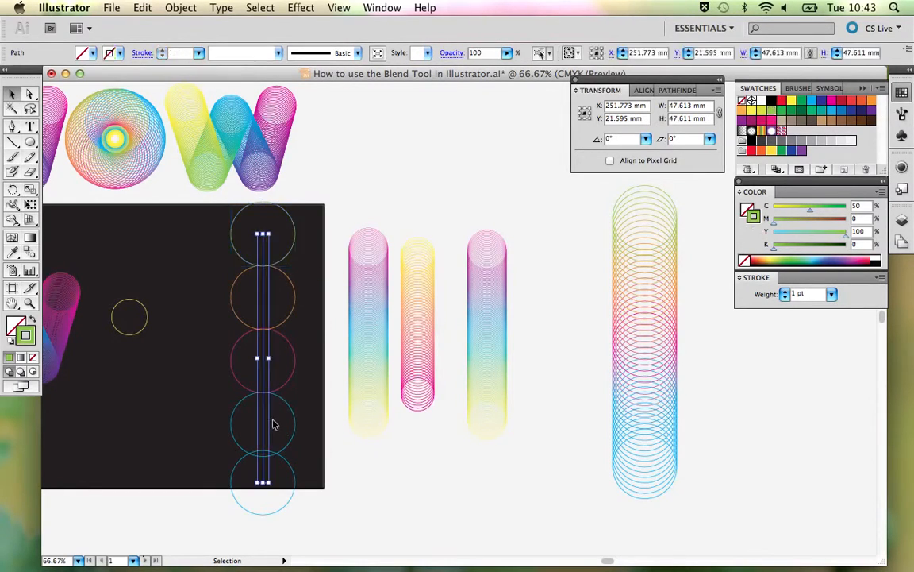
{"action": "key", "text": "Delete"}
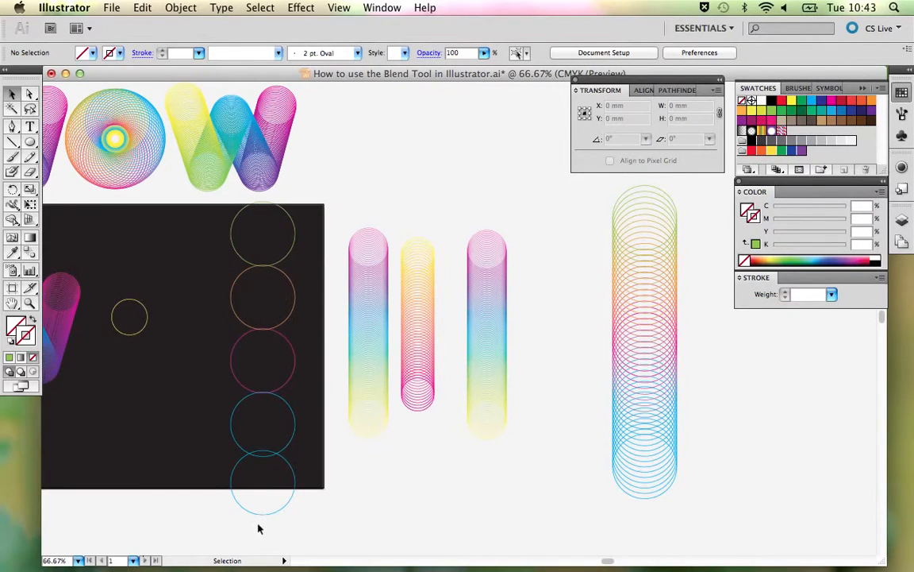
{"action": "left_click", "coordinate": [294, 474]}
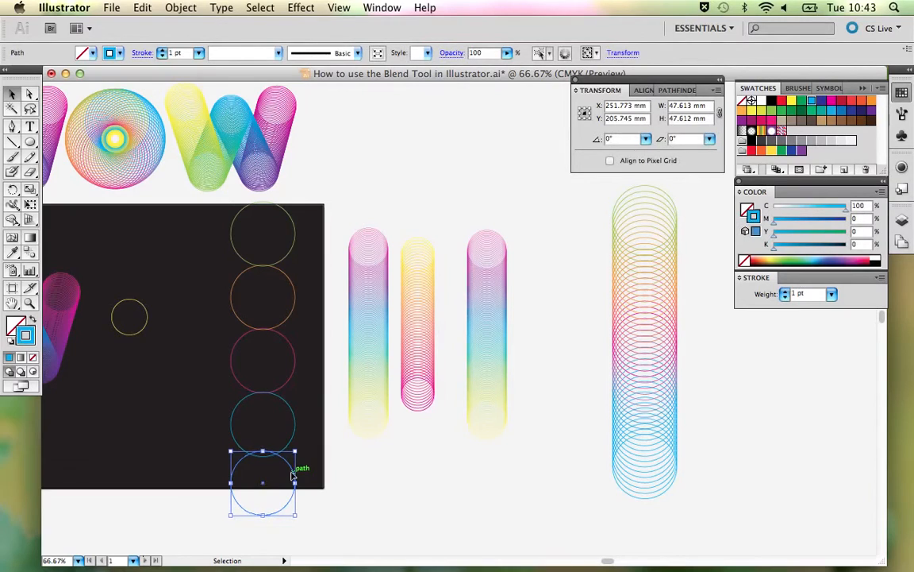
{"action": "key", "text": "Down"}
{"action": "key", "text": "Down"}
{"action": "key", "text": "Down"}
{"action": "key", "text": "Down"}
{"action": "key", "text": "Down"}
{"action": "key", "text": "Down"}
{"action": "key", "text": "Down"}
{"action": "key", "text": "Down"}
{"action": "key", "text": "Down"}
{"action": "key", "text": "Down"}
{"action": "key", "text": "Down"}
{"action": "key", "text": "Down"}
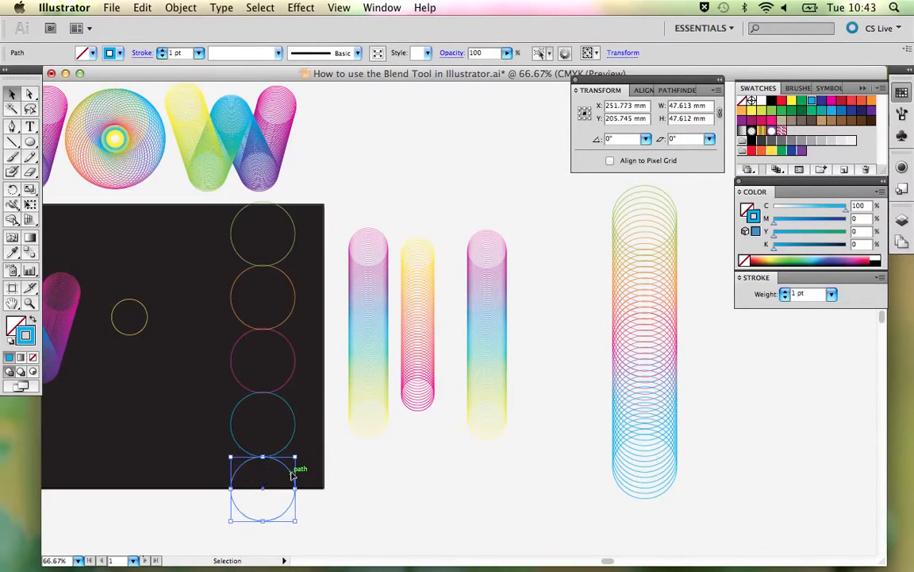
{"action": "left_click", "coordinate": [394, 482]}
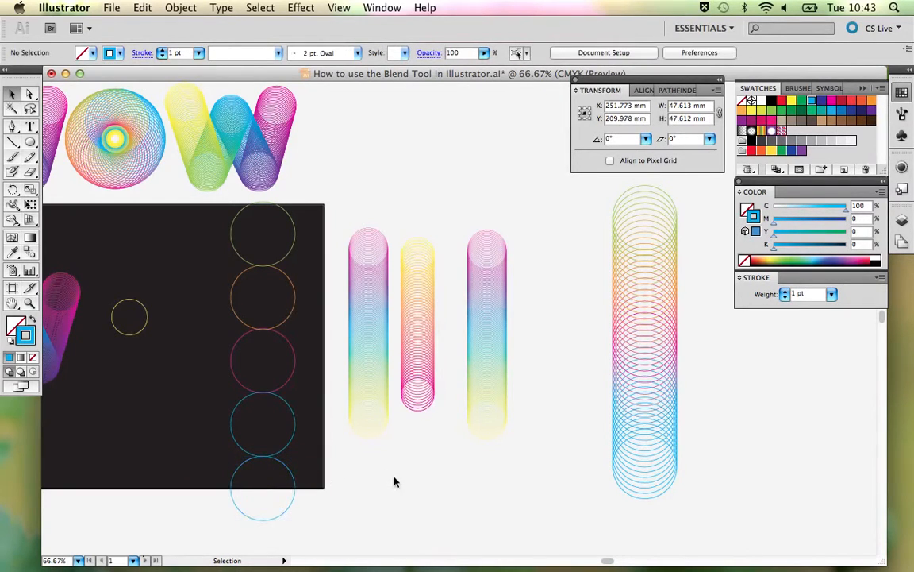
- Nudge the topmost green circle up slightly so that it just touches the orange circle below it
{"action": "left_click", "coordinate": [297, 243]}
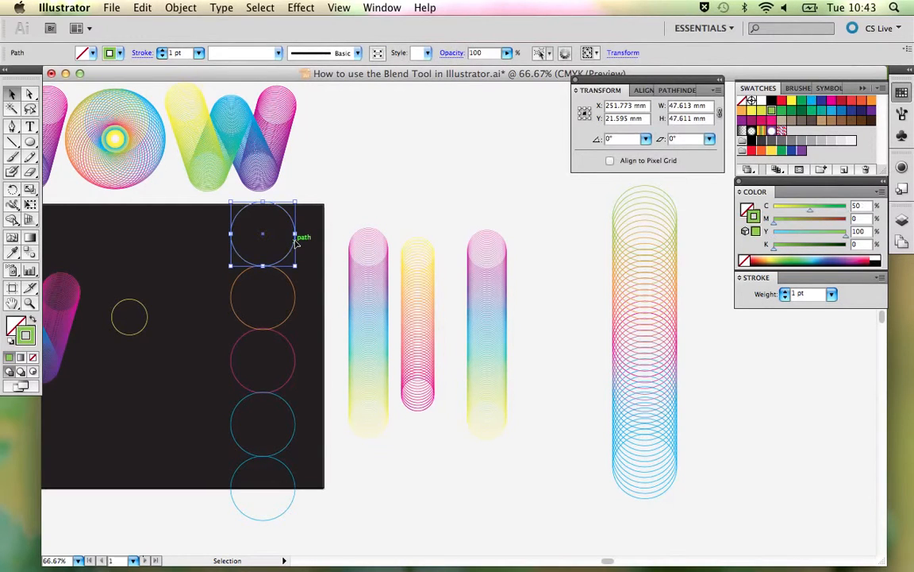
{"action": "left_click", "coordinate": [345, 232]}
{"action": "key", "text": "space"}
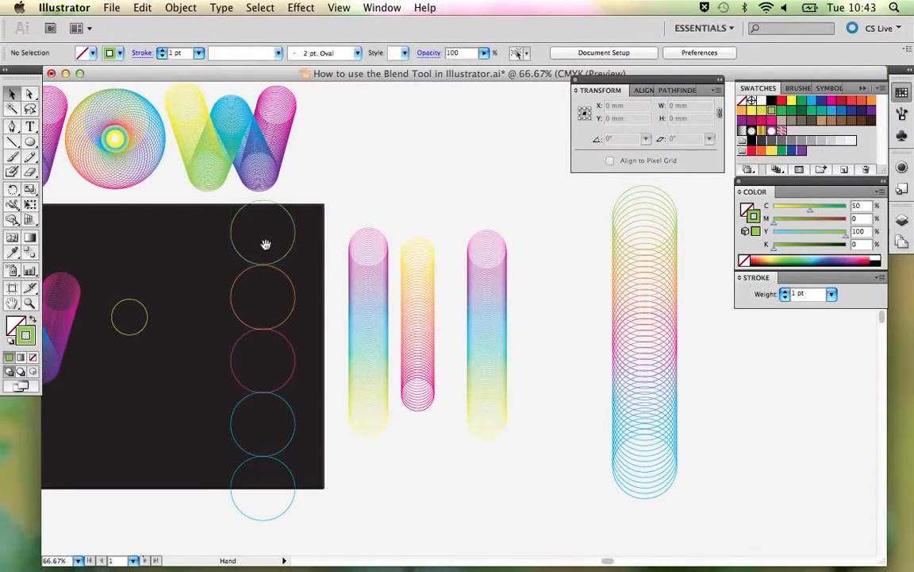
{"action": "left_click_drag", "start_coordinate": [267, 244], "coordinate": [388, 239]}
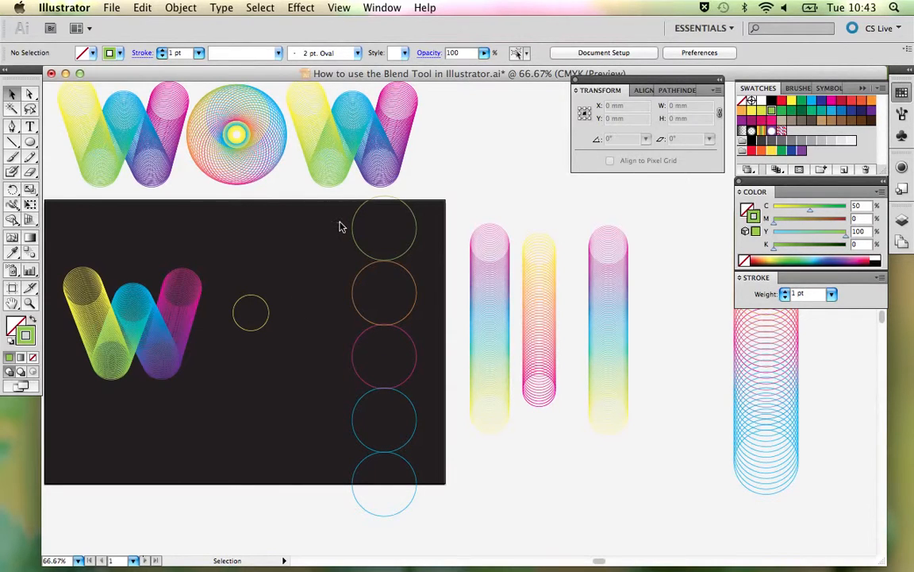
- Select the five stacked circles and blend them in sequence from the green one down through the blue ones with the Blend tool
{"action": "left_click_drag", "start_coordinate": [338, 224], "coordinate": [418, 497]}
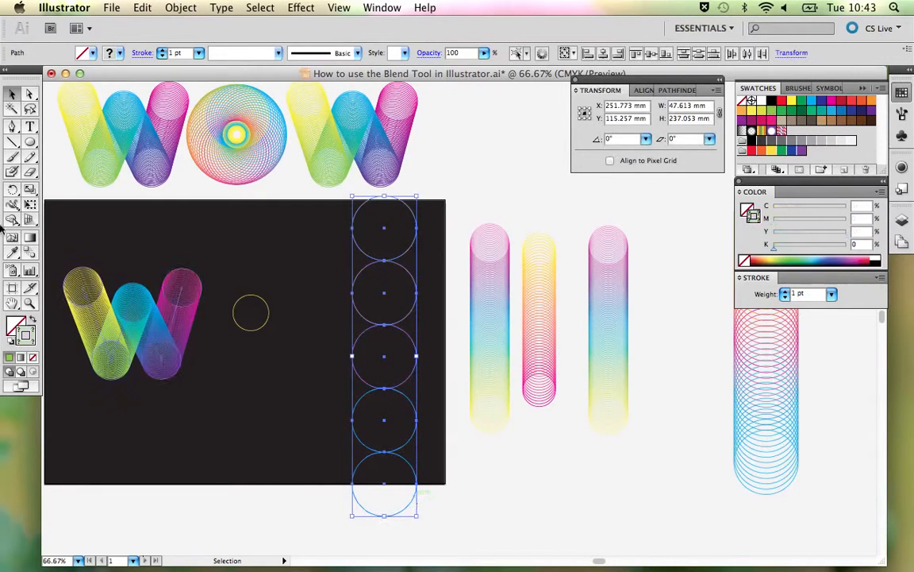
{"action": "left_click", "coordinate": [30, 253]}
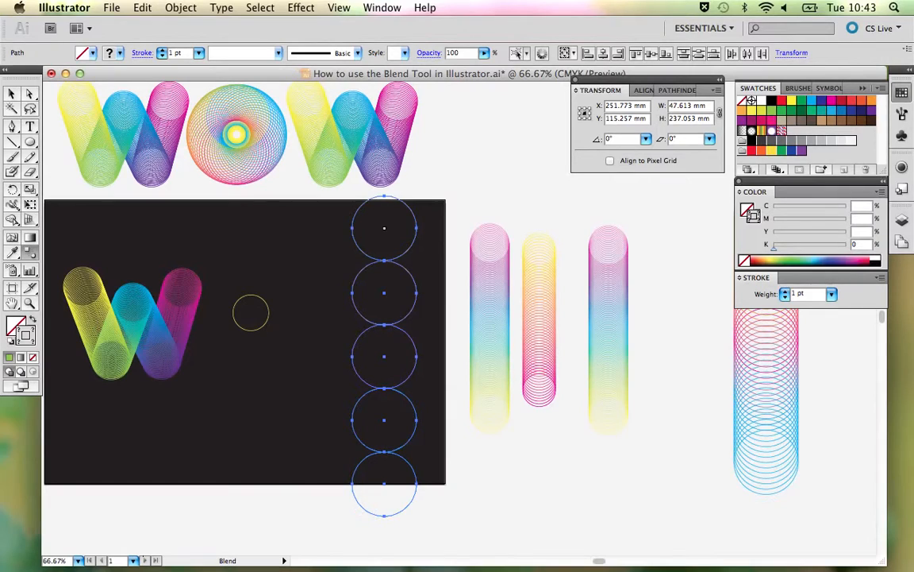
{"action": "left_click", "coordinate": [385, 293]}
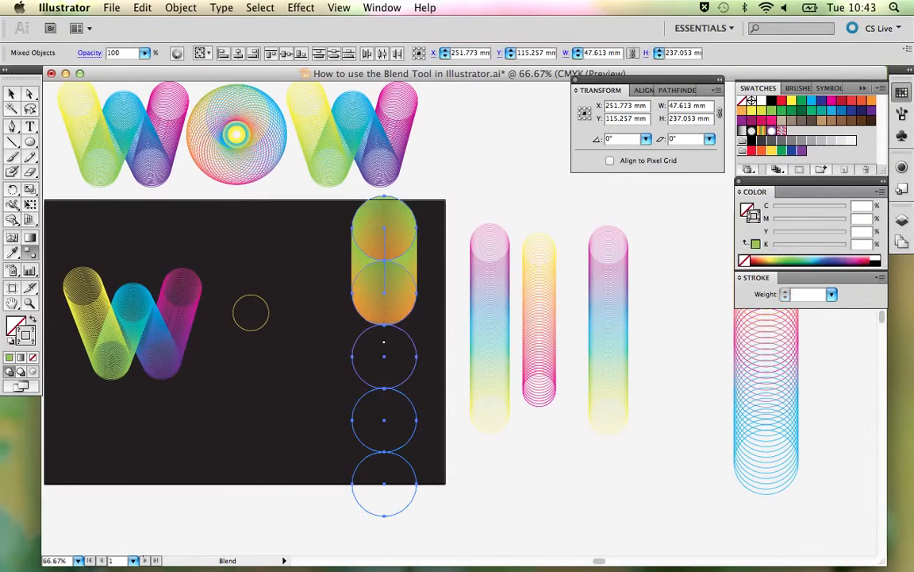
{"action": "left_click", "coordinate": [384, 357]}
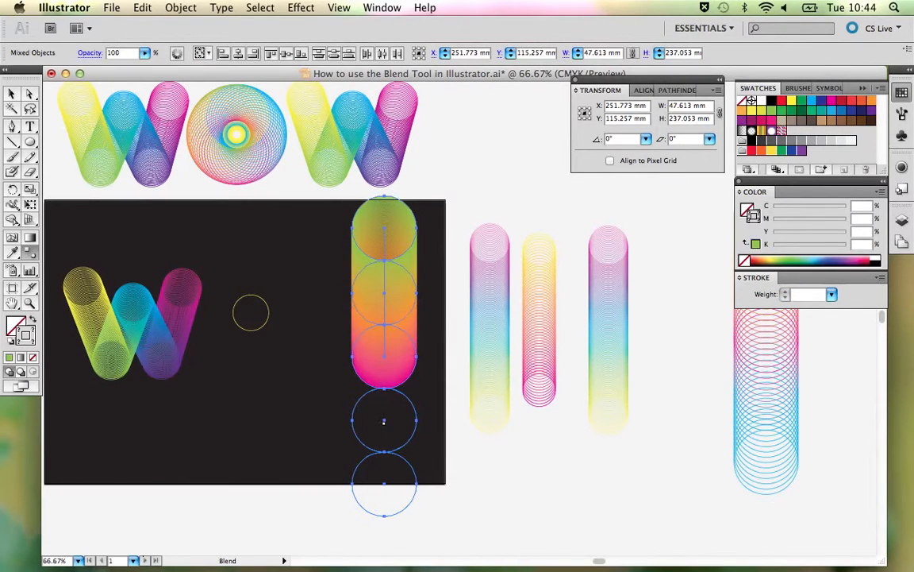
{"action": "left_click", "coordinate": [384, 420]}
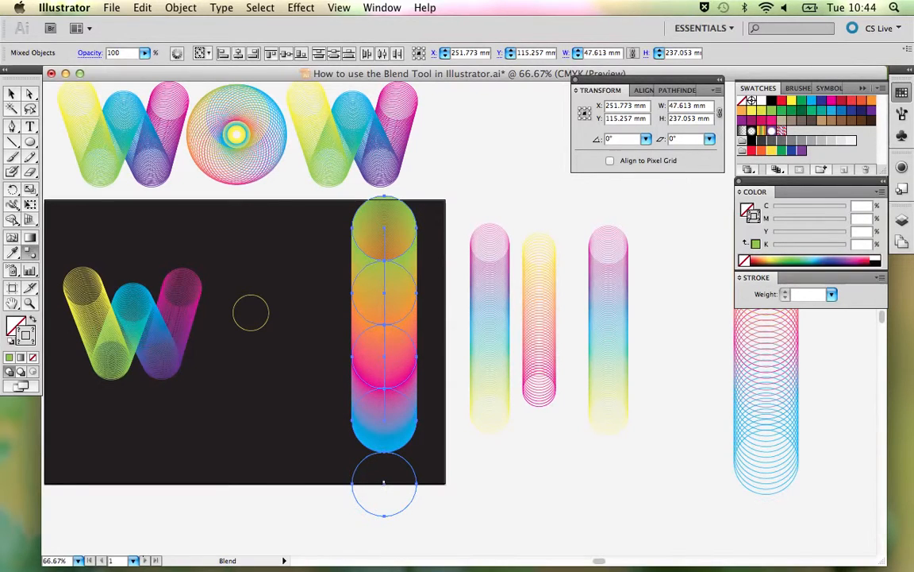
{"action": "left_click", "coordinate": [384, 482]}
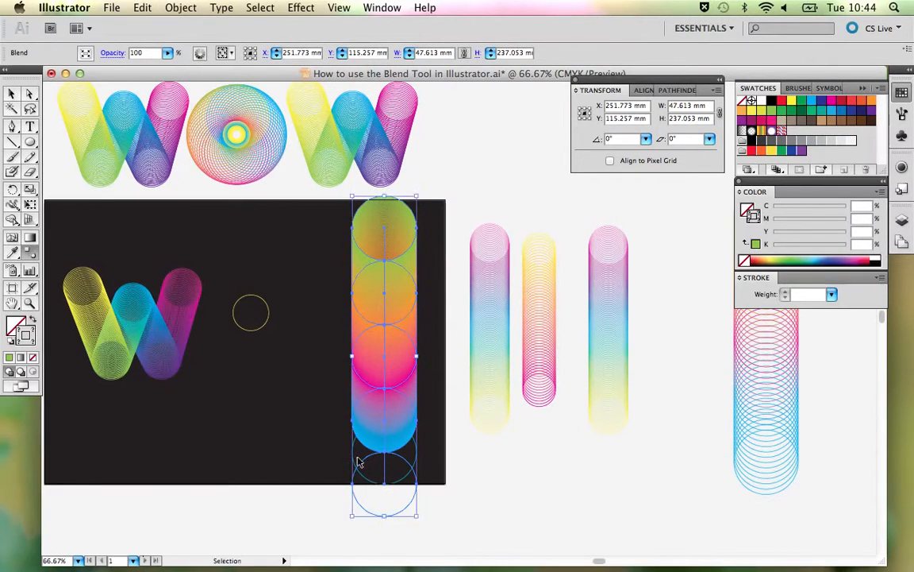
{"action": "left_click", "coordinate": [398, 484]}
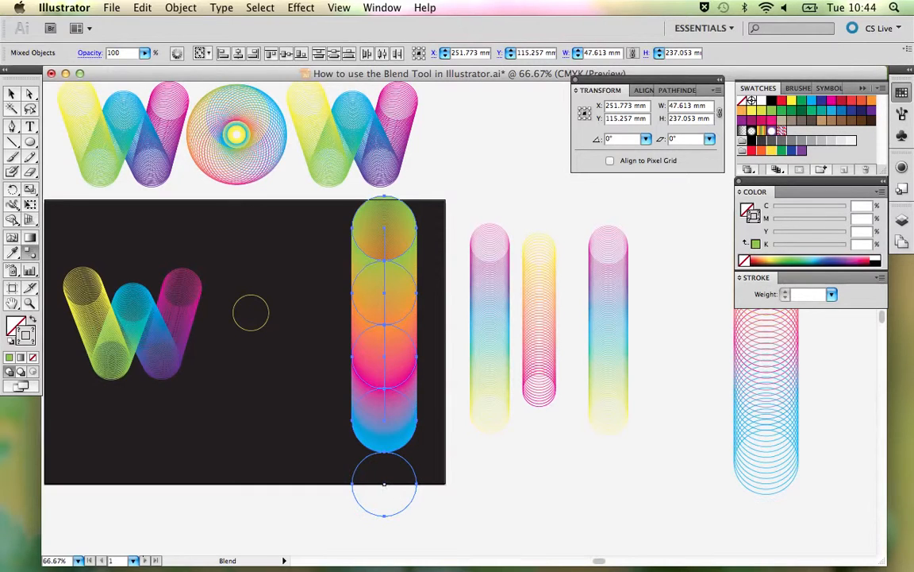
- Delete the lowest blue circle below the blended column
{"action": "key", "text": "v"}
{"action": "left_click", "coordinate": [446, 517]}
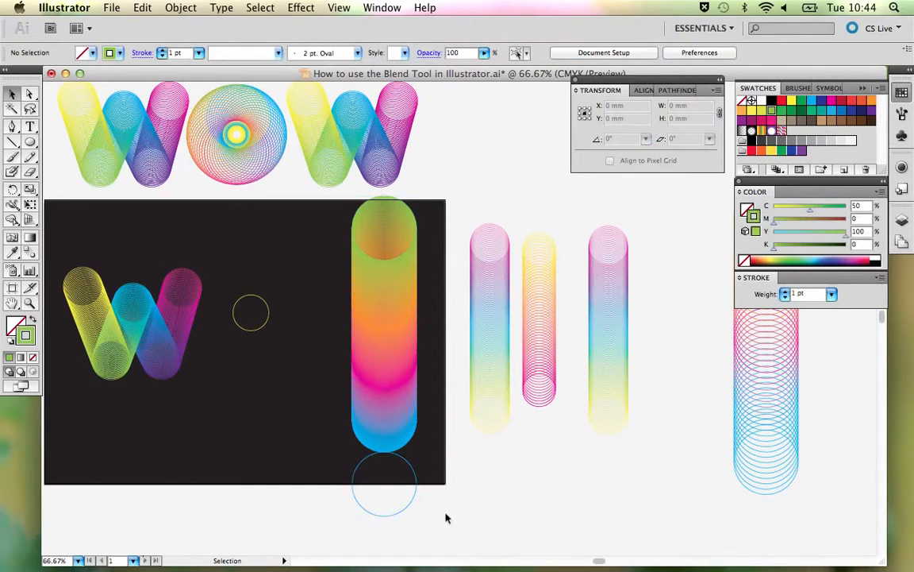
{"action": "left_click", "coordinate": [404, 507]}
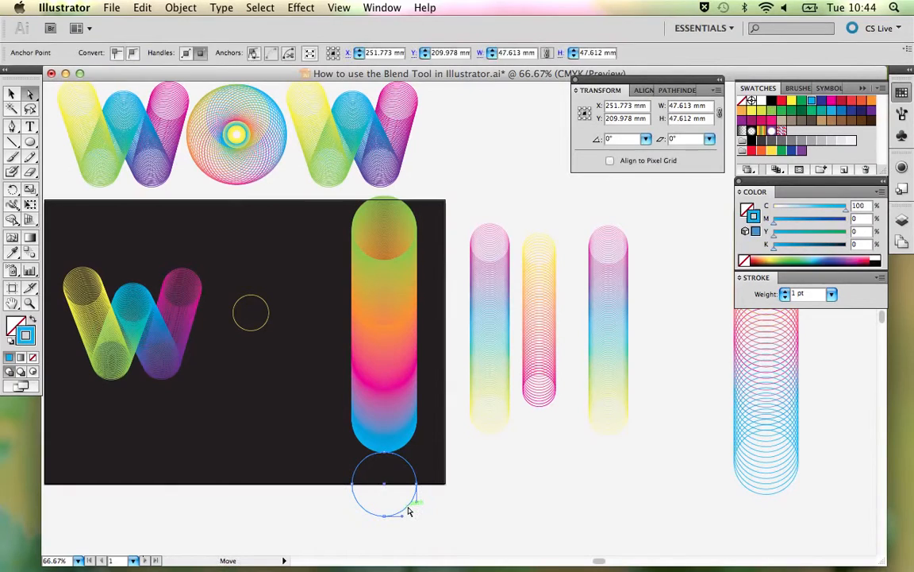
{"action": "key", "text": "Delete"}
- Change the column blend's spacing to Specified Steps, trying 50 and settling on 30 steps, and deselect it
{"action": "left_click", "coordinate": [382, 379]}
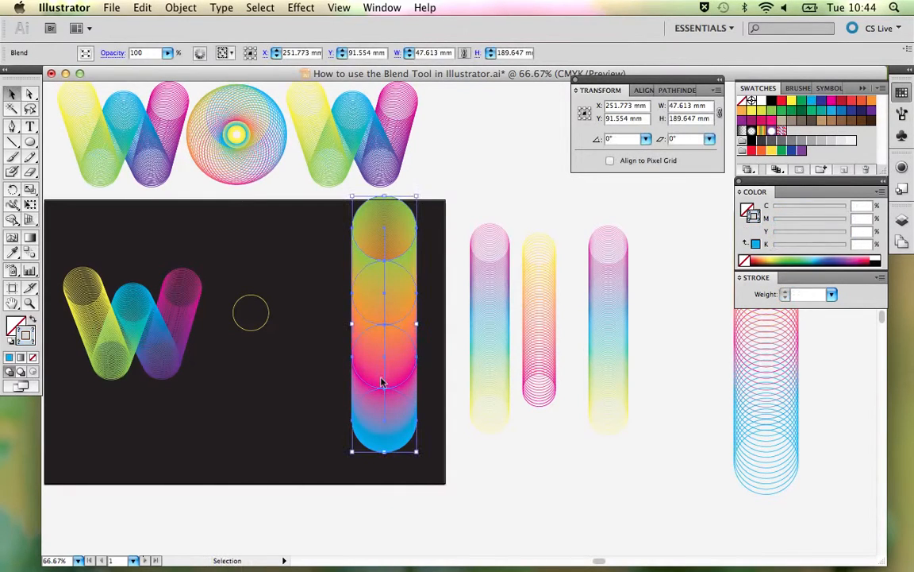
{"action": "double_click", "coordinate": [29, 252]}
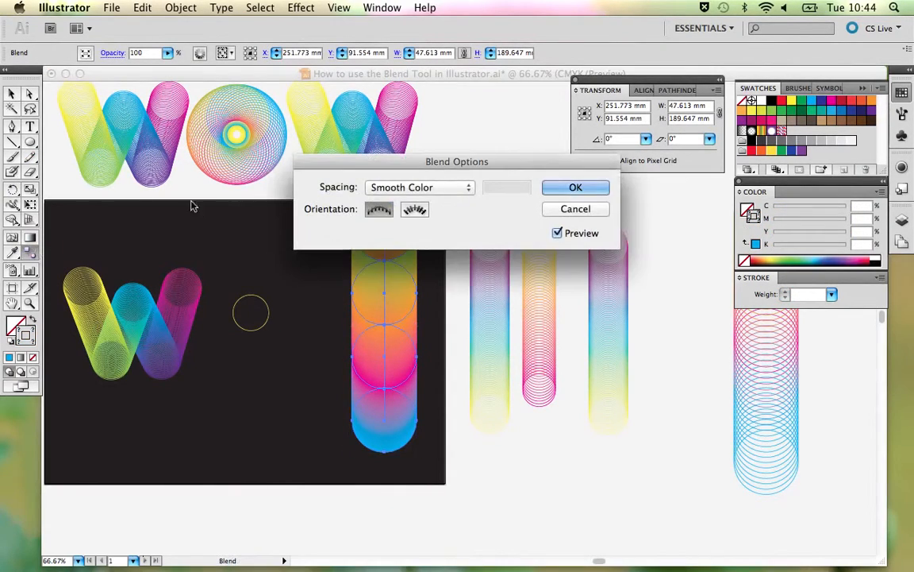
{"action": "left_click_drag", "start_coordinate": [426, 169], "coordinate": [437, 115]}
{"action": "left_click", "coordinate": [446, 135]}
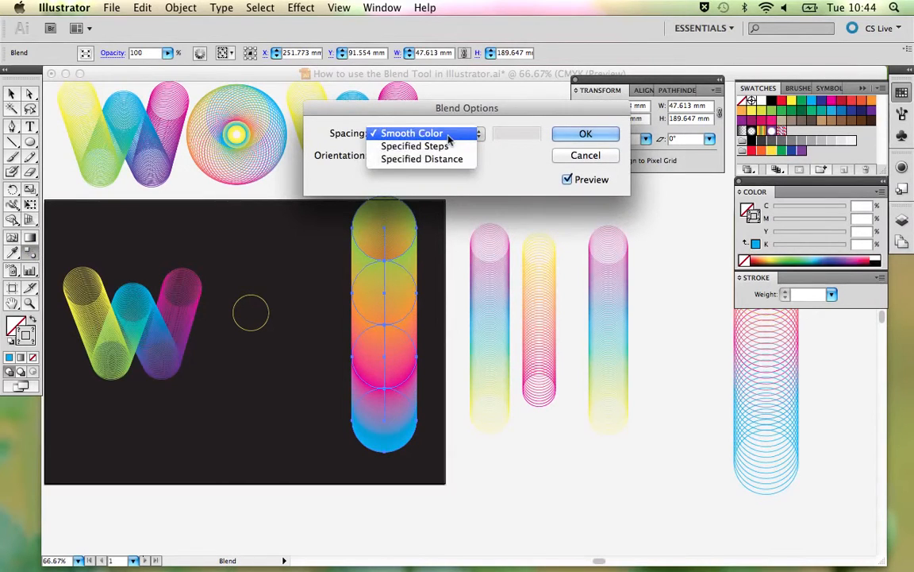
{"action": "left_click", "coordinate": [446, 149]}
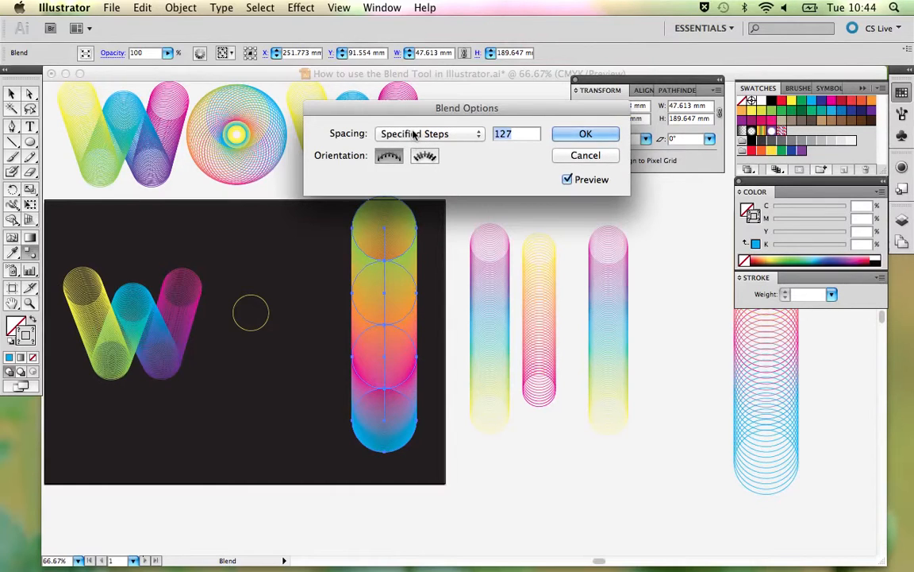
{"action": "left_click", "coordinate": [414, 134]}
{"action": "left_click", "coordinate": [414, 133]}
{"action": "type", "text": "50"}
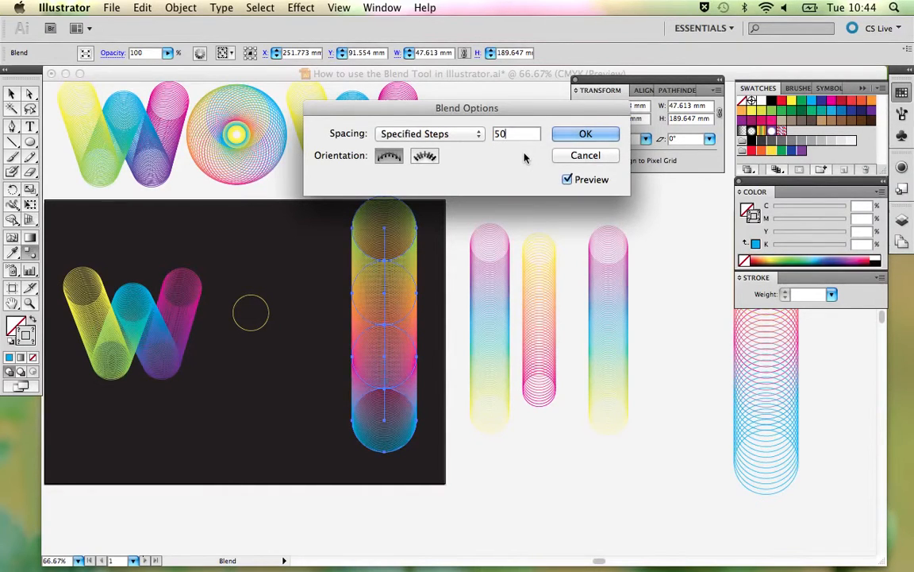
{"action": "left_click_drag", "start_coordinate": [510, 134], "coordinate": [483, 135]}
{"action": "type", "text": "30"}
{"action": "left_click", "coordinate": [587, 137]}
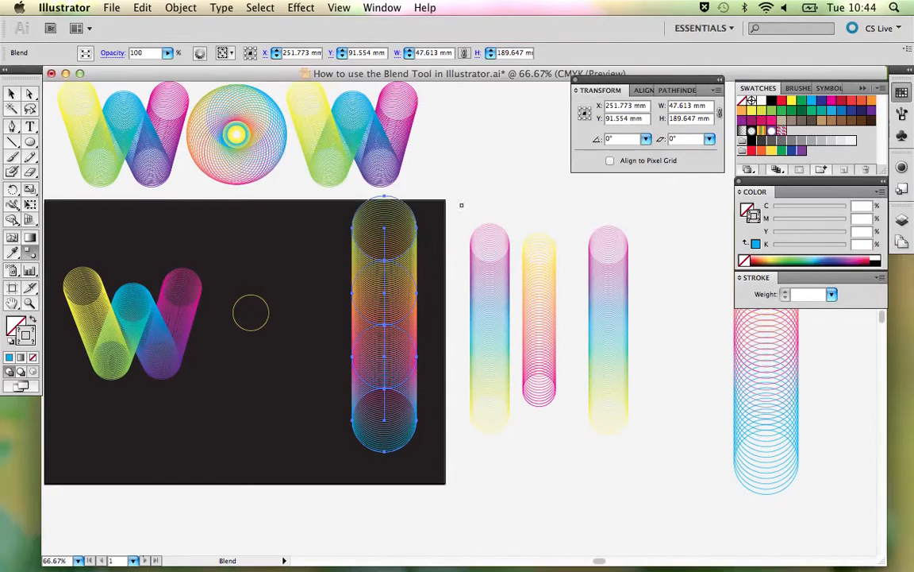
{"action": "key", "text": "v"}
{"action": "left_click", "coordinate": [484, 194]}
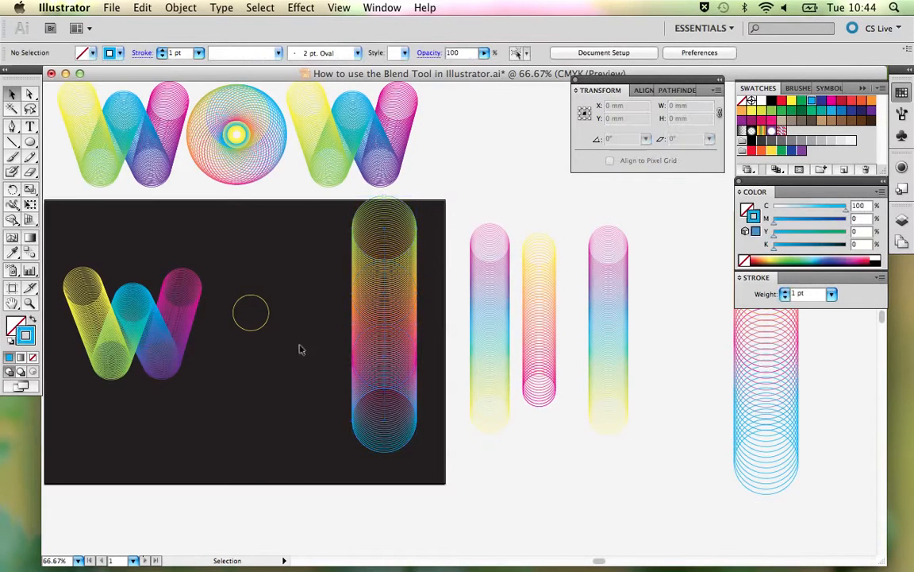
{"action": "left_click", "coordinate": [367, 347]}
{"action": "left_click", "coordinate": [273, 311]}
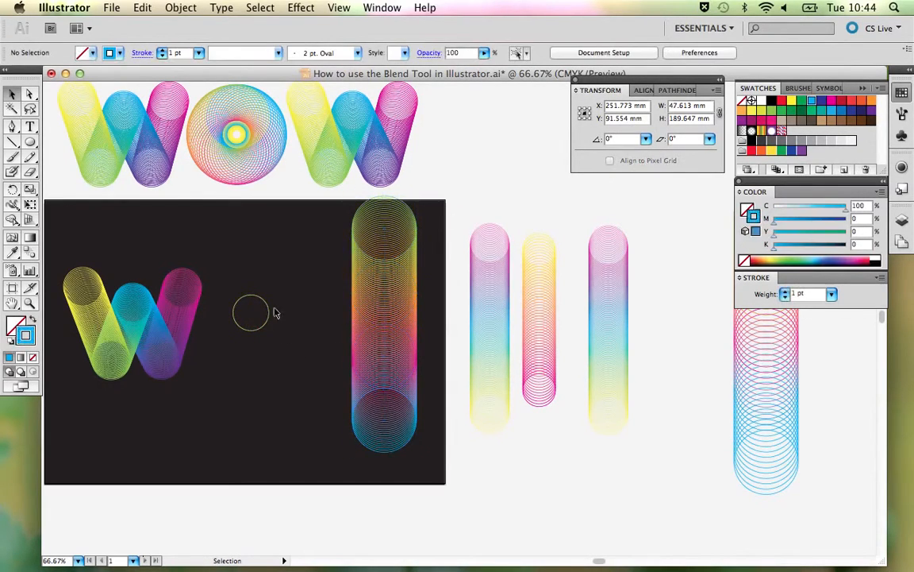
- Draw a new yellow-stroked circle above the small yellow one and set its width and height to 26 mm
{"action": "left_click", "coordinate": [270, 311]}
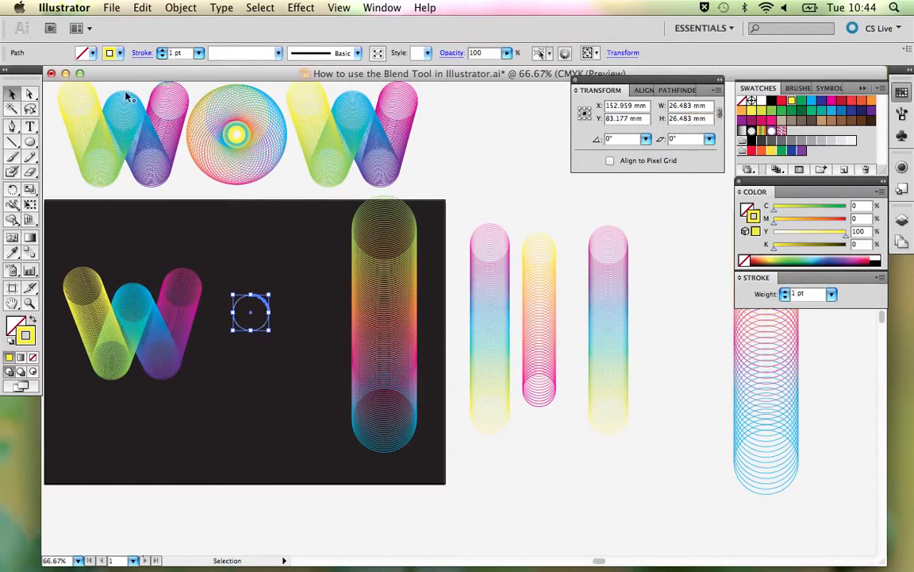
{"action": "left_click", "coordinate": [31, 143]}
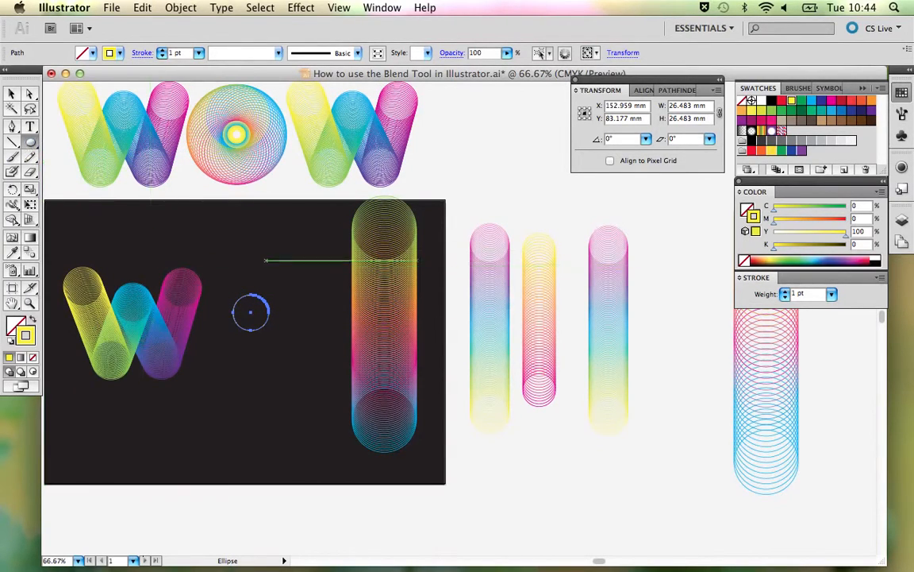
{"action": "left_click_drag", "start_coordinate": [276, 232], "coordinate": [306, 262]}
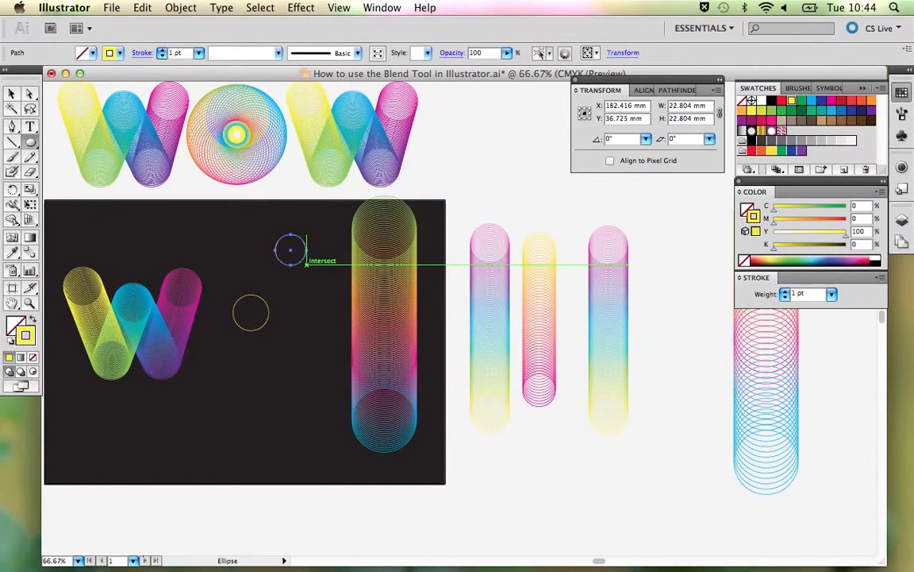
{"action": "double_click", "coordinate": [686, 105]}
{"action": "type", "text": "26"}
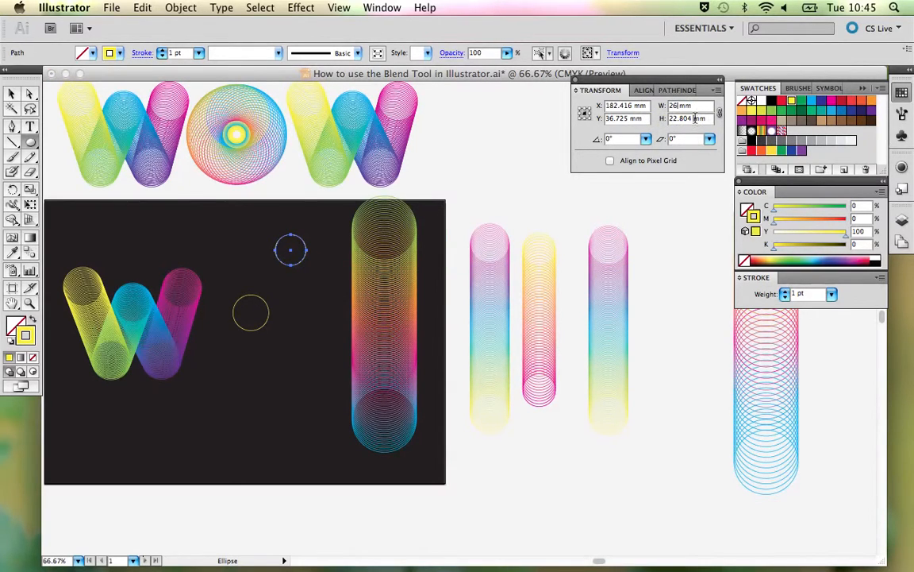
{"action": "key", "text": "Return"}
{"action": "left_click_drag", "start_coordinate": [693, 118], "coordinate": [641, 117]}
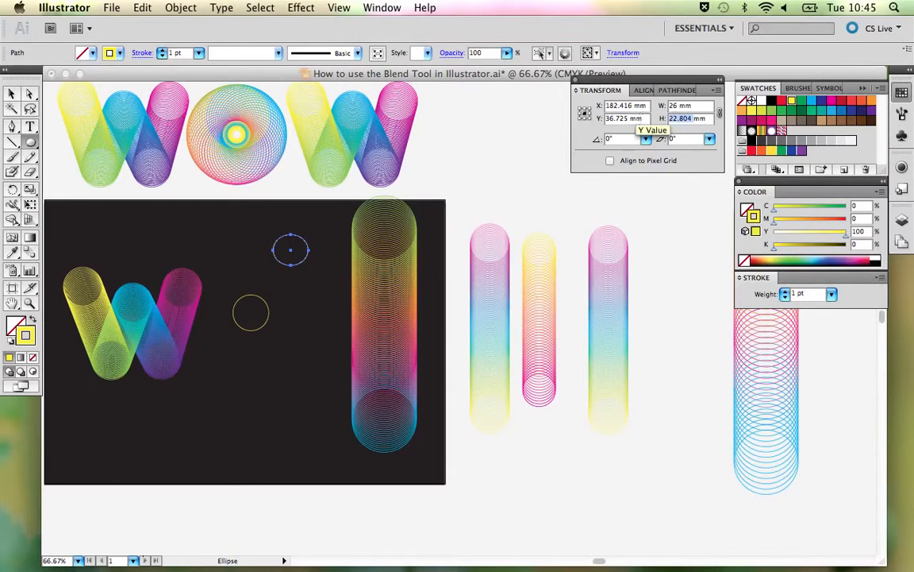
{"action": "type", "text": "26"}
{"action": "key", "text": "Return"}
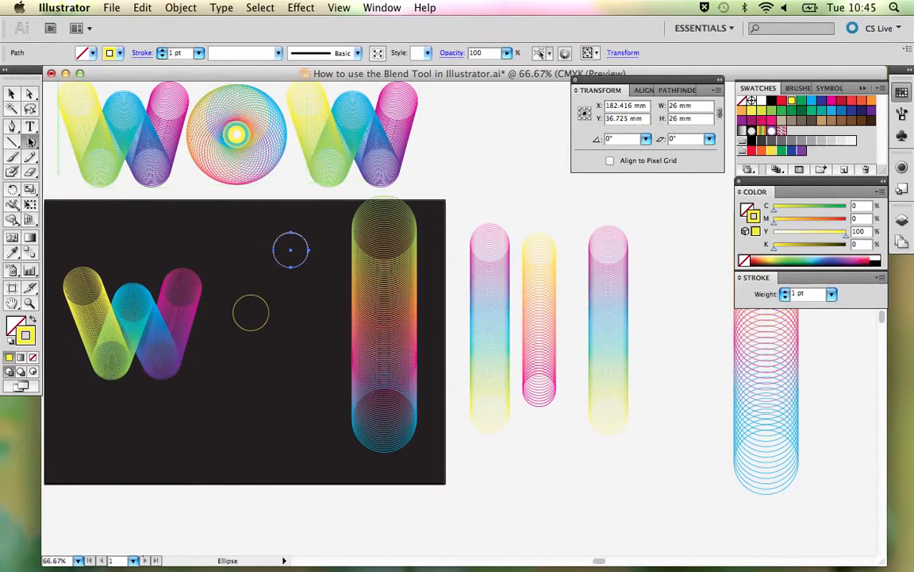
- Delete the old small yellow circle and move the new 26 mm circle near its place beside the W
{"action": "left_click", "coordinate": [11, 94]}
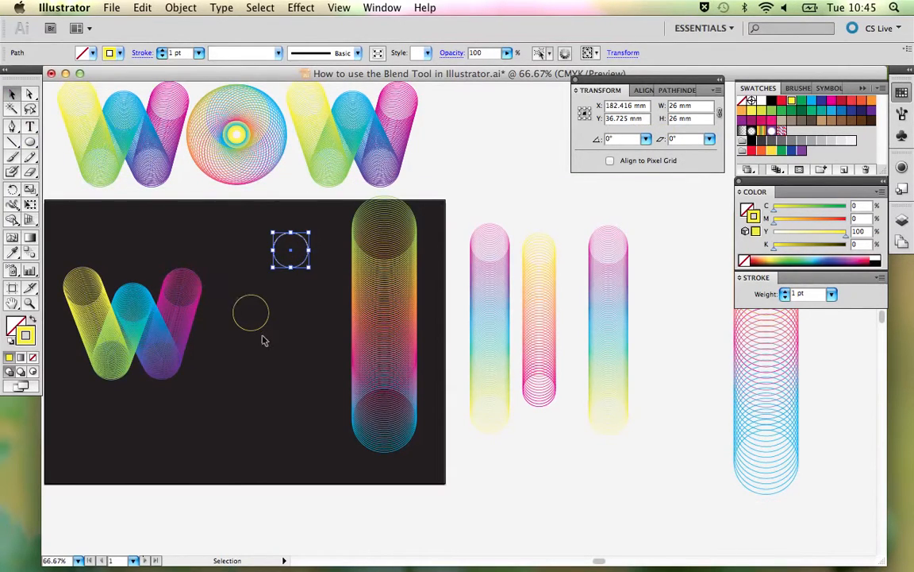
{"action": "left_click_drag", "start_coordinate": [264, 340], "coordinate": [260, 334]}
{"action": "key", "text": "Delete"}
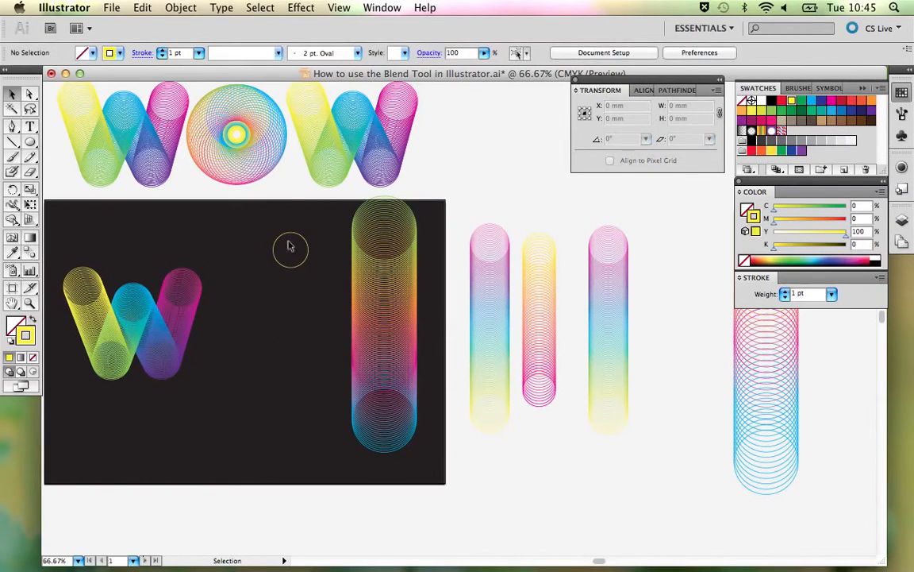
{"action": "left_click_drag", "start_coordinate": [285, 250], "coordinate": [258, 292]}
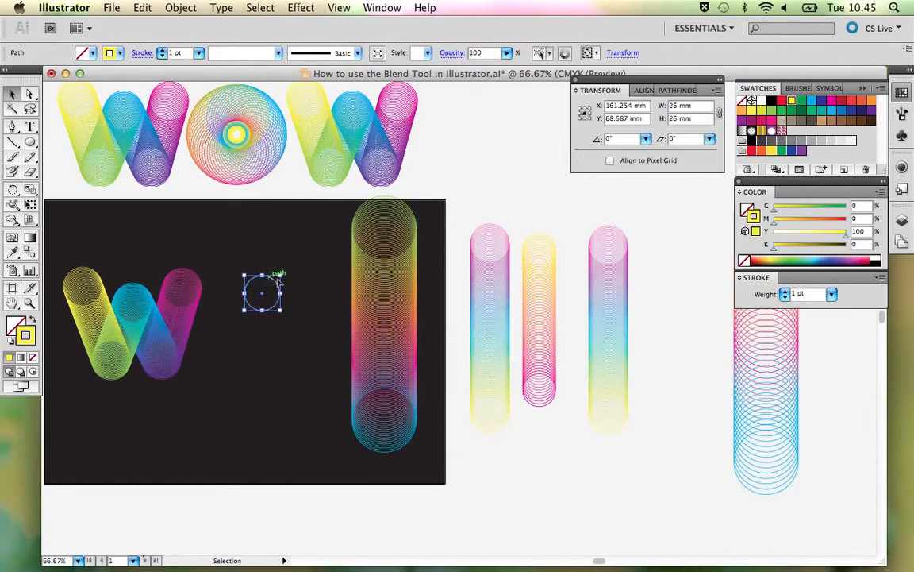
- Replace the column blend's spine with the 26 mm circle and shift the resulting O slightly down beside the W
{"action": "left_click", "coordinate": [380, 318], "text": "shift"}
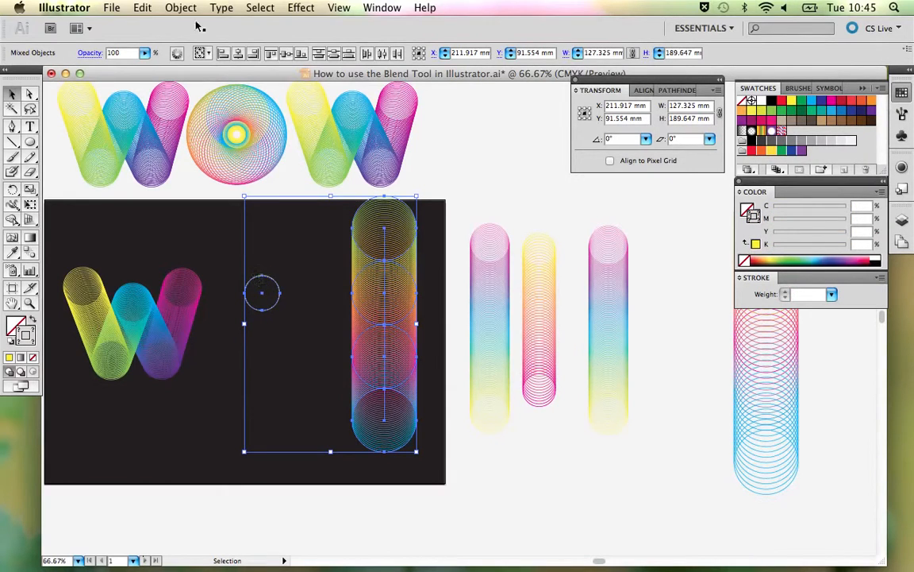
{"action": "left_click", "coordinate": [161, 8]}
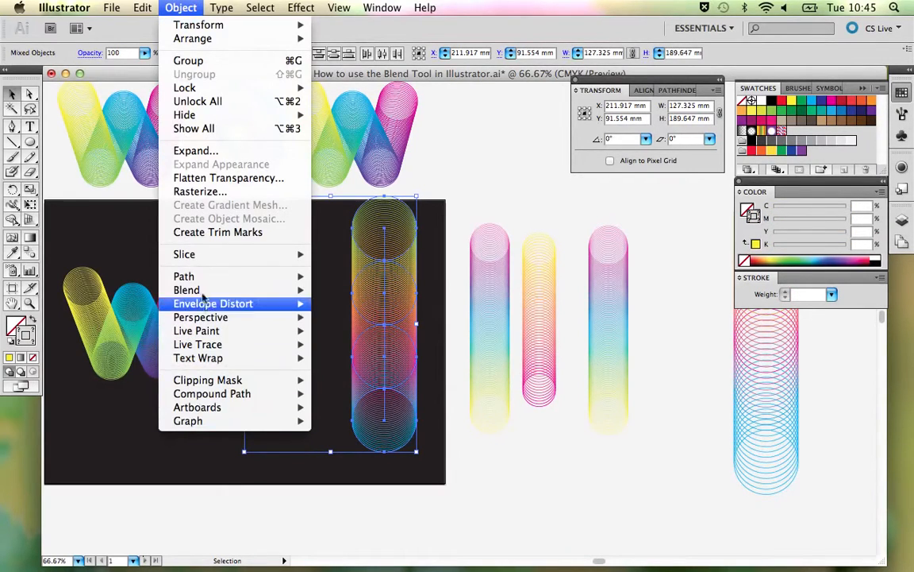
{"action": "mouse_move", "coordinate": [234, 290]}
{"action": "left_click", "coordinate": [359, 370]}
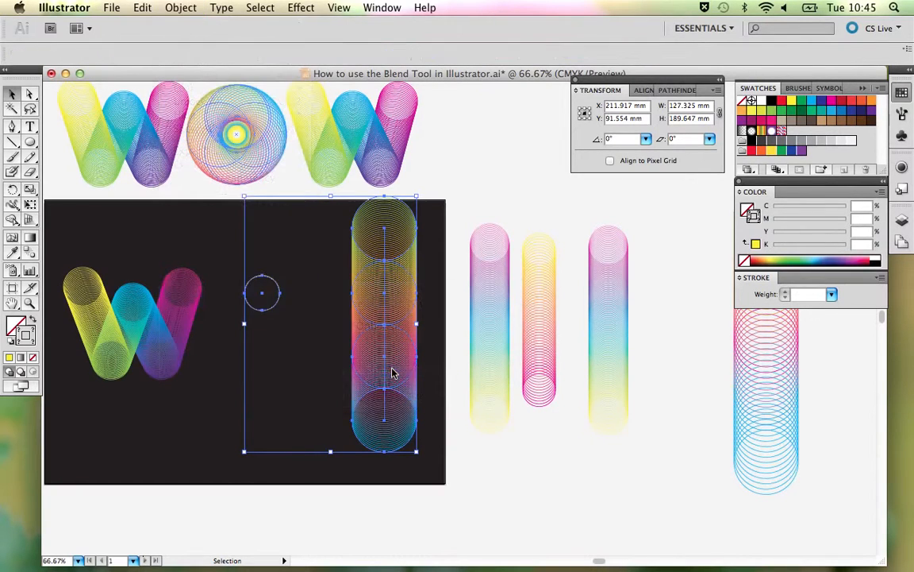
{"action": "left_click_drag", "start_coordinate": [286, 321], "coordinate": [300, 338]}
{"action": "left_click", "coordinate": [362, 335]}
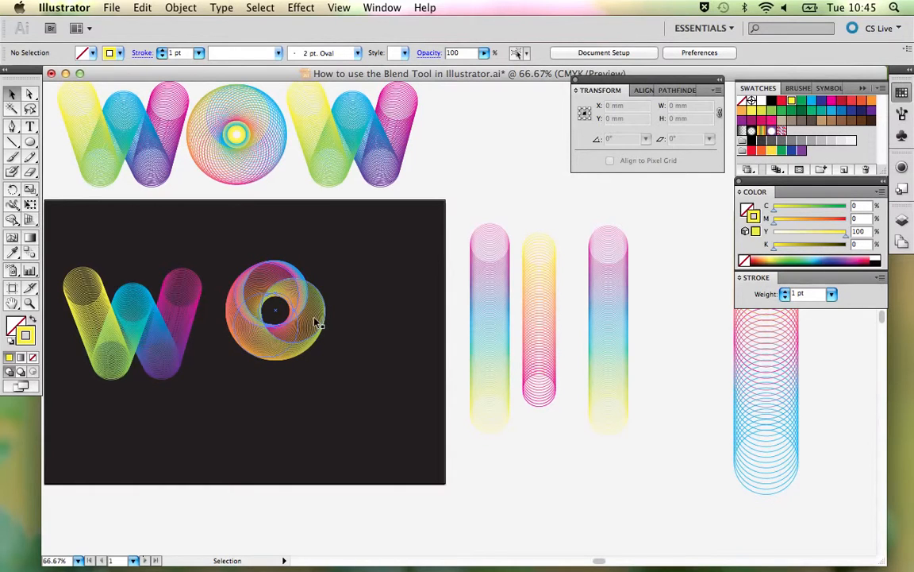
- Switch to outline view and select the small circular spine at the centre of the O blend
{"action": "key", "text": "a"}
{"action": "key", "text": "super+y"}
{"action": "key", "text": "z"}
{"action": "left_click_drag", "start_coordinate": [229, 262], "coordinate": [332, 357]}
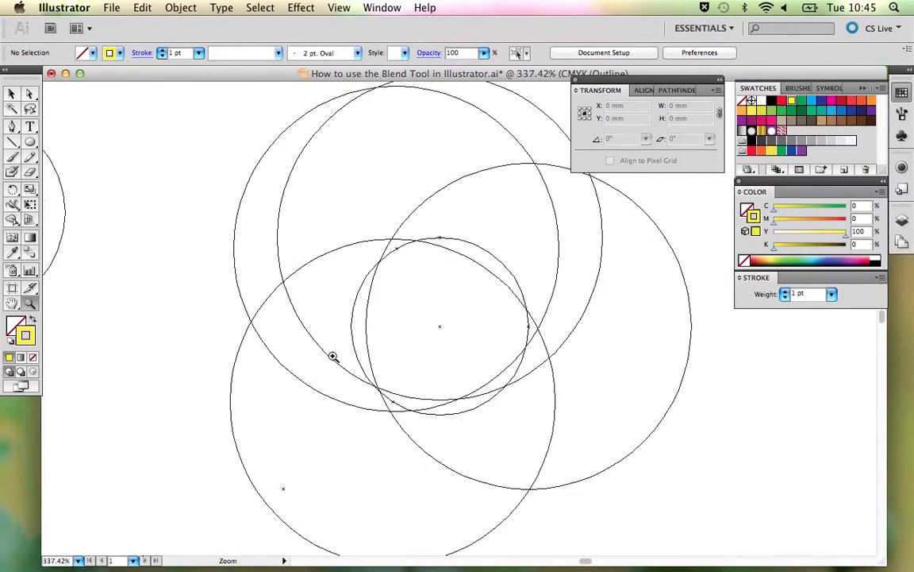
{"action": "key", "text": "space"}
{"action": "left_click_drag", "start_coordinate": [373, 322], "coordinate": [251, 302]}
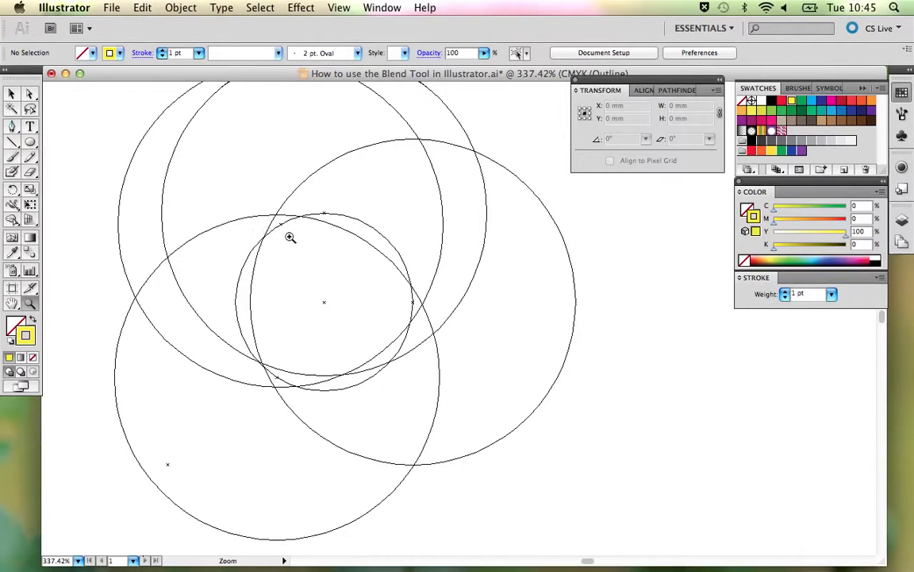
{"action": "key", "text": "a"}
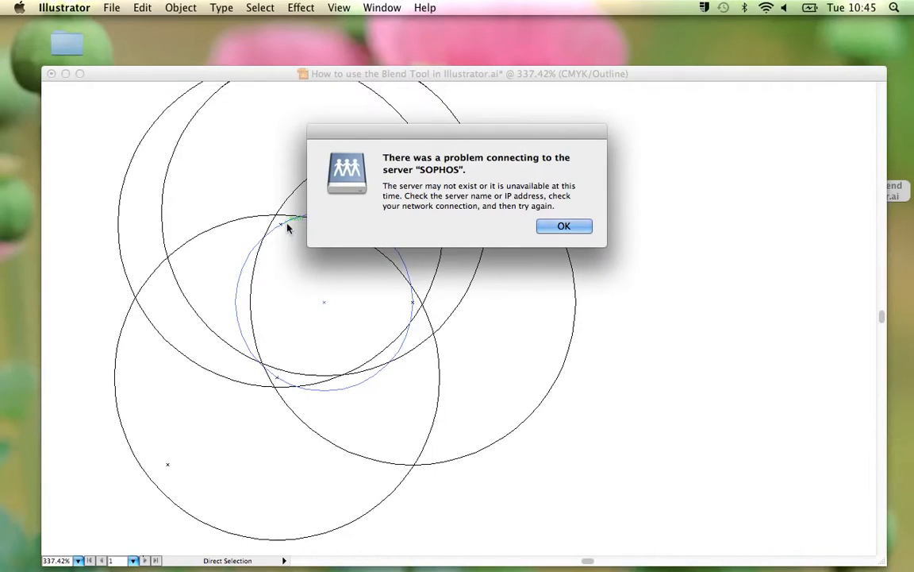
{"action": "left_click", "coordinate": [578, 229]}
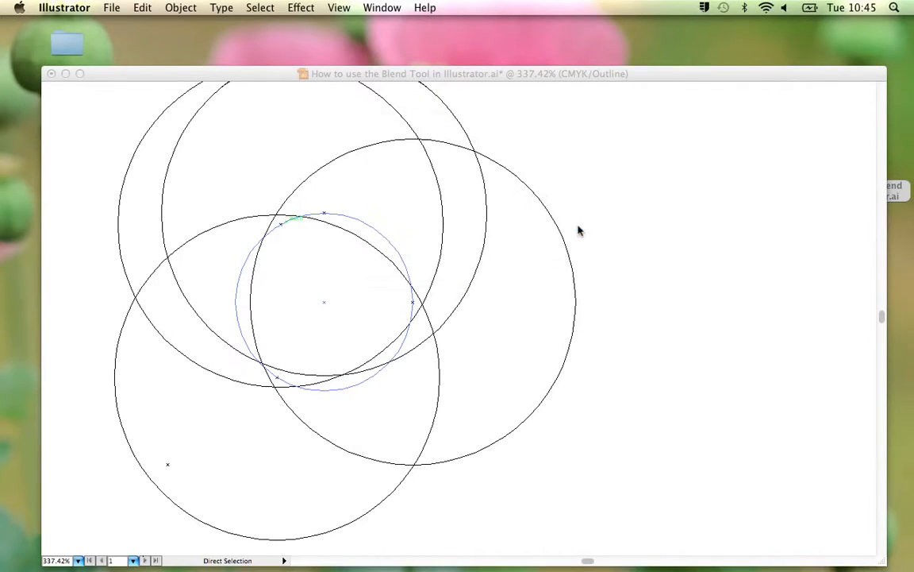
{"action": "left_click", "coordinate": [284, 228]}
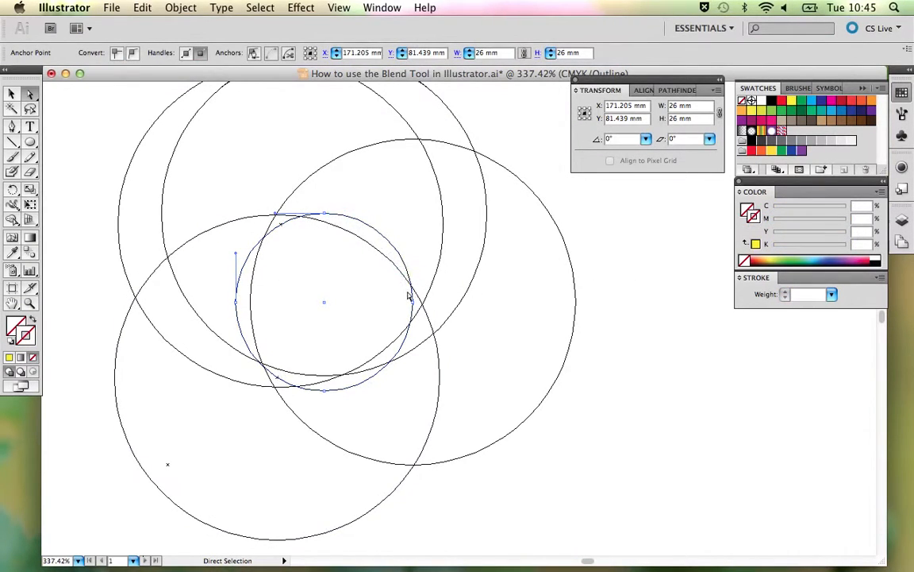
- Add a run of closely spaced anchor points along the upper-right arc of the O's spine with the Add Anchor Point tool
{"action": "left_click", "coordinate": [12, 141]}
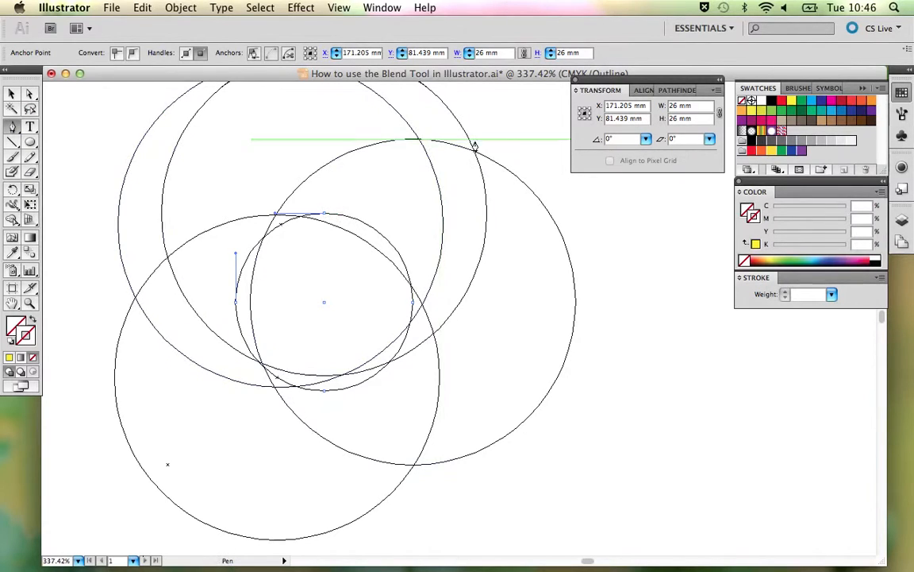
{"action": "left_click", "coordinate": [340, 216]}
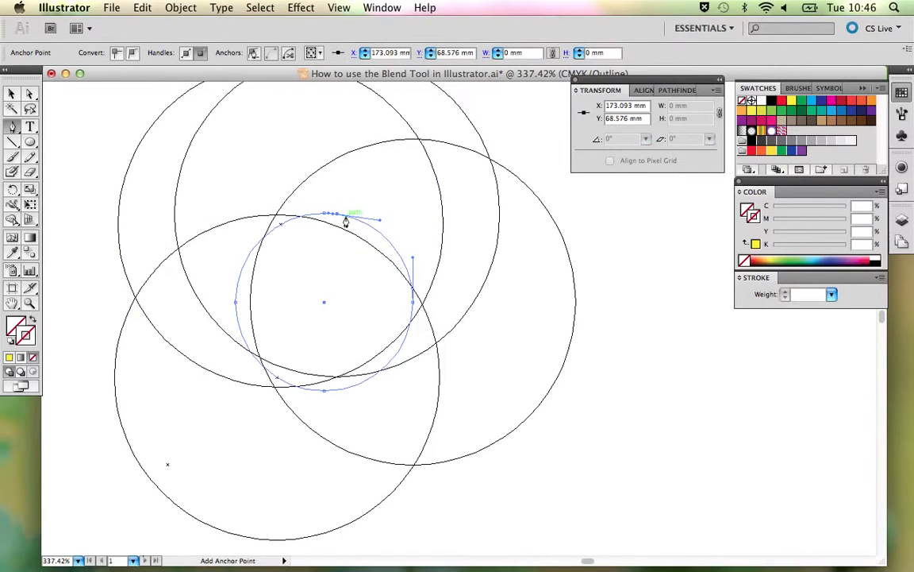
{"action": "left_click", "coordinate": [347, 217]}
{"action": "left_click", "coordinate": [355, 223]}
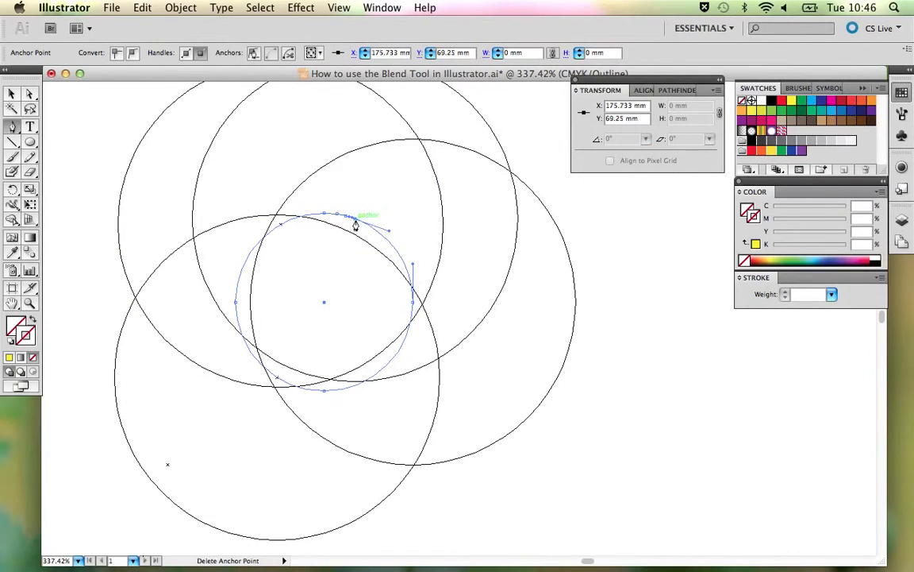
{"action": "left_click", "coordinate": [365, 230]}
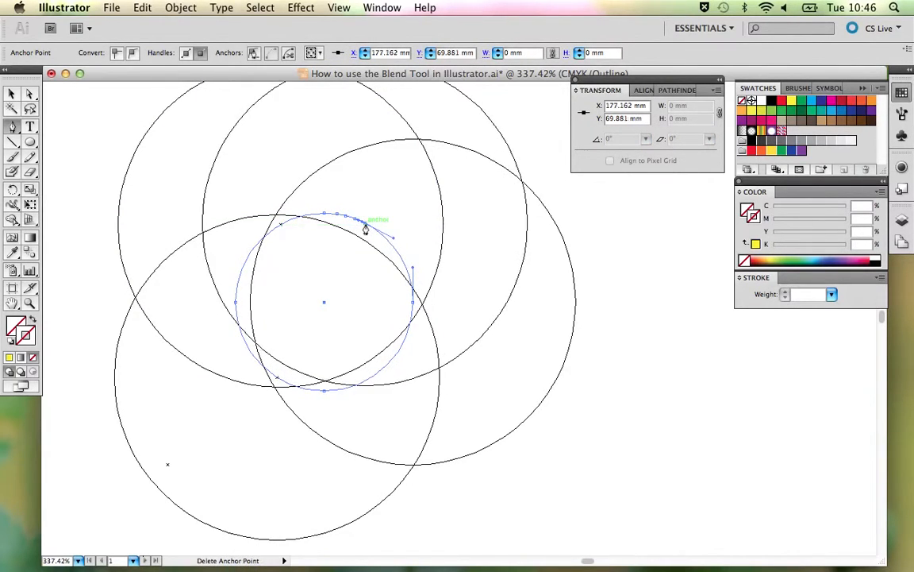
{"action": "left_click", "coordinate": [373, 230]}
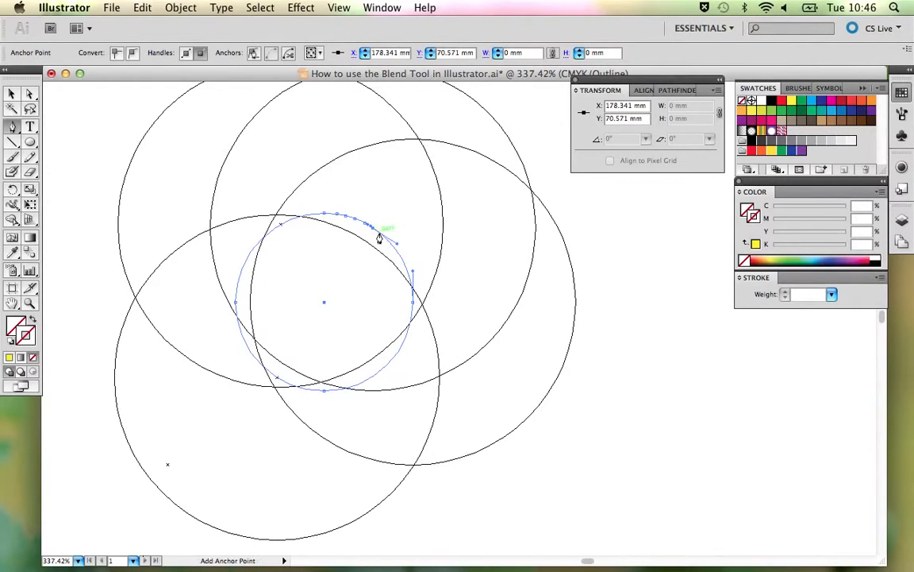
{"action": "left_click", "coordinate": [380, 238]}
{"action": "left_click", "coordinate": [385, 243]}
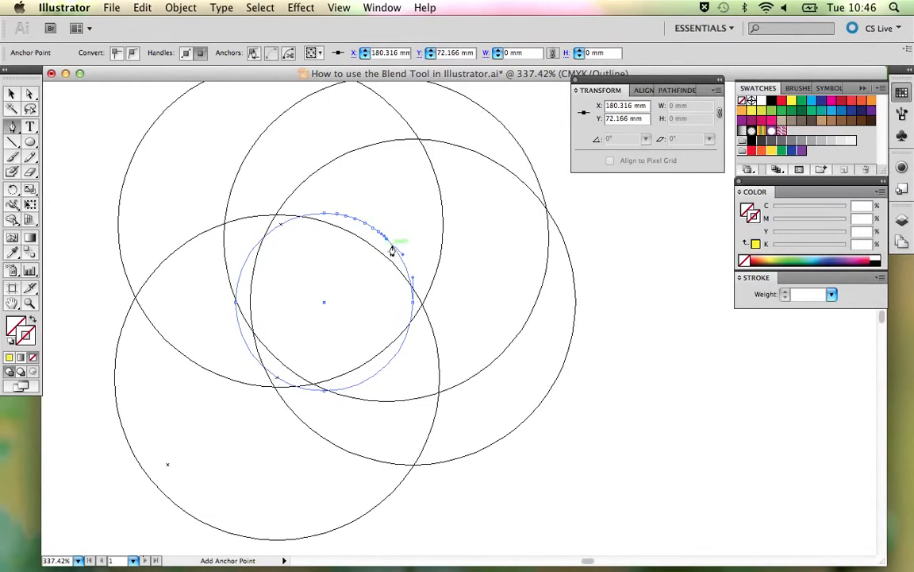
{"action": "left_click", "coordinate": [393, 250]}
{"action": "left_click", "coordinate": [398, 260]}
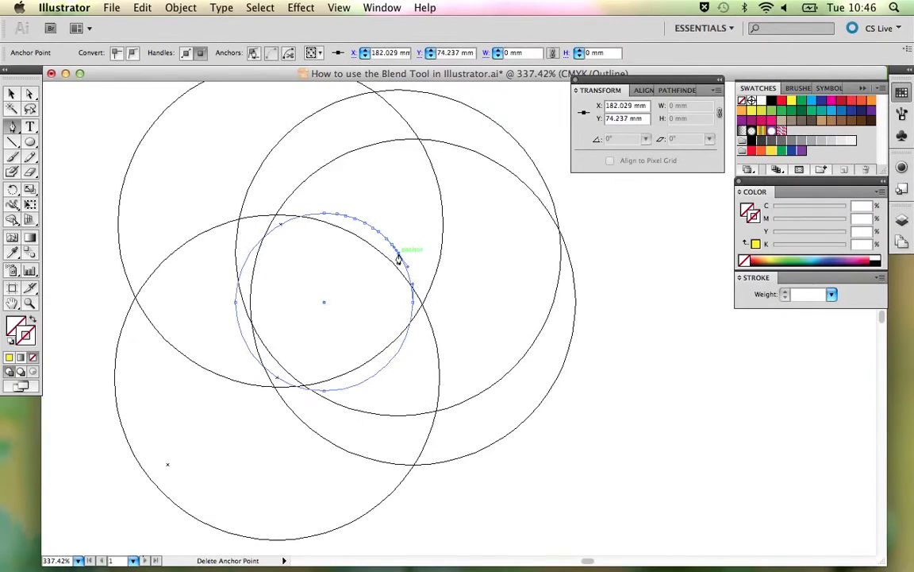
- Return to colour preview, extend the anchor points down the spine's right arc, and undo the stray pen point
{"action": "key", "text": "super+y"}
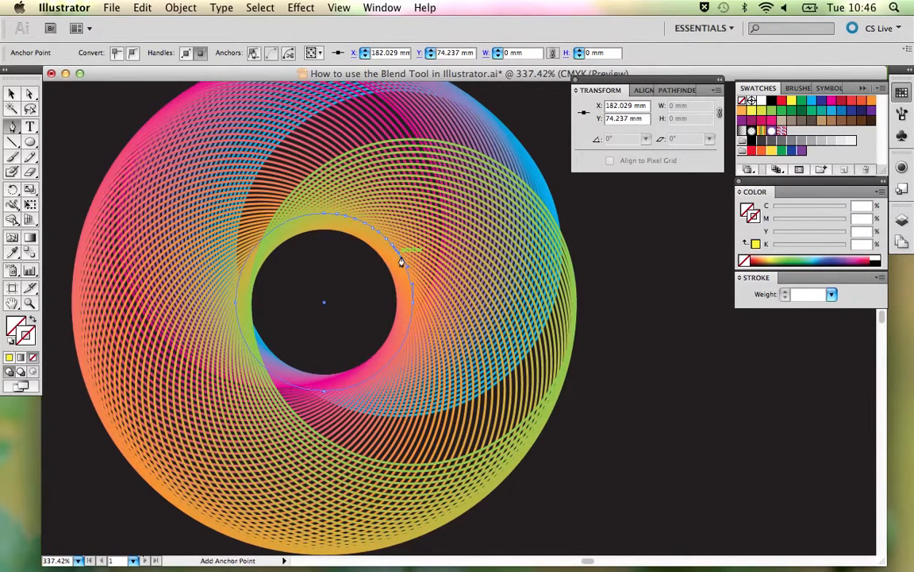
{"action": "left_click", "coordinate": [405, 270]}
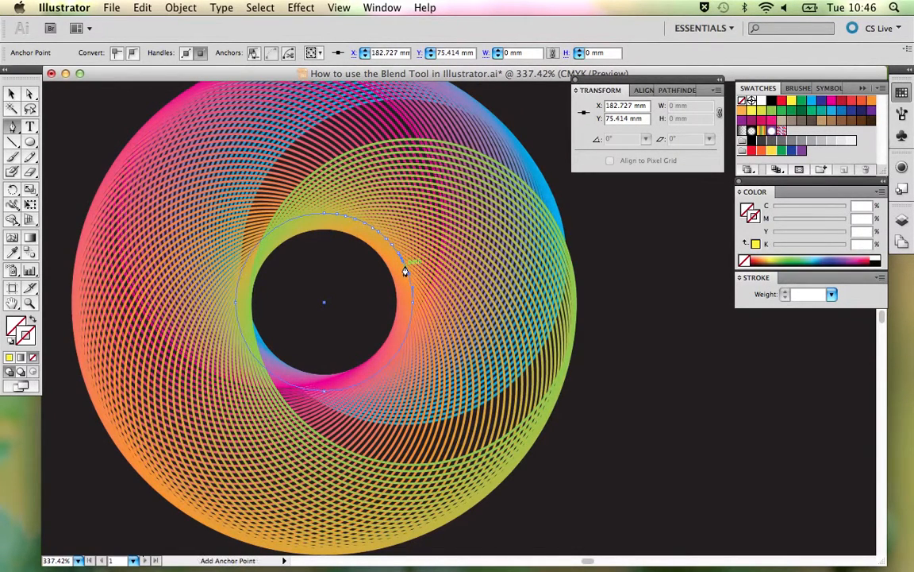
{"action": "left_click", "coordinate": [405, 270]}
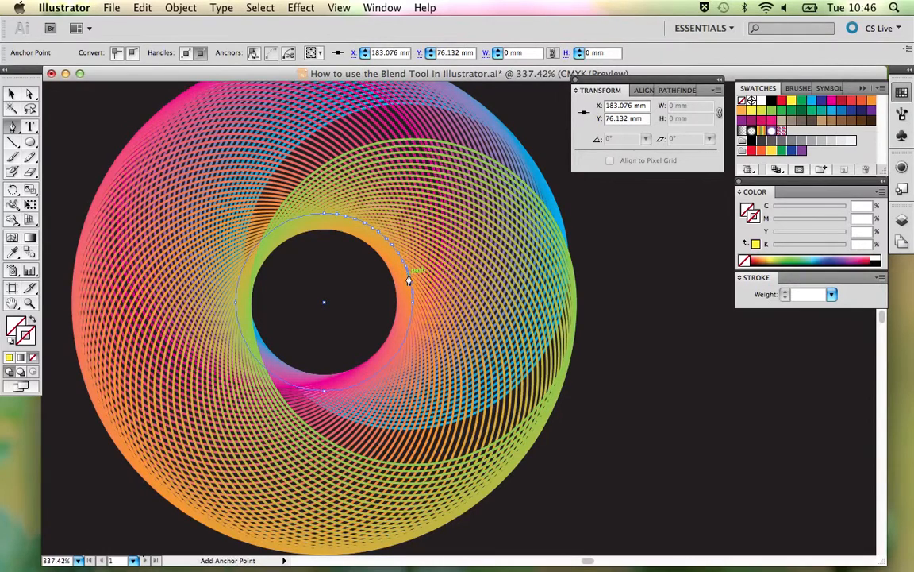
{"action": "left_click", "coordinate": [409, 279]}
{"action": "left_click", "coordinate": [411, 282]}
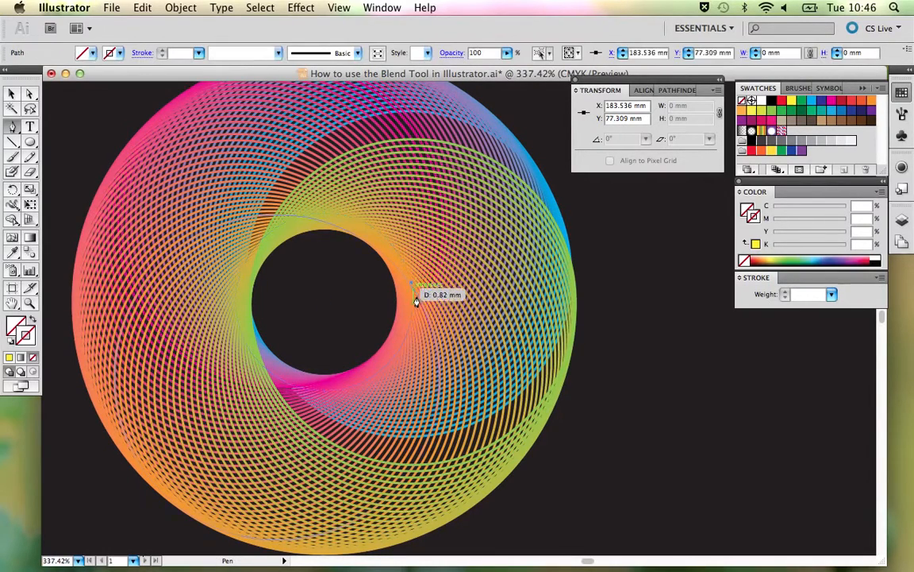
{"action": "key", "text": "super+z"}
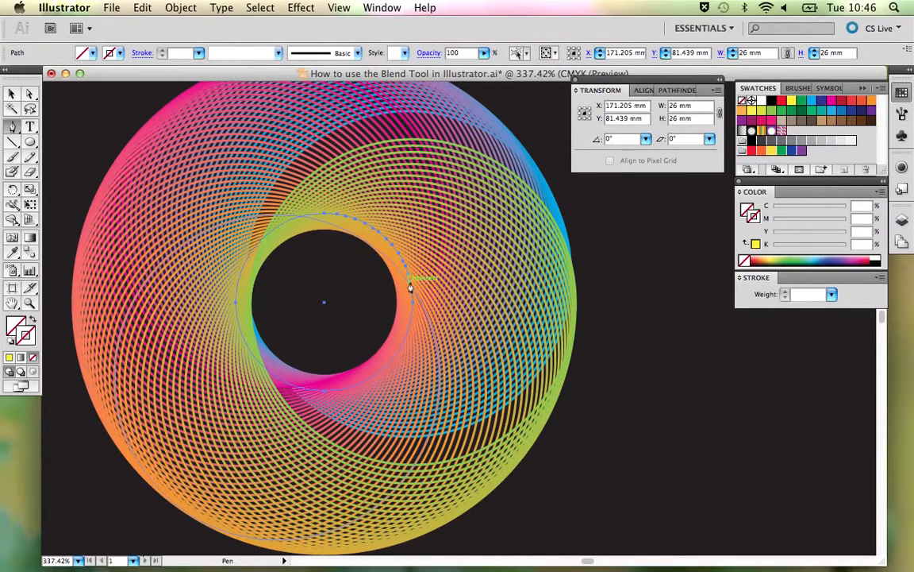
- Add one more anchor point just above the spine's rightmost point in outline view, return to colour preview, and deselect the ring
{"action": "key", "text": "super+y"}
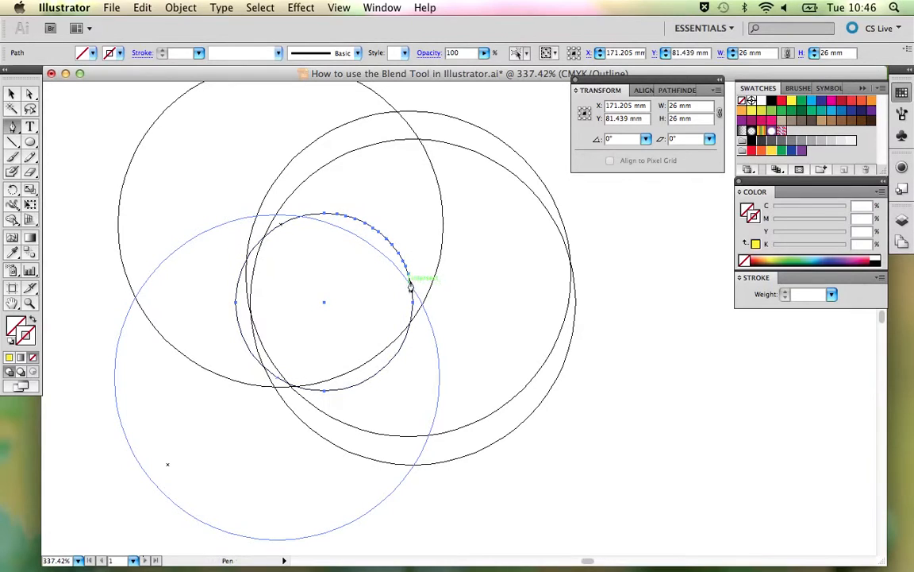
{"action": "left_click", "coordinate": [411, 292]}
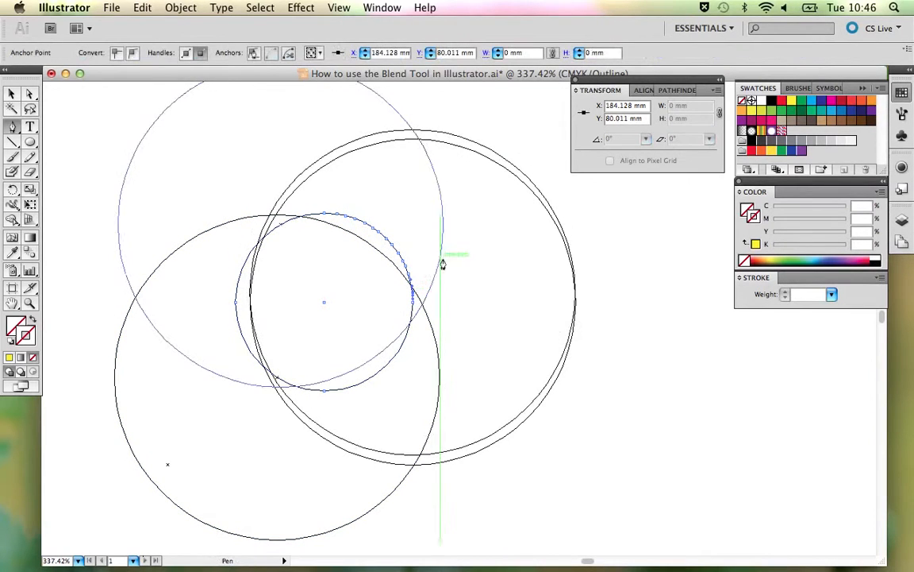
{"action": "key", "text": "super+y"}
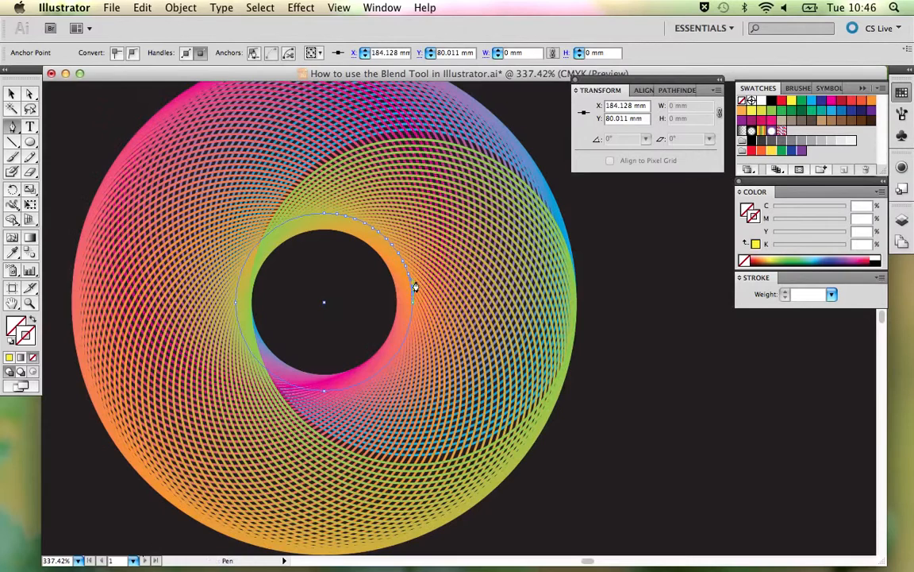
{"action": "key", "text": "super+minus"}
{"action": "key", "text": "super+minus"}
{"action": "key", "text": "super+minus"}
{"action": "key", "text": "super+minus"}
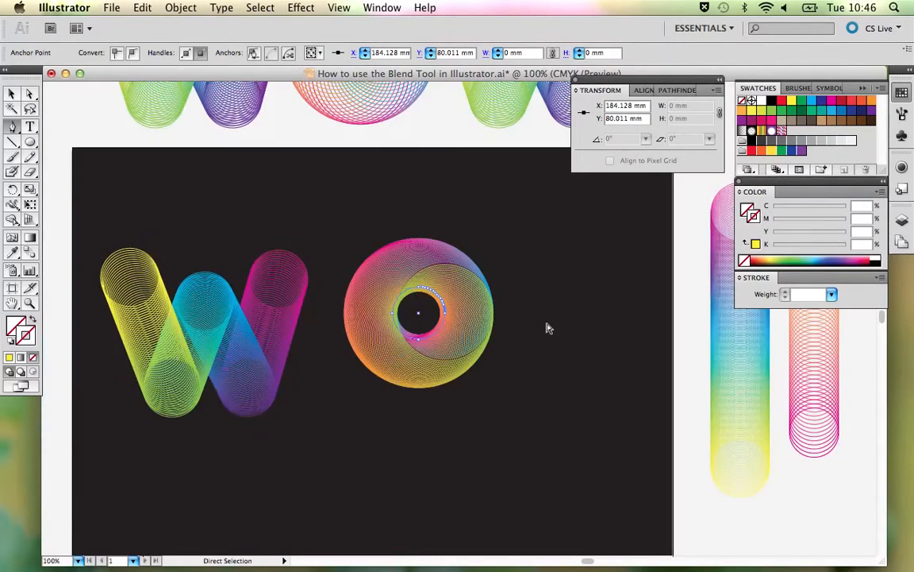
{"action": "key", "text": "super+minus"}
{"action": "left_click", "coordinate": [546, 328], "text": "super"}
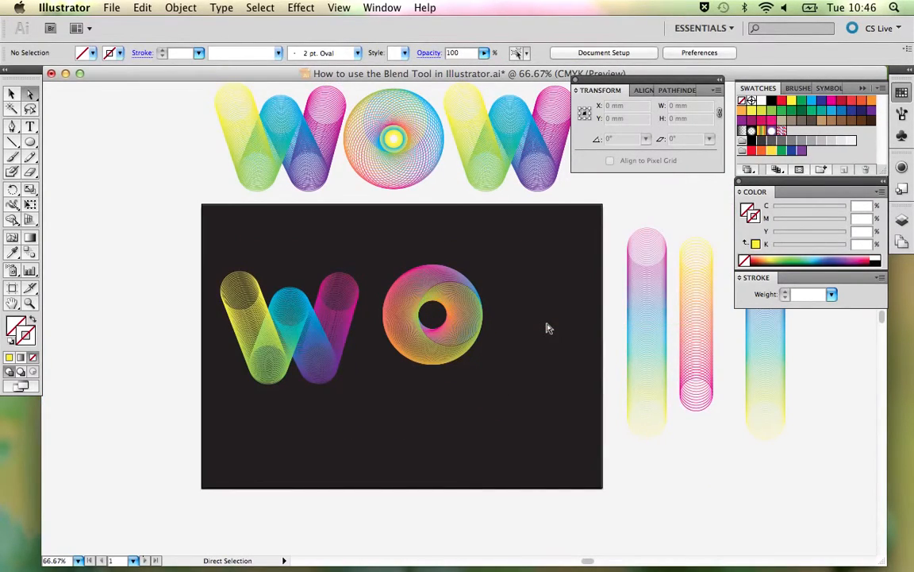
- Move the new O down beside the W and place a copy of the reference O above and to its right on the artboard
{"action": "key", "text": "v"}
{"action": "left_click_drag", "start_coordinate": [478, 329], "coordinate": [459, 386]}
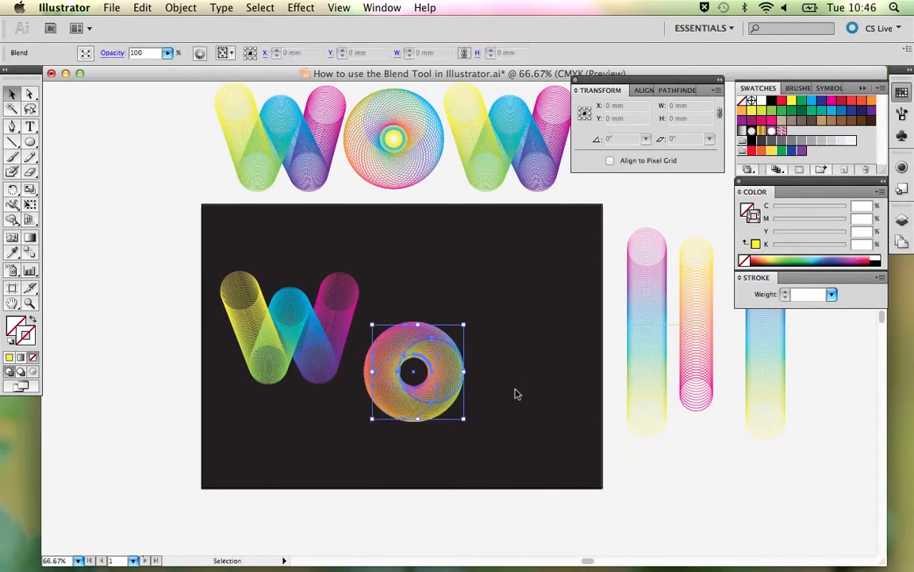
{"action": "left_click", "coordinate": [408, 136]}
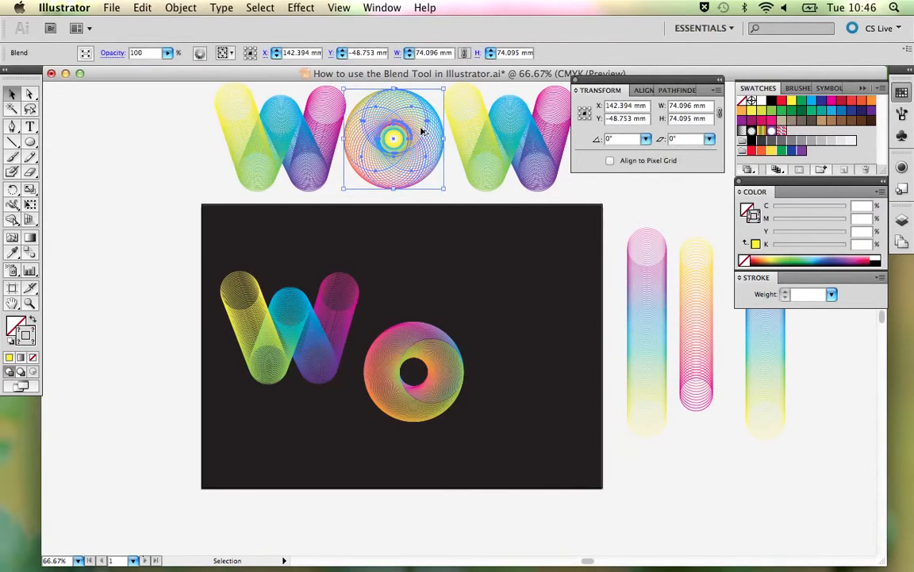
{"action": "left_click_drag", "start_coordinate": [422, 130], "coordinate": [522, 276]}
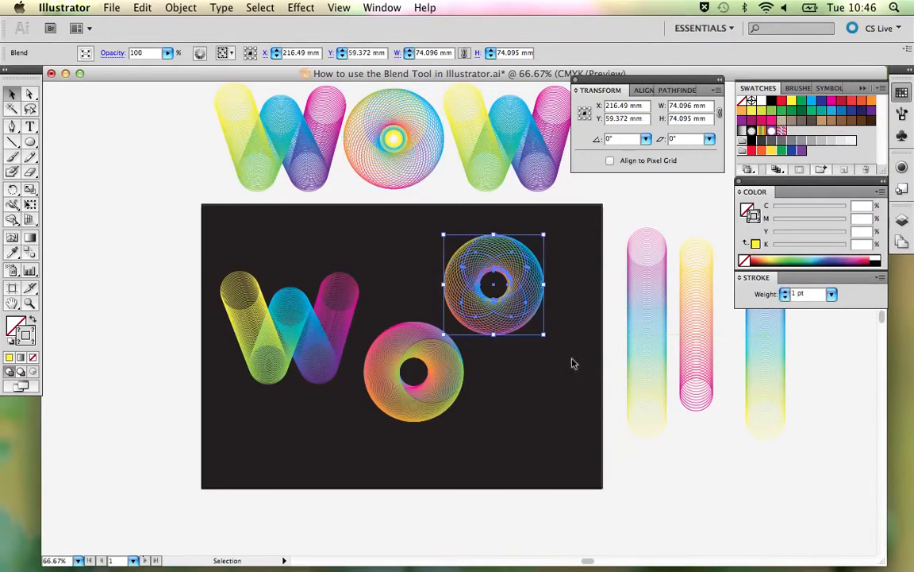
{"action": "left_click", "coordinate": [573, 365]}
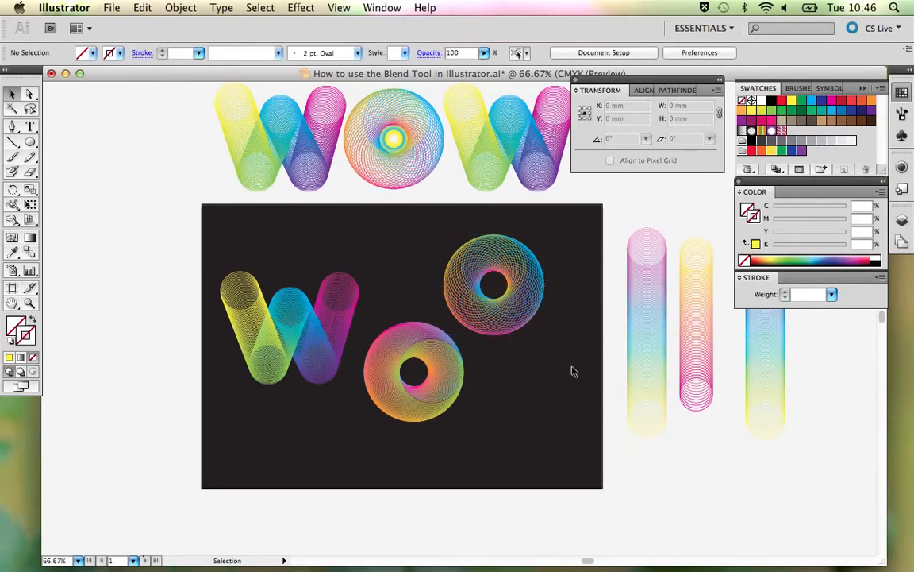
- Set the lower O's blend to 18 specified steps after trying 20, and deselect it
{"action": "left_click", "coordinate": [459, 375]}
{"action": "left_click", "coordinate": [500, 391]}
{"action": "key", "text": "a"}
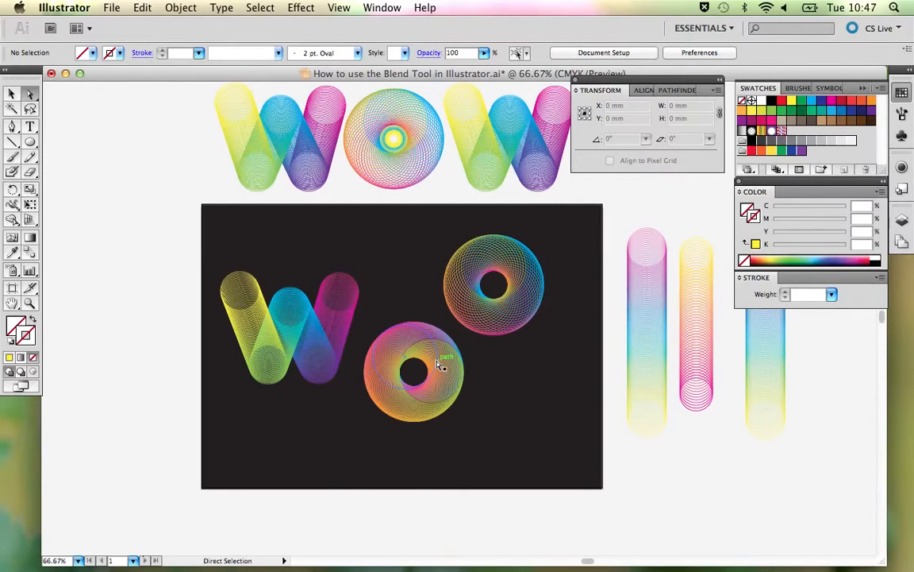
{"action": "key", "text": "v"}
{"action": "left_click", "coordinate": [437, 364]}
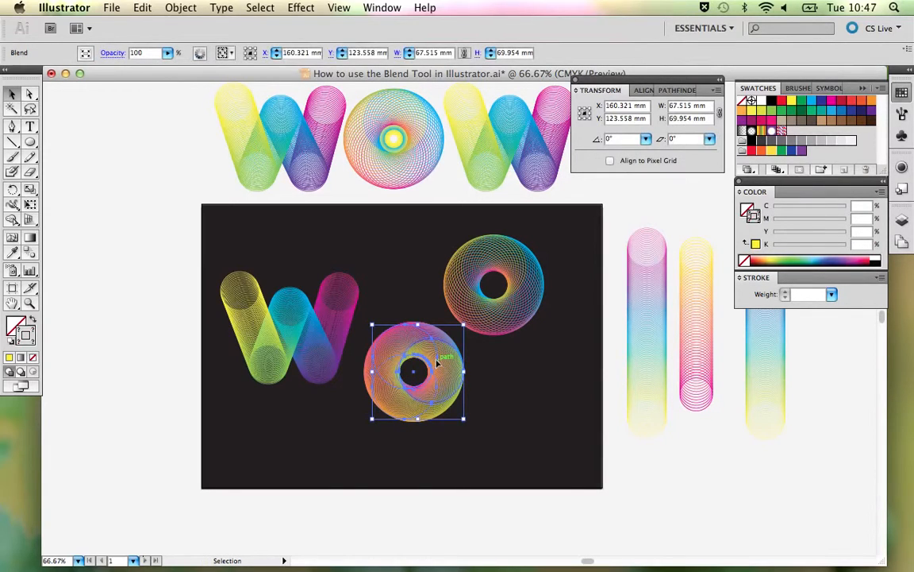
{"action": "double_click", "coordinate": [28, 254]}
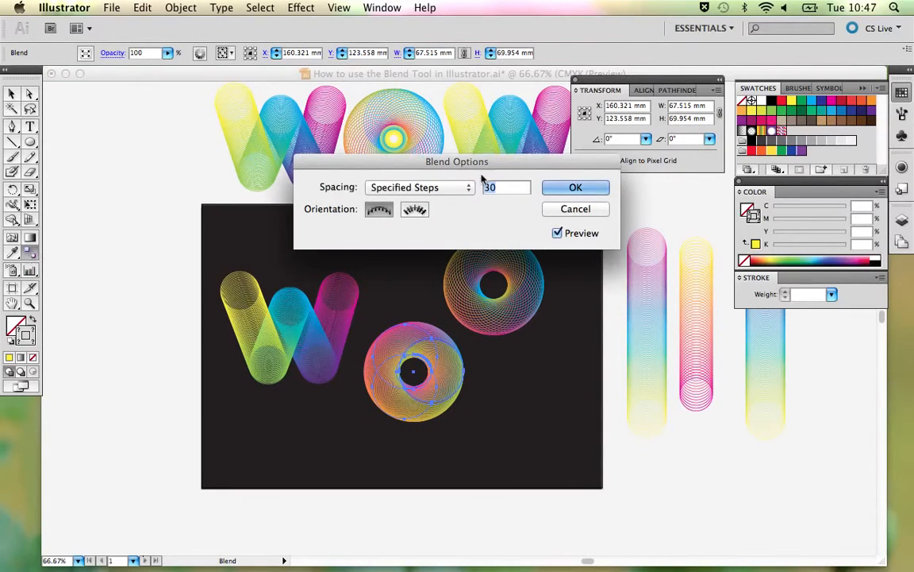
{"action": "type", "text": "20"}
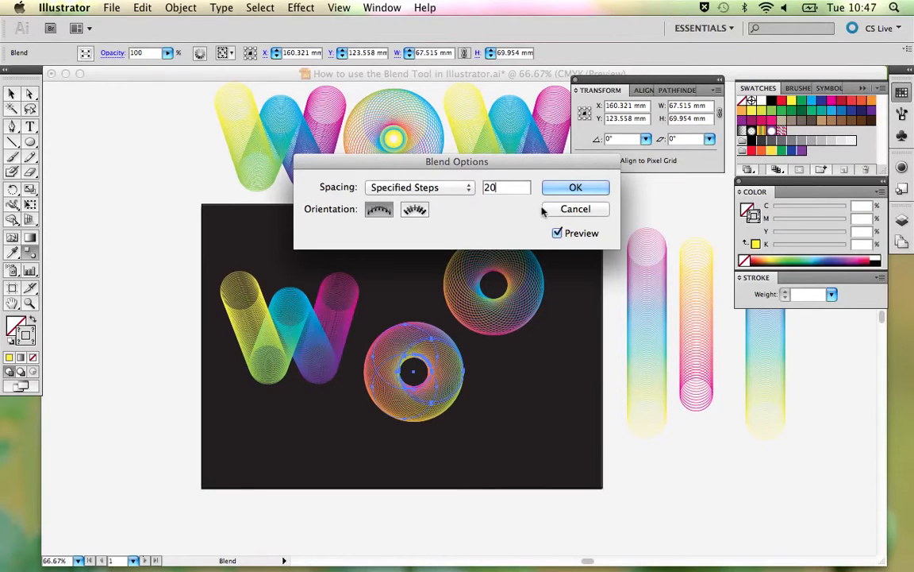
{"action": "double_click", "coordinate": [494, 188]}
{"action": "type", "text": "18"}
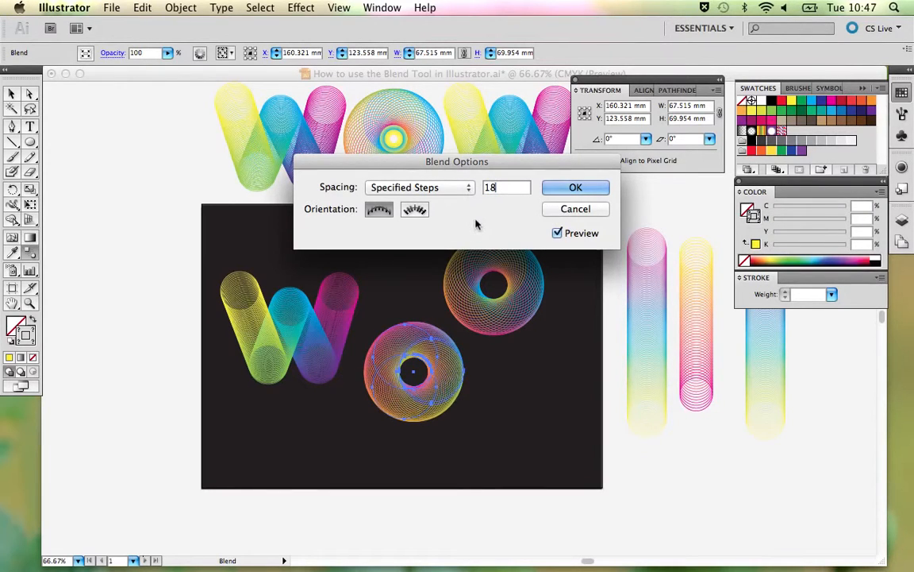
{"action": "left_click", "coordinate": [561, 188]}
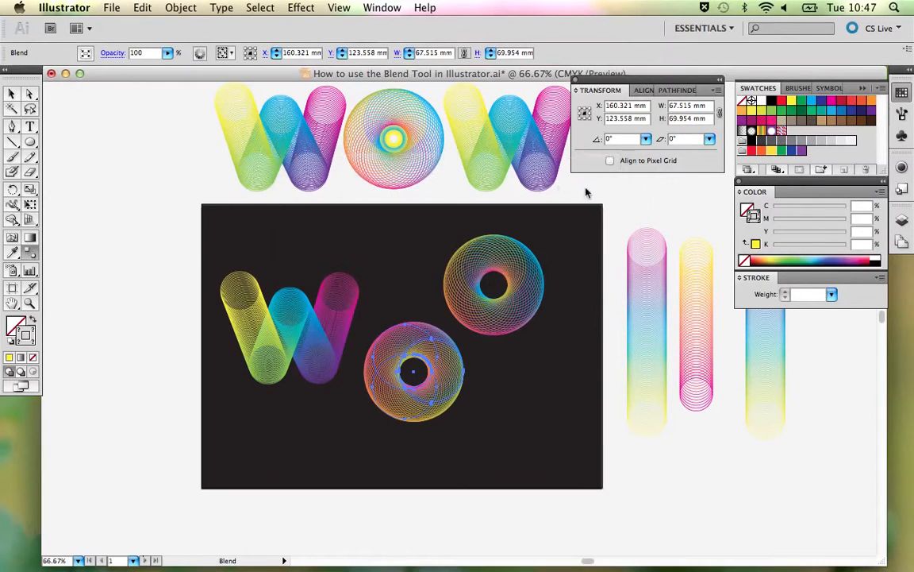
{"action": "left_click", "coordinate": [831, 295]}
{"action": "left_click", "coordinate": [813, 294]}
{"action": "key", "text": "v"}
{"action": "left_click", "coordinate": [519, 356]}
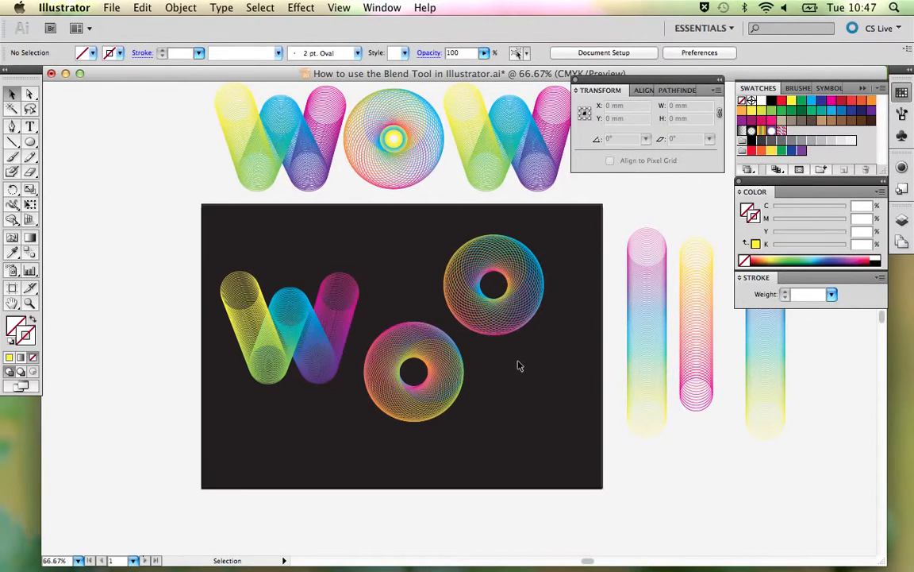
- Set the lower O's blend spacing to 15 specified steps and deselect it
{"action": "left_click", "coordinate": [450, 364]}
{"action": "left_click", "coordinate": [29, 252]}
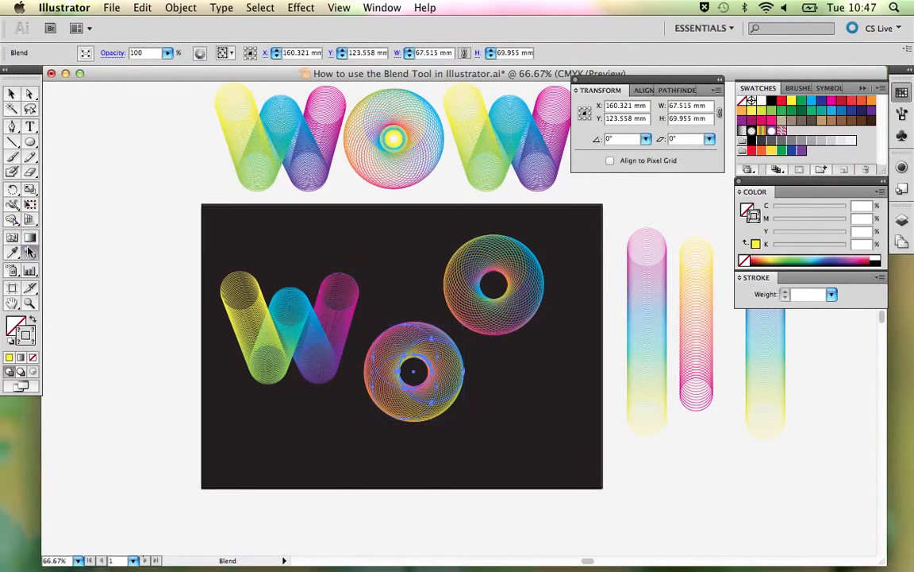
{"action": "double_click", "coordinate": [29, 252]}
{"action": "type", "text": "15"}
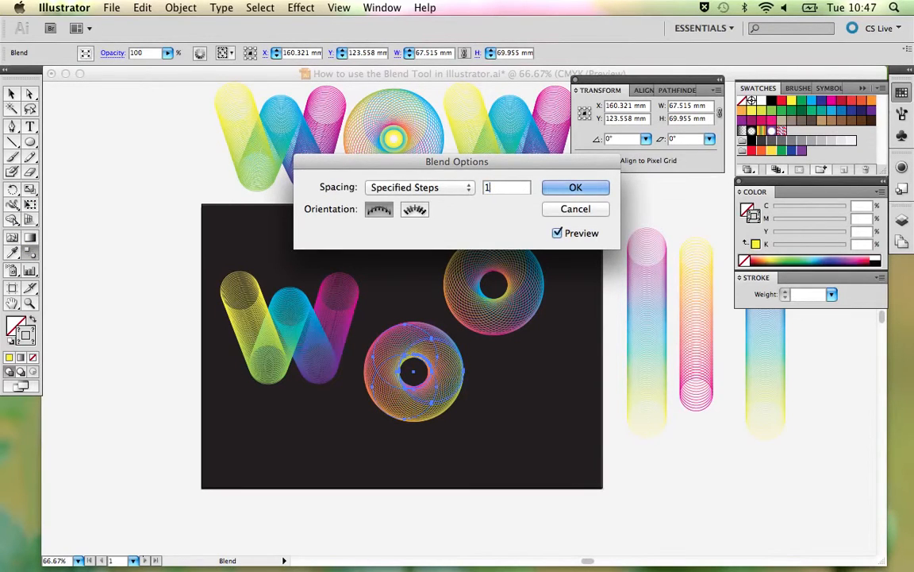
{"action": "left_click", "coordinate": [572, 187]}
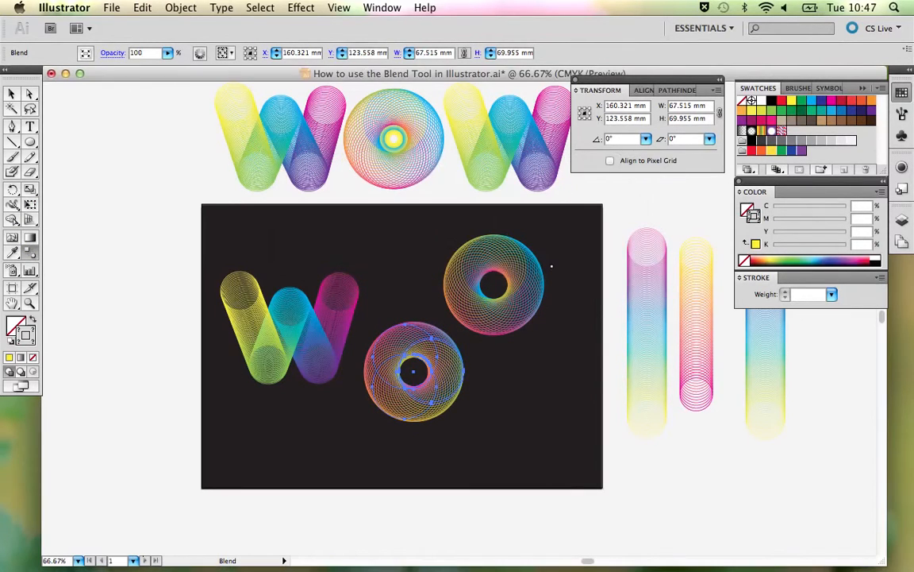
{"action": "key", "text": "v"}
{"action": "left_click", "coordinate": [551, 265]}
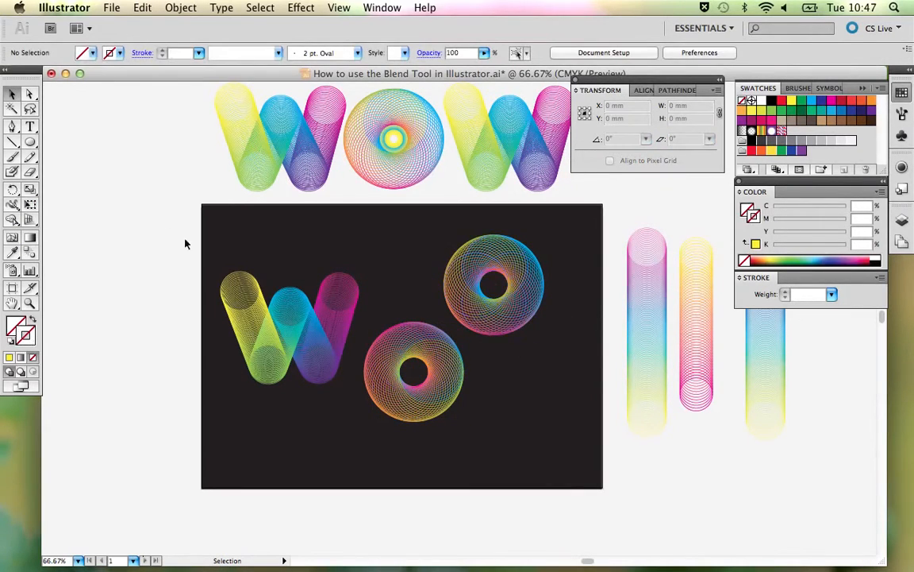
- Recolour the stroke of the lower O's upper-left key circle to light green (C 50, Y 100) after trying CMYK Cyan
{"action": "left_click", "coordinate": [30, 94]}
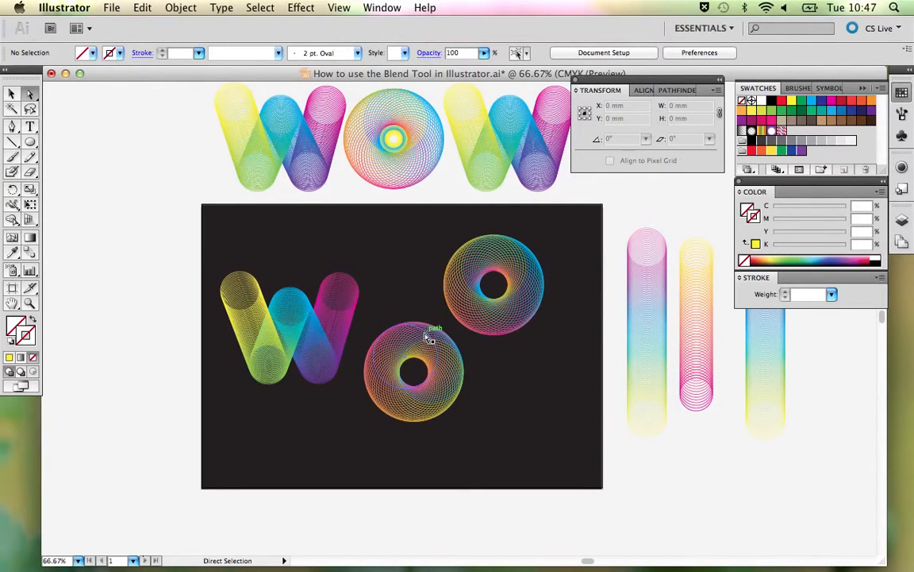
{"action": "left_click", "coordinate": [335, 7]}
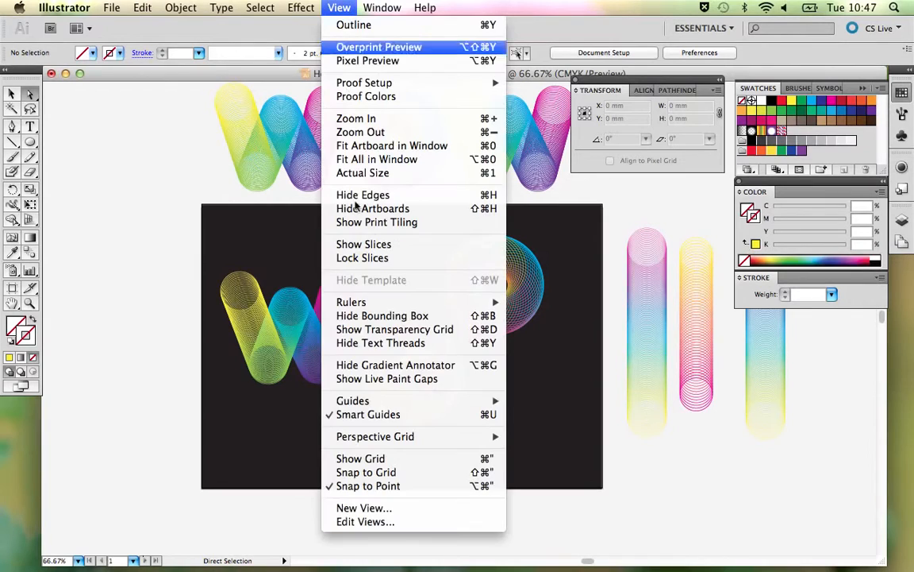
{"action": "left_click", "coordinate": [545, 385]}
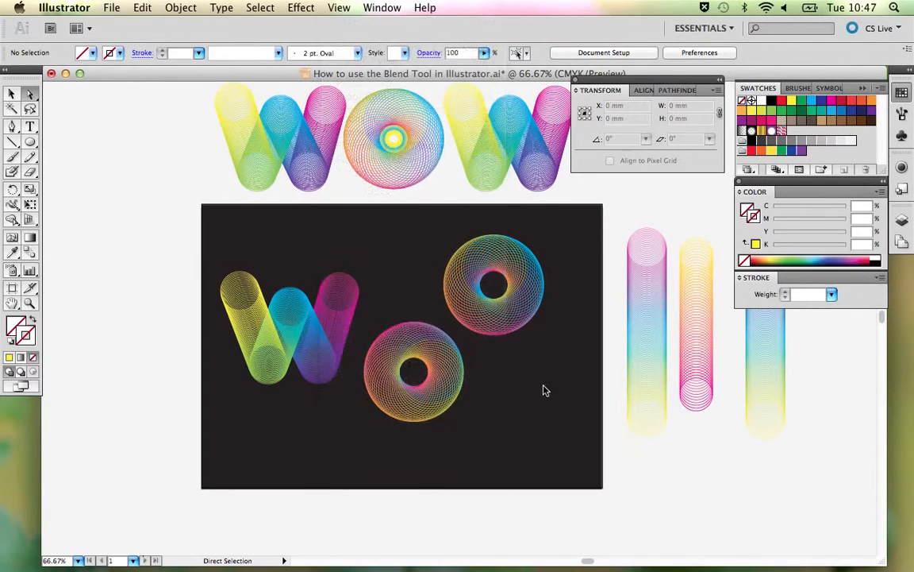
{"action": "left_click", "coordinate": [412, 330]}
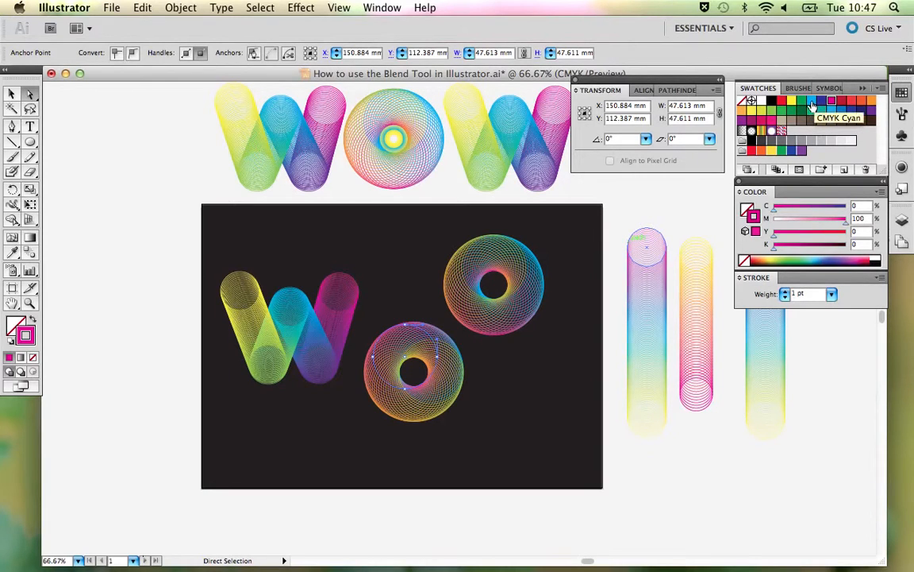
{"action": "left_click", "coordinate": [811, 104]}
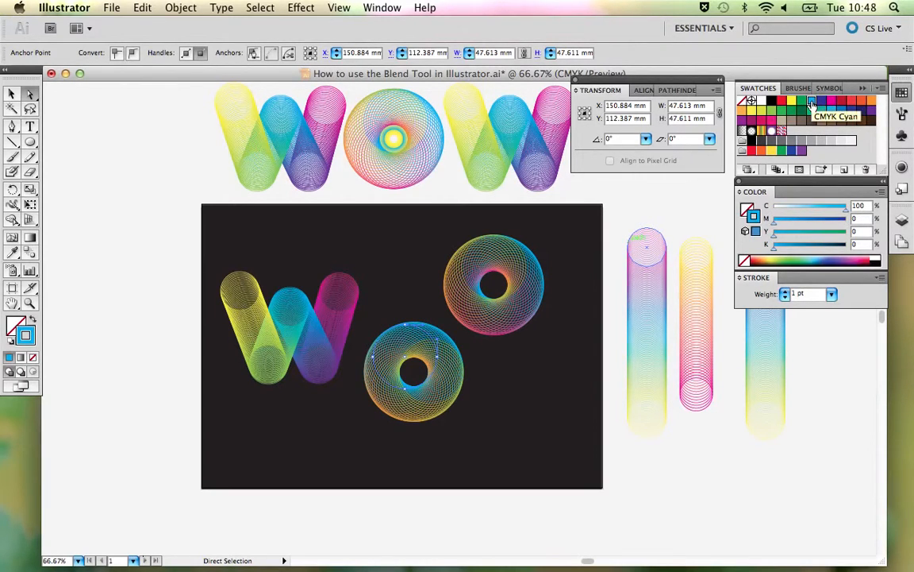
{"action": "left_click", "coordinate": [771, 108]}
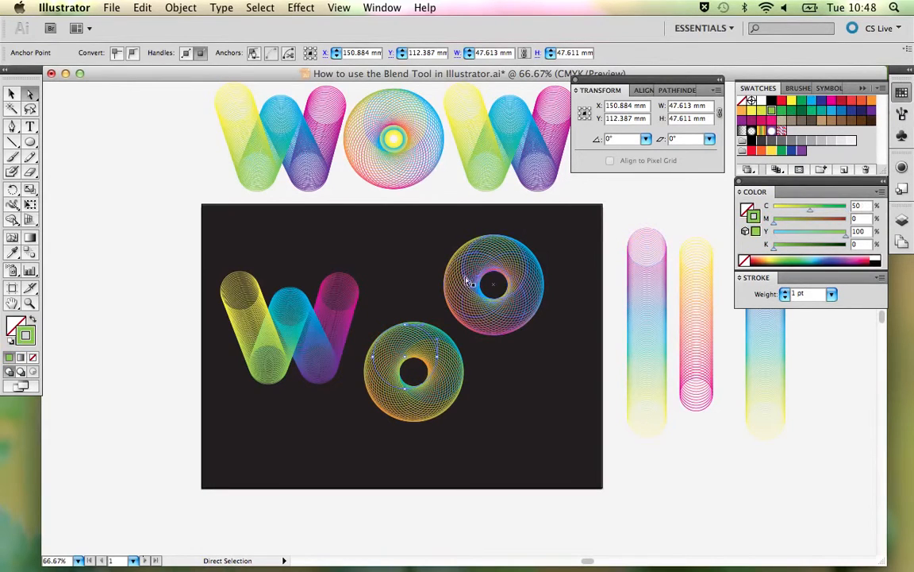
- Recolour the lower O's right key circle with a CMYK Cyan stroke and its lower-left key circle with a magenta stroke, and deselect
{"action": "left_click", "coordinate": [444, 342]}
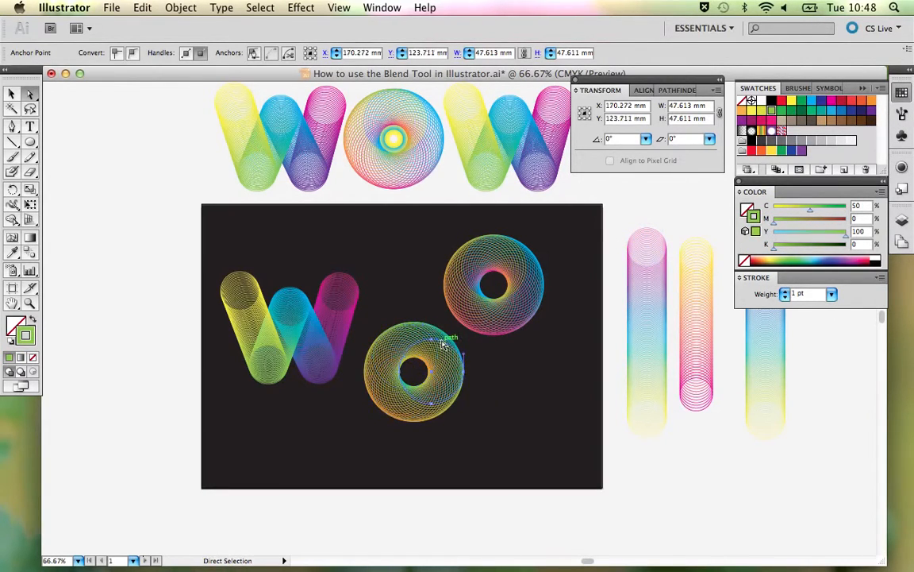
{"action": "left_click", "coordinate": [810, 102]}
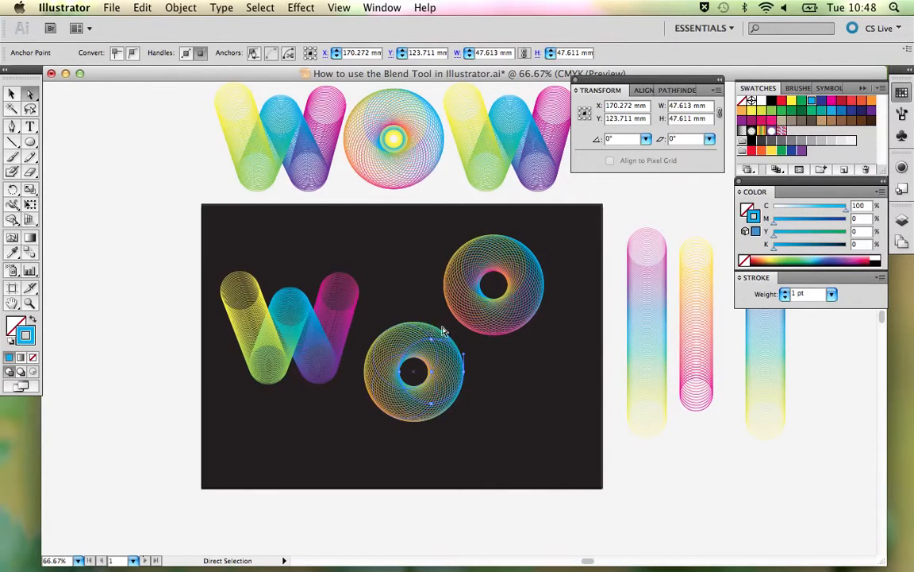
{"action": "left_click", "coordinate": [399, 422]}
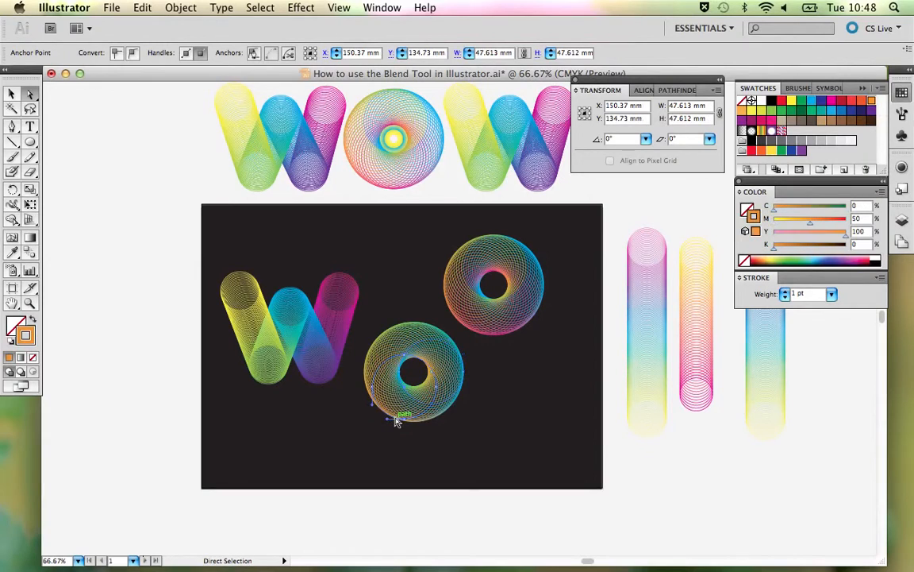
{"action": "left_click", "coordinate": [833, 104]}
{"action": "left_click", "coordinate": [511, 414]}
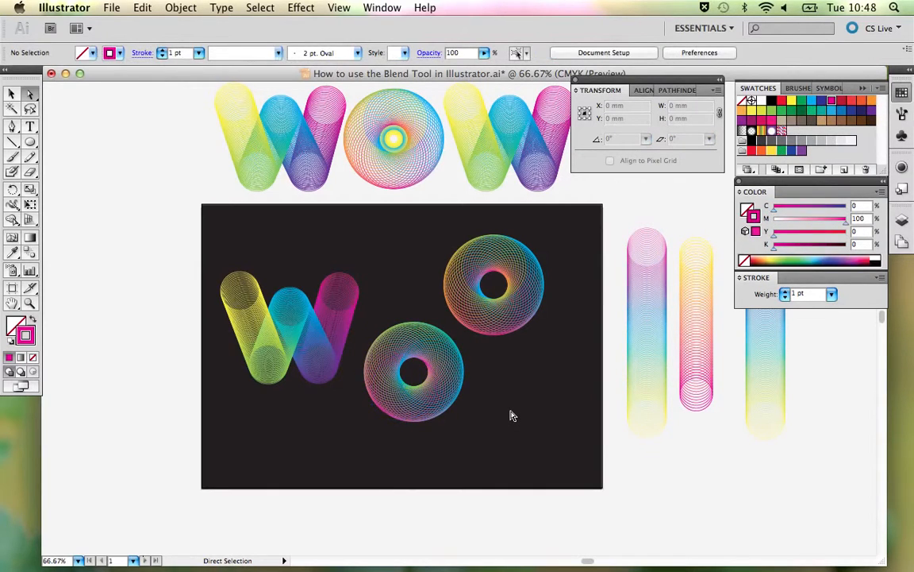
- Pick the circle overlapping the lower O's right key circle in outline view, try a yellow stroke on it in preview, and undo the colour
{"action": "left_click", "coordinate": [446, 351]}
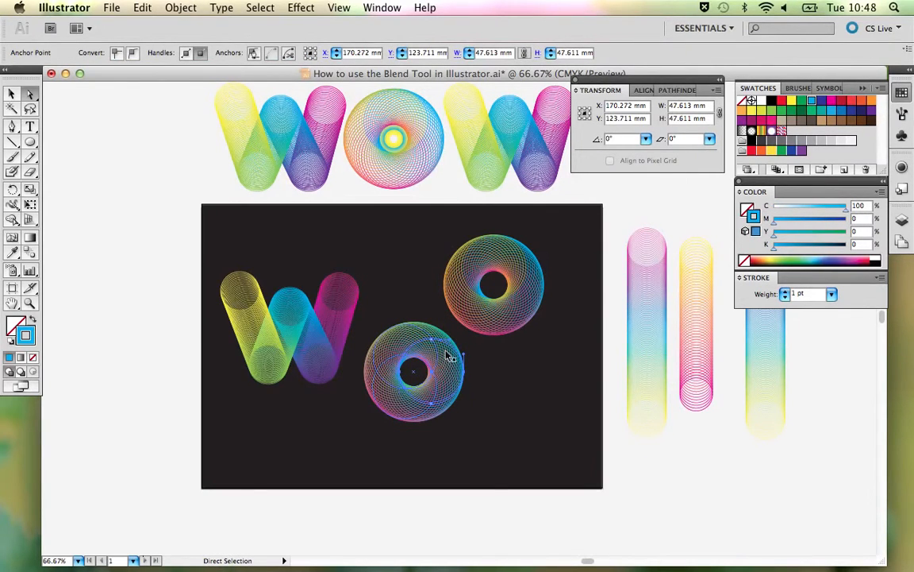
{"action": "key", "text": "super+y"}
{"action": "left_click_drag", "start_coordinate": [426, 347], "coordinate": [423, 345]}
{"action": "key", "text": "super+y"}
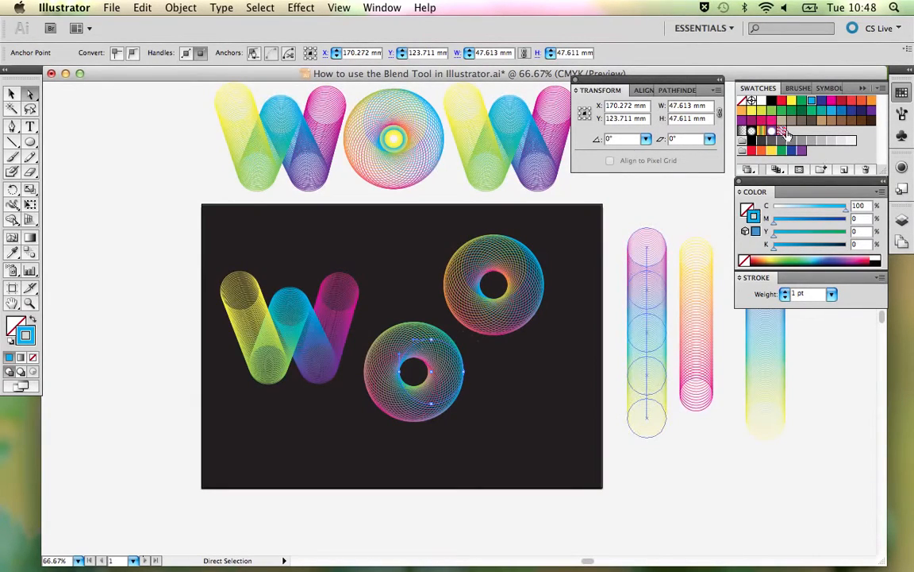
{"action": "left_click", "coordinate": [792, 103]}
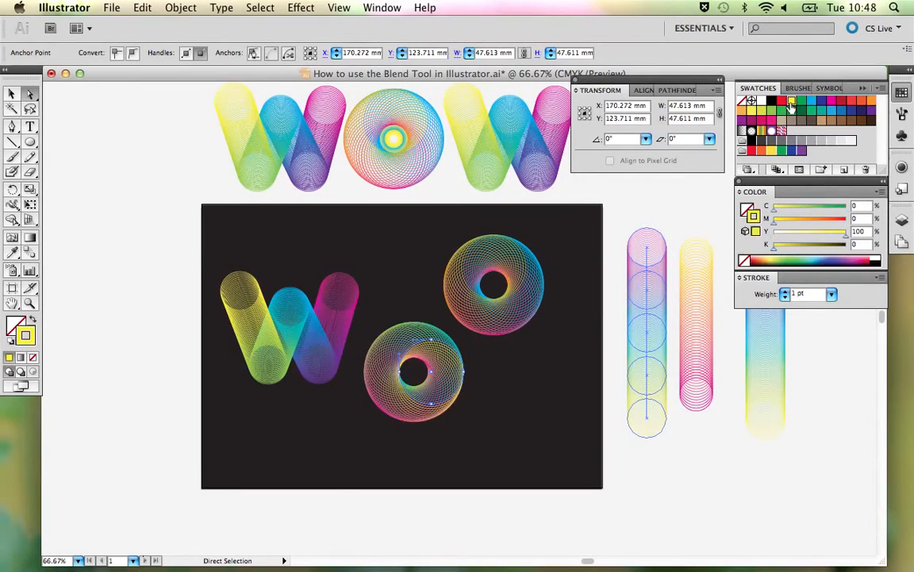
{"action": "left_click", "coordinate": [499, 400]}
{"action": "key", "text": "super+z"}
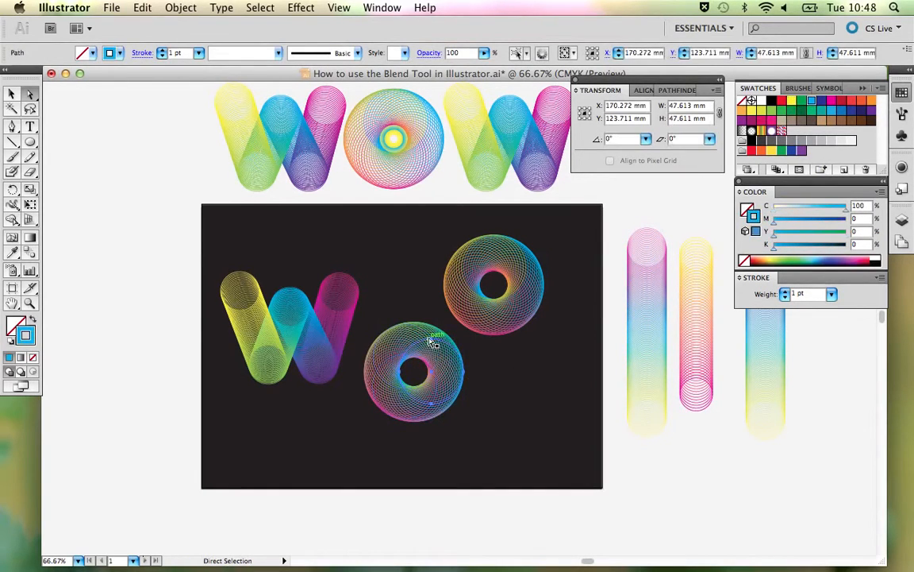
- Shift the overlapping circle in the lower O slightly upward, try a yellow stroke on it again, and undo the colour
{"action": "left_click_drag", "start_coordinate": [430, 342], "coordinate": [430, 339]}
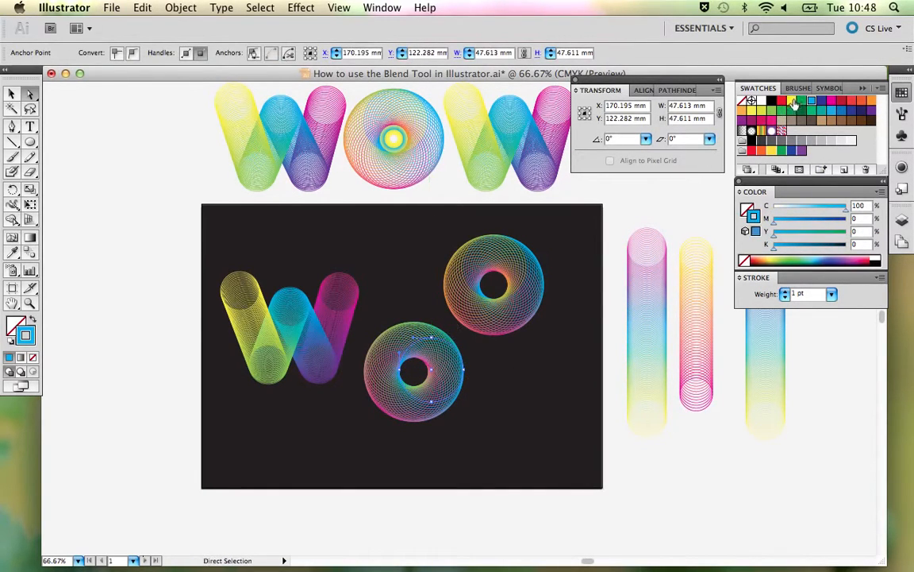
{"action": "left_click", "coordinate": [793, 102]}
{"action": "key", "text": "super+z"}
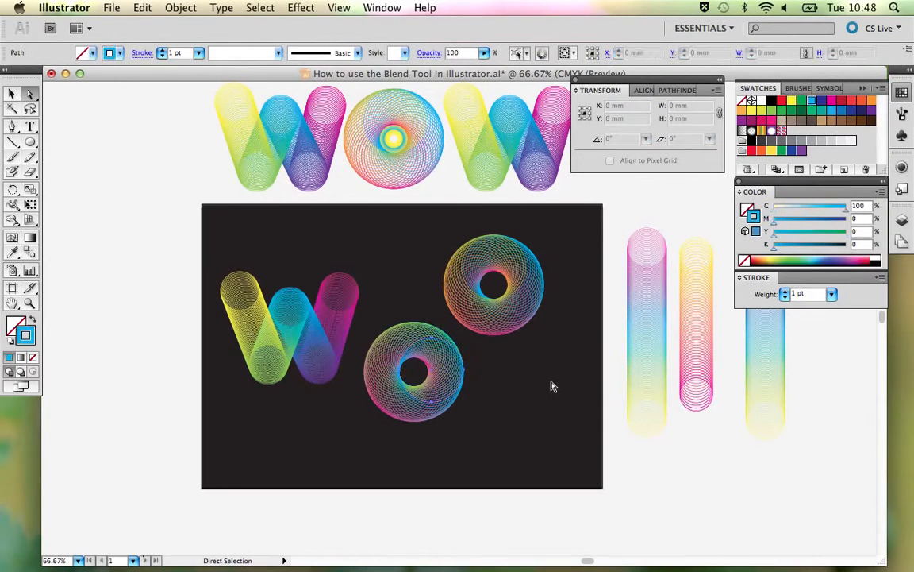
{"action": "left_click", "coordinate": [515, 407]}
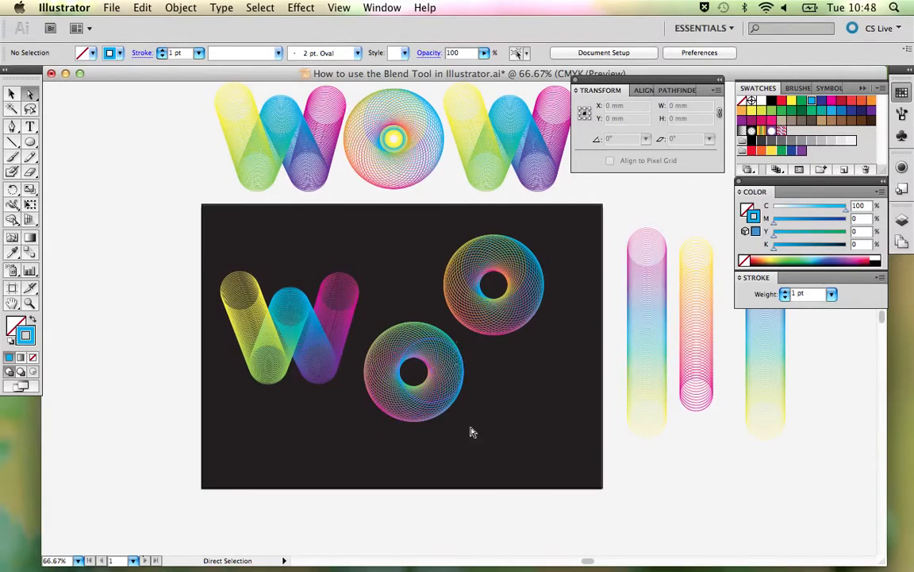
- Try a yellow stroke on the lower O's front right key circle, undo it, and deselect
{"action": "left_click", "coordinate": [456, 343]}
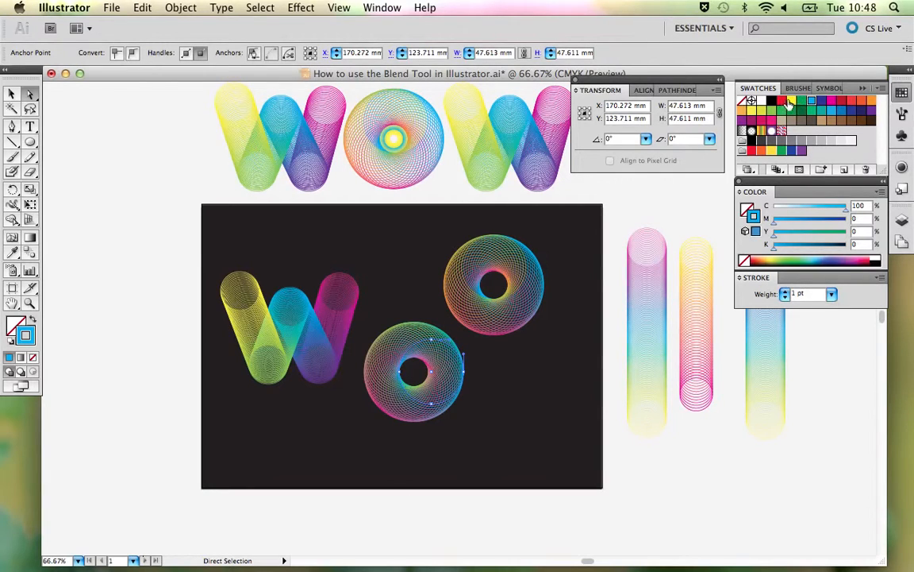
{"action": "left_click", "coordinate": [790, 101]}
{"action": "left_click", "coordinate": [518, 375]}
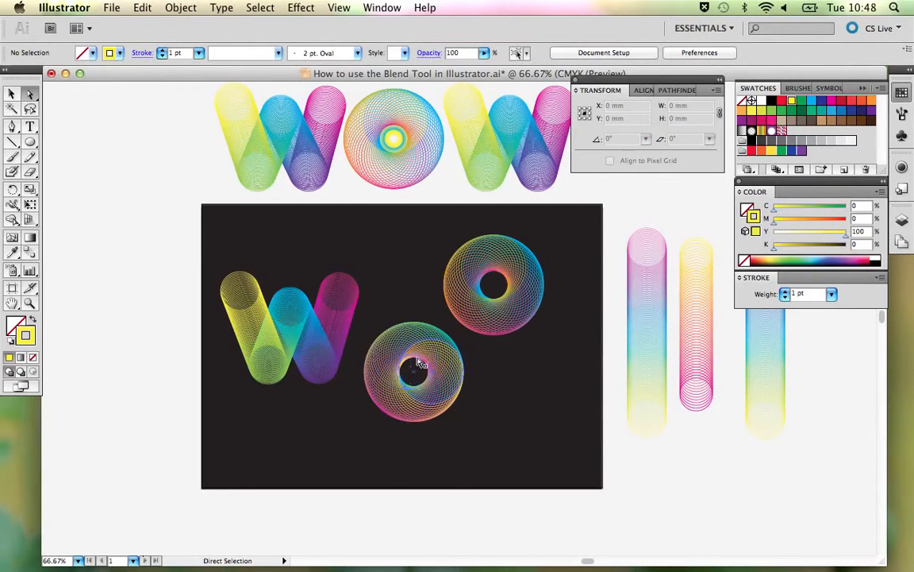
{"action": "key", "text": "super+z"}
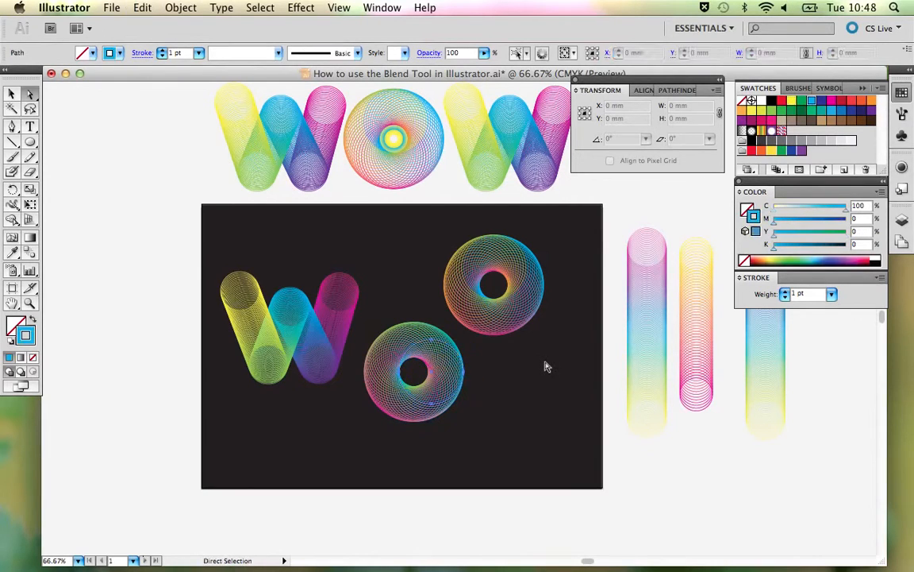
{"action": "left_click", "coordinate": [547, 372]}
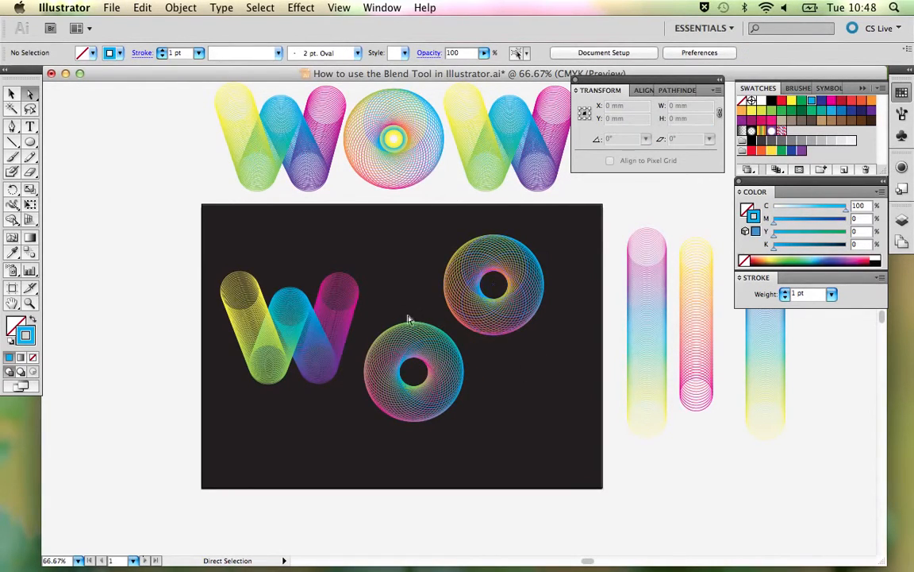
- Move the recoloured O up level with the W and shift the reference O copy farther to the right
{"action": "key", "text": "v"}
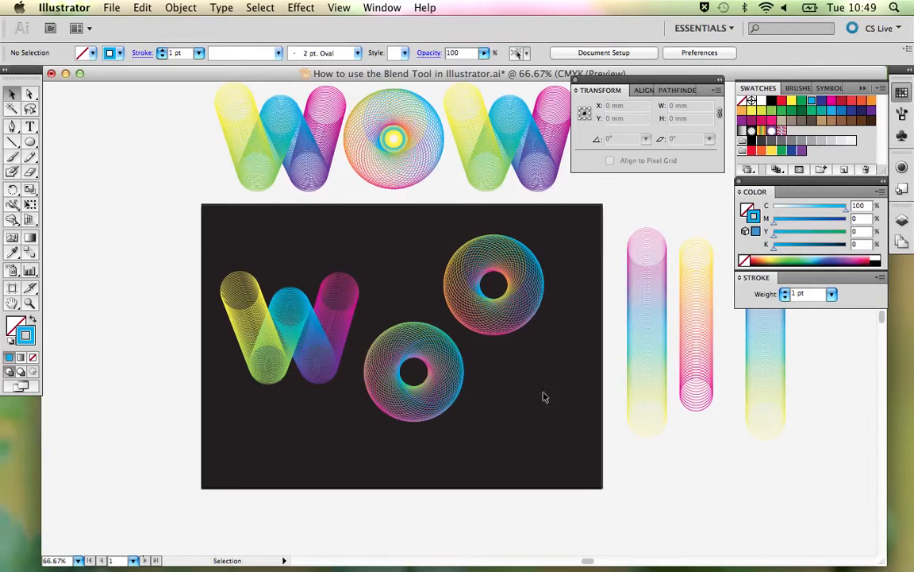
{"action": "left_click_drag", "start_coordinate": [447, 385], "coordinate": [448, 292]}
{"action": "left_click", "coordinate": [540, 388]}
{"action": "left_click_drag", "start_coordinate": [533, 307], "coordinate": [568, 300]}
{"action": "left_click", "coordinate": [516, 383]}
- Set the recoloured O's blend spacing to 13 specified steps and deselect it
{"action": "left_click", "coordinate": [445, 354]}
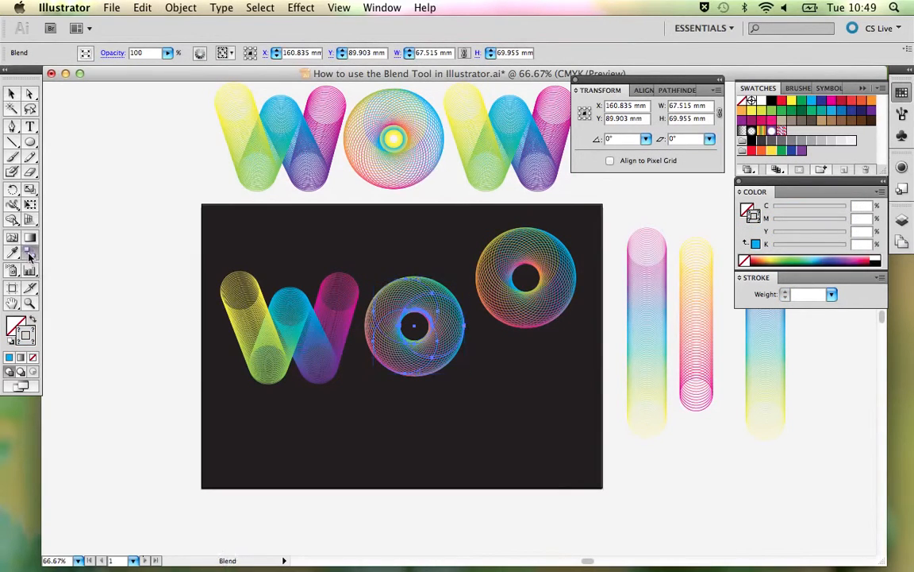
{"action": "double_click", "coordinate": [30, 254]}
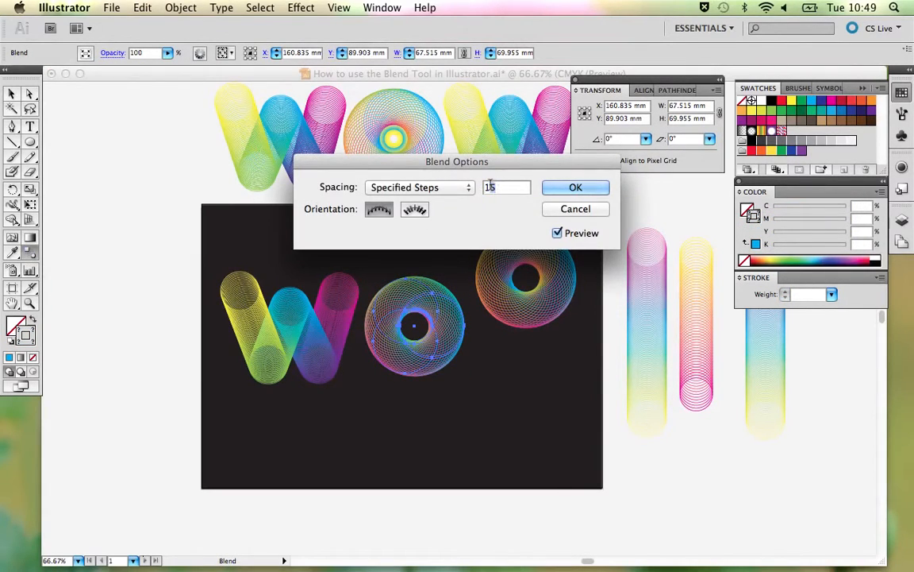
{"action": "type", "text": "3"}
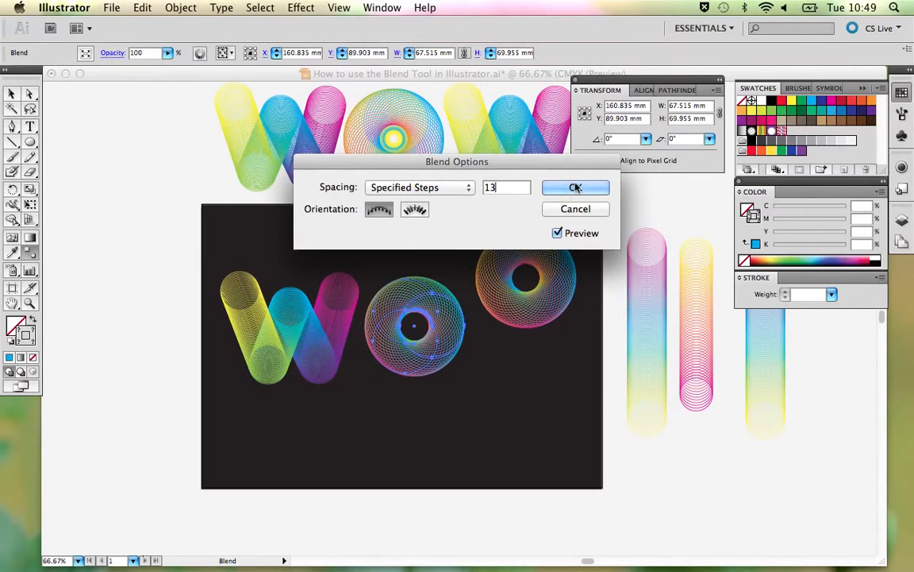
{"action": "key", "text": "Return"}
{"action": "key", "text": "v"}
{"action": "left_click", "coordinate": [508, 359]}
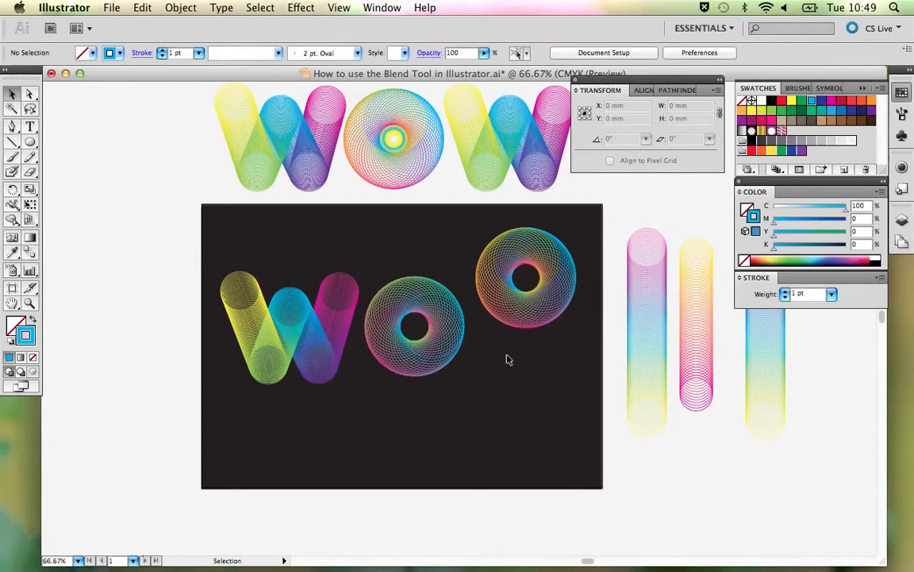
- Set the blend spacing of the artboard's W to 40 specified steps
{"action": "scroll", "coordinate": [516, 369], "scroll_direction": "up", "scroll_amount": 2}
{"action": "scroll", "coordinate": [516, 369], "scroll_direction": "right", "scroll_amount": 3}
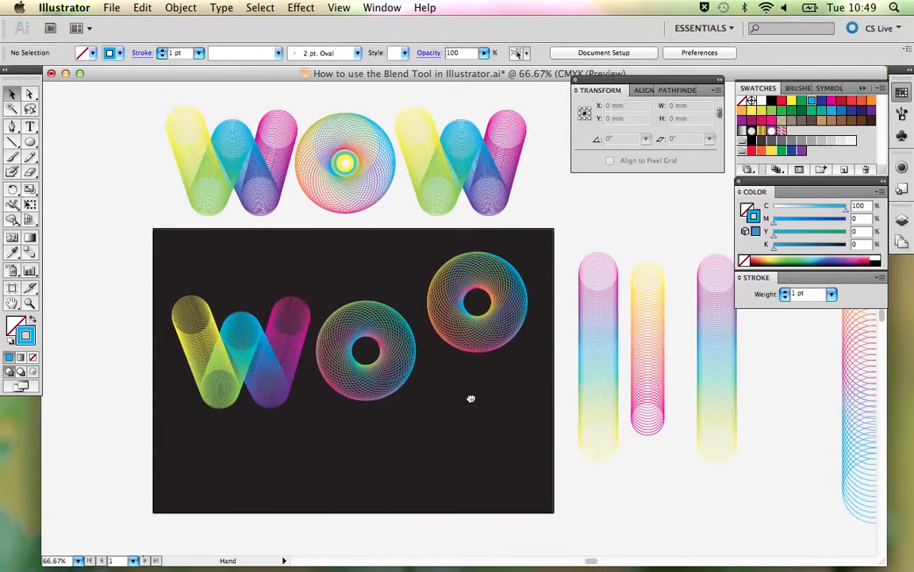
{"action": "left_click", "coordinate": [289, 350]}
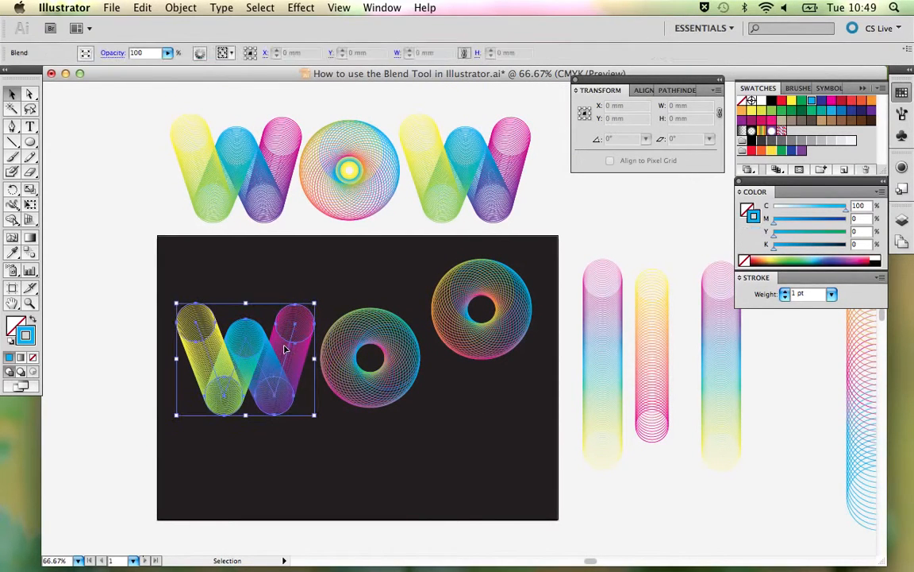
{"action": "double_click", "coordinate": [30, 253]}
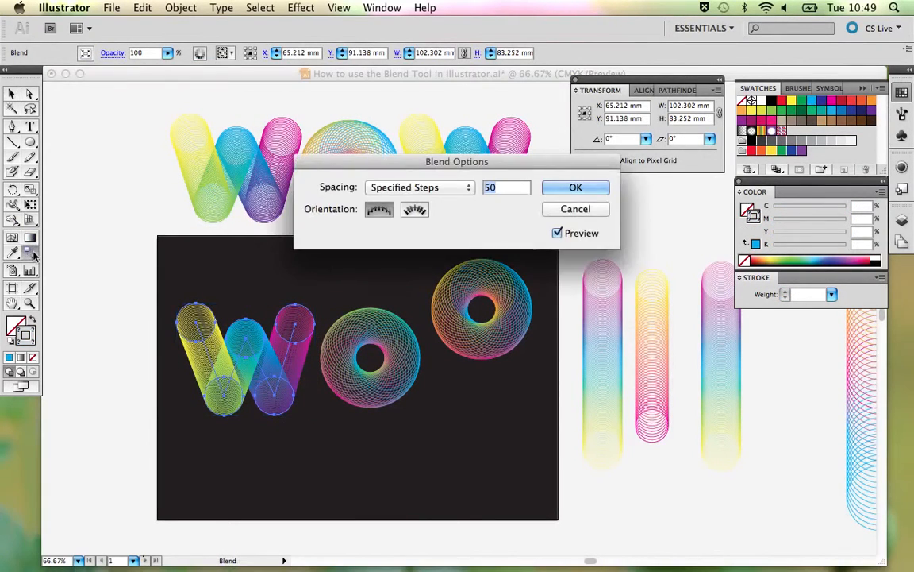
{"action": "type", "text": "40"}
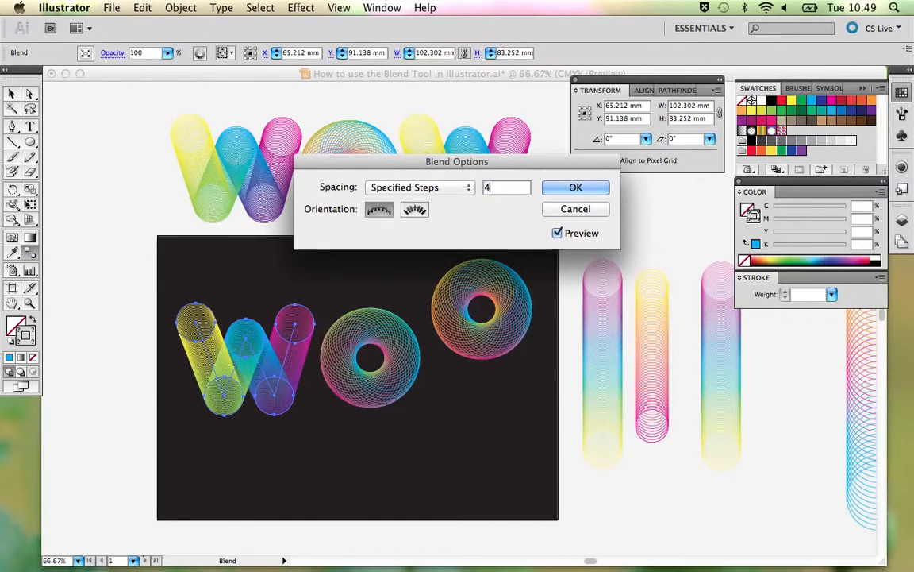
{"action": "key", "text": "Return"}
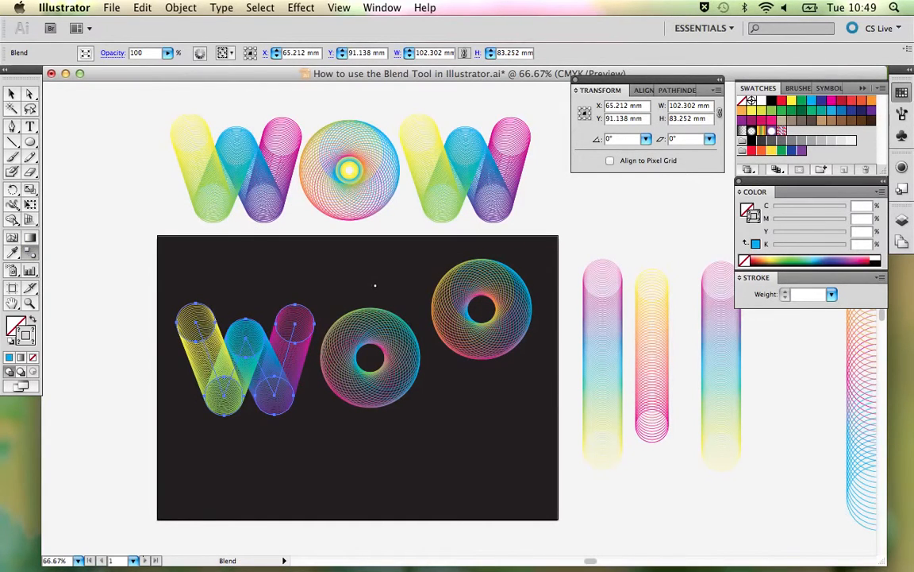
- Delete the spare O copy in the upper right area of the dark artboard
{"action": "key", "text": "v"}
{"action": "left_click", "coordinate": [425, 261]}
{"action": "left_click", "coordinate": [474, 296]}
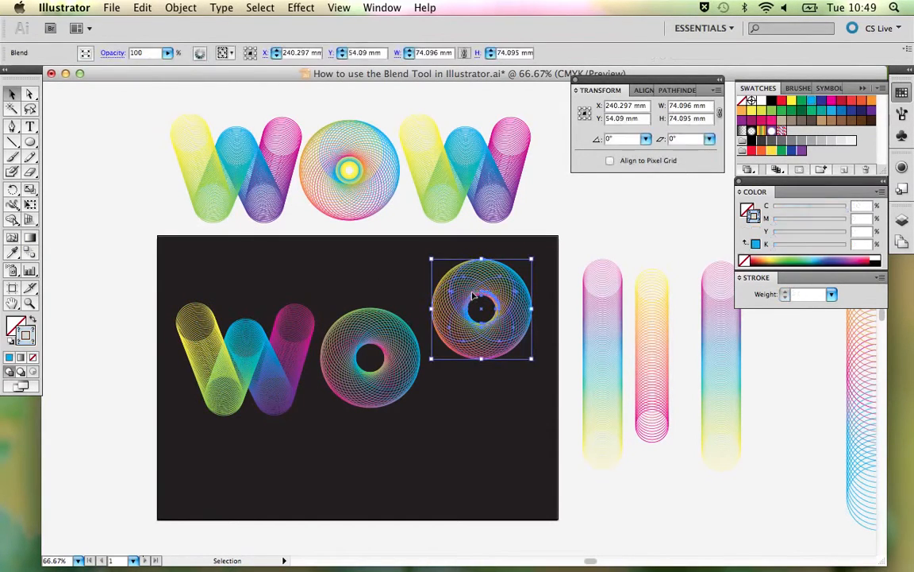
{"action": "key", "text": "Delete"}
- Nudge the recoloured O slightly down beside the artboard's W and deselect it
{"action": "left_click", "coordinate": [381, 340]}
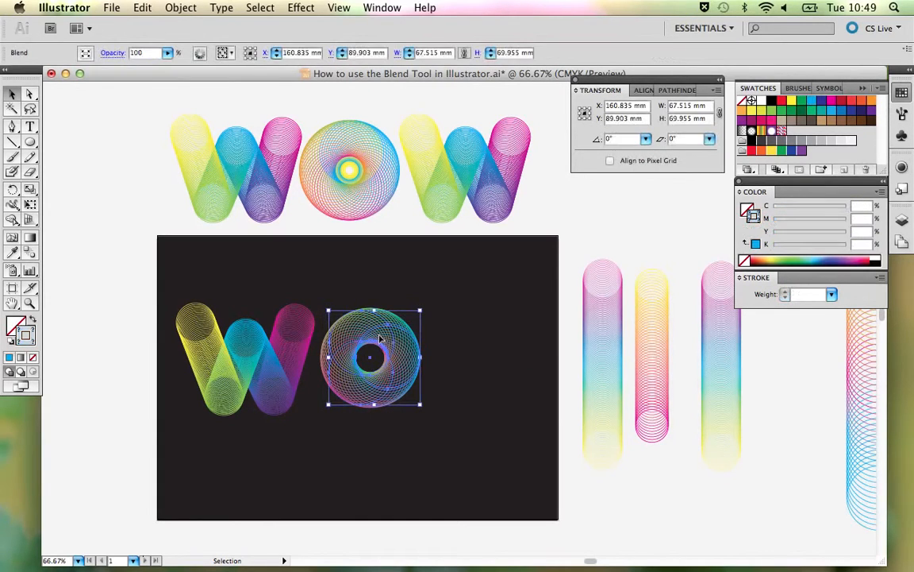
{"action": "left_click_drag", "start_coordinate": [382, 341], "coordinate": [376, 347]}
{"action": "left_click", "coordinate": [462, 302]}
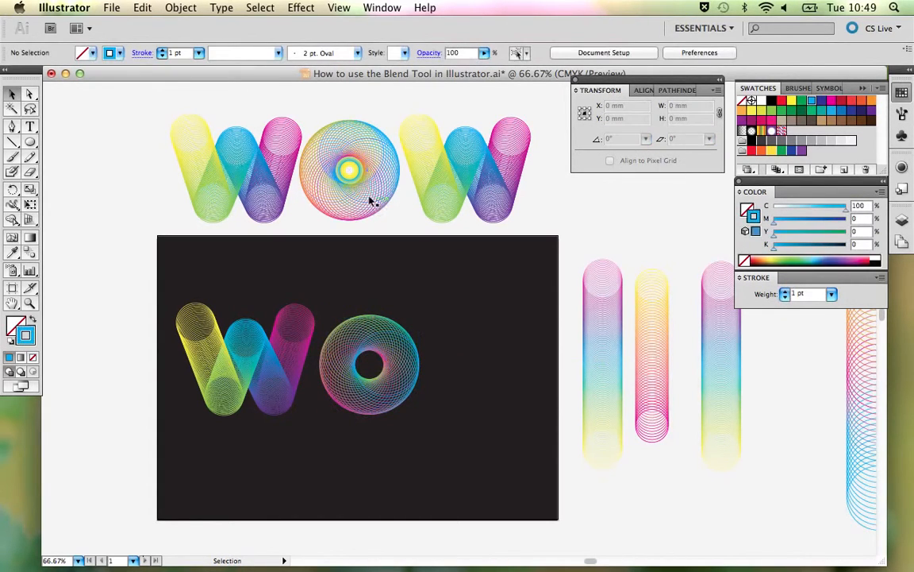
- Try the reference O with its inner rings on the dark artboard, and move it back between the two upper Ws
{"action": "left_click", "coordinate": [348, 170]}
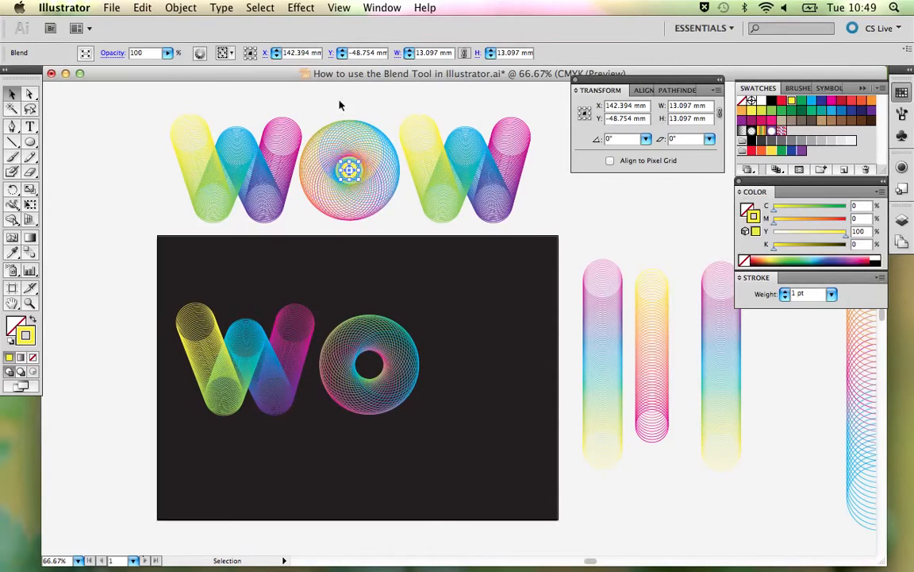
{"action": "left_click_drag", "start_coordinate": [340, 102], "coordinate": [496, 311]}
{"action": "key", "text": "super+g"}
{"action": "left_click", "coordinate": [612, 225]}
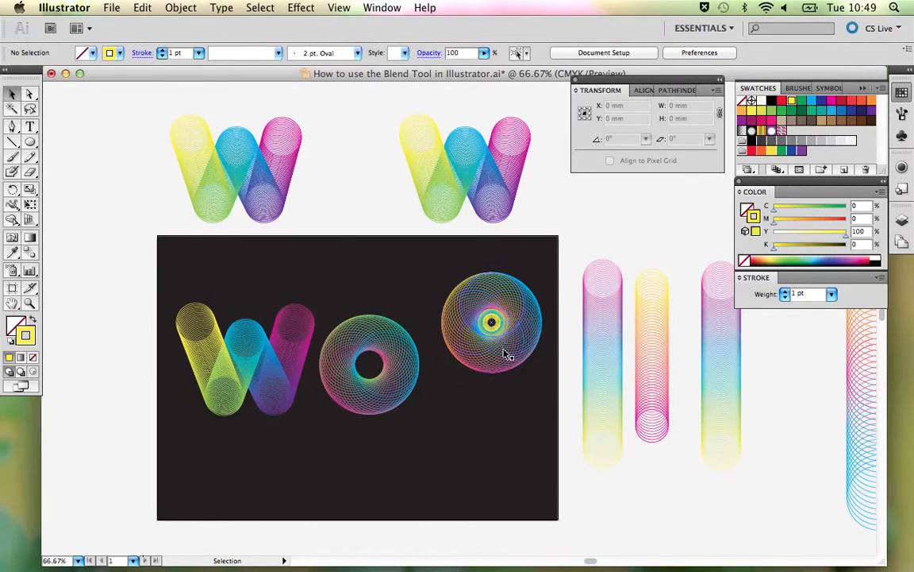
{"action": "left_click_drag", "start_coordinate": [505, 355], "coordinate": [364, 197]}
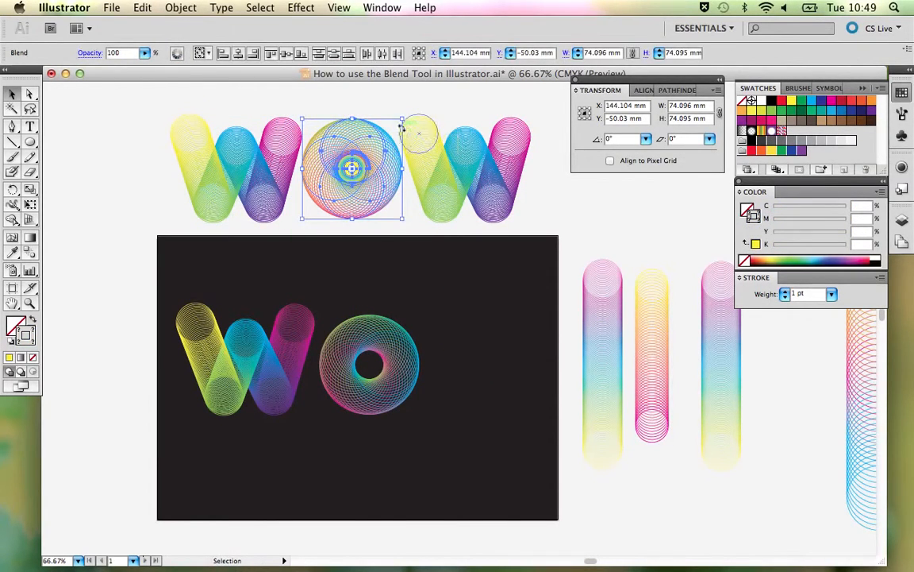
{"action": "left_click", "coordinate": [396, 106]}
- Lock the reference O's outer blend and place copies of its two inner ring blends on the artboard beyond the recoloured O
{"action": "left_click", "coordinate": [358, 164]}
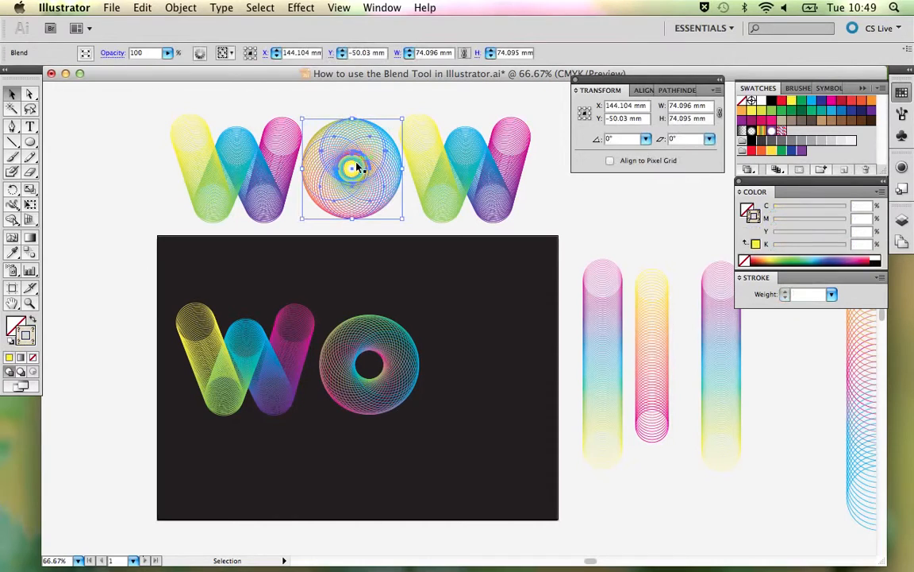
{"action": "key", "text": "super+2"}
{"action": "left_click_drag", "start_coordinate": [347, 139], "coordinate": [446, 335]}
{"action": "left_click", "coordinate": [490, 299]}
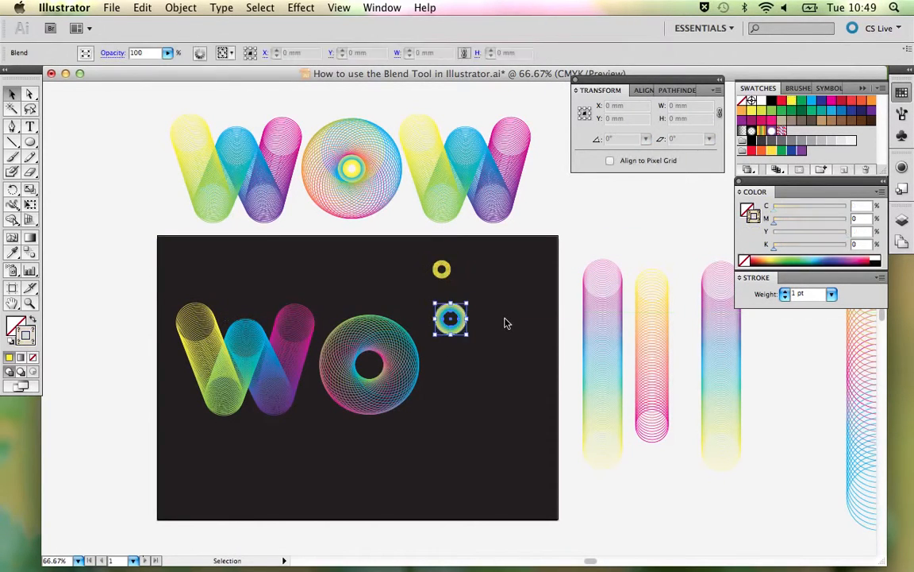
{"action": "left_click", "coordinate": [507, 321]}
- Lock the recoloured O blend on the artboard
{"action": "key", "text": "z"}
{"action": "left_click_drag", "start_coordinate": [337, 234], "coordinate": [517, 472]}
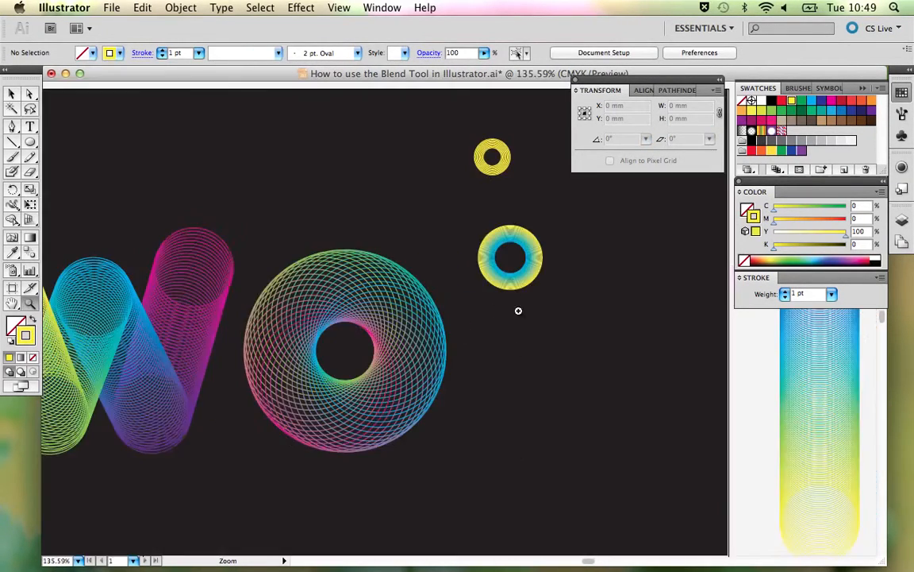
{"action": "left_click_drag", "start_coordinate": [514, 286], "coordinate": [457, 351]}
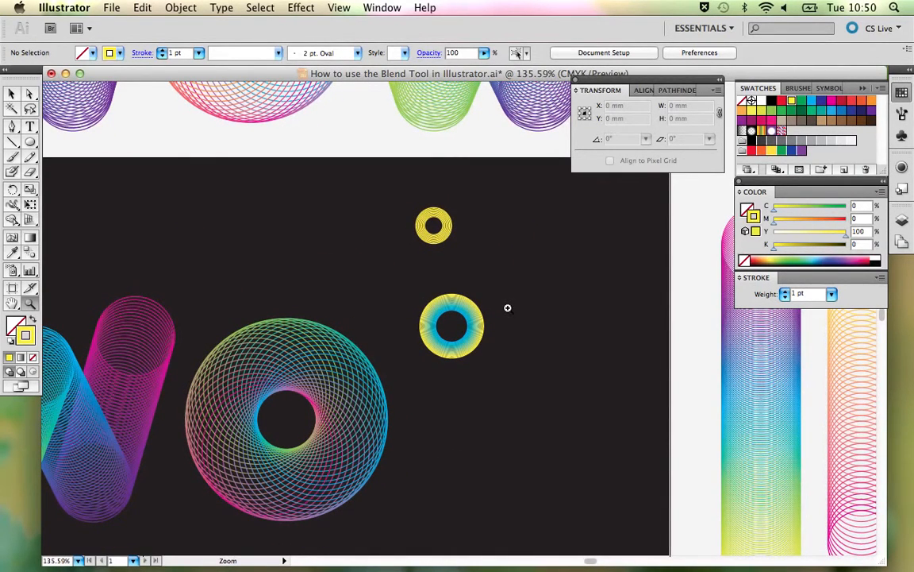
{"action": "key", "text": "l"}
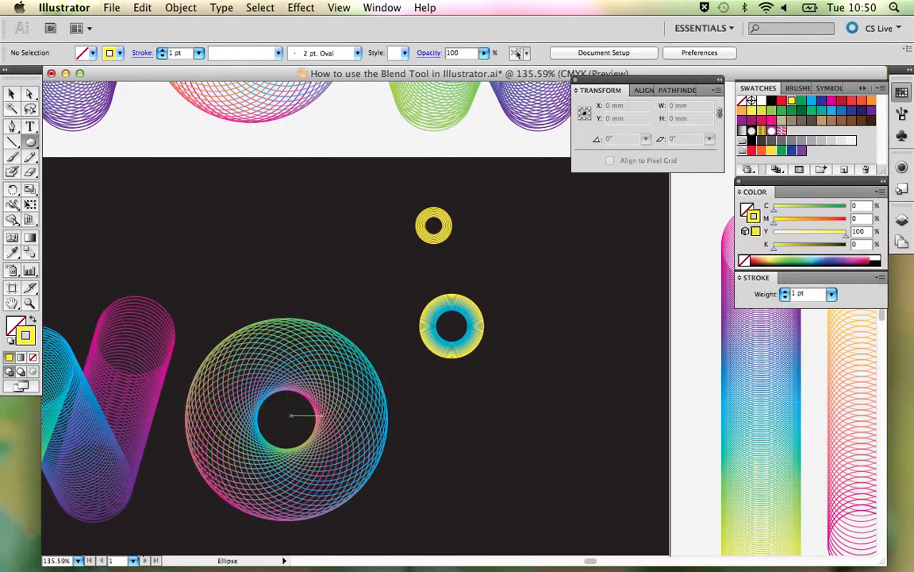
{"action": "key", "text": "v"}
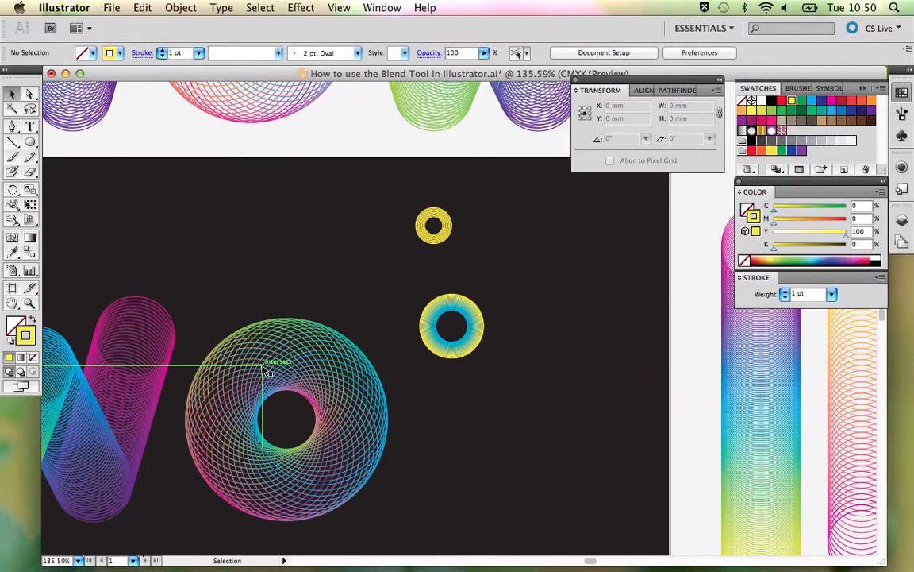
{"action": "left_click", "coordinate": [263, 370]}
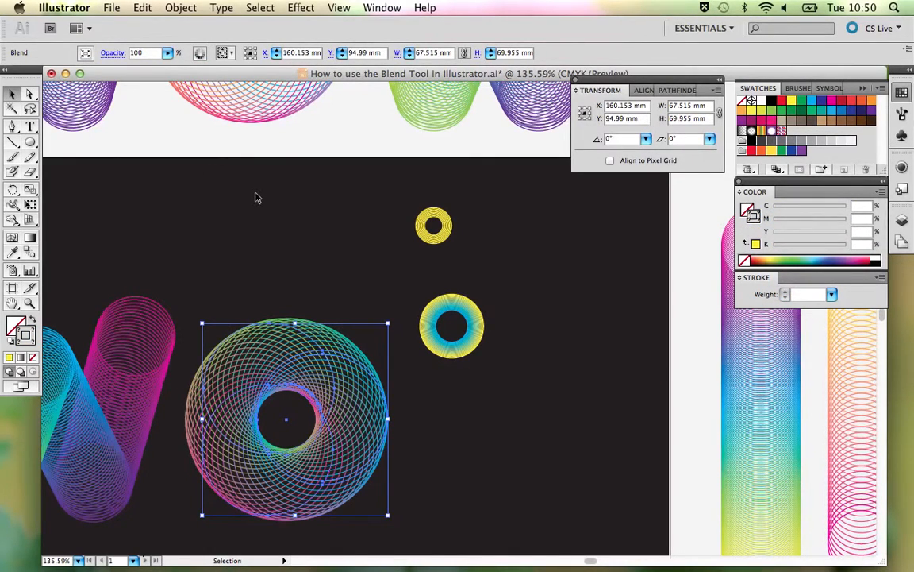
{"action": "left_click", "coordinate": [181, 8]}
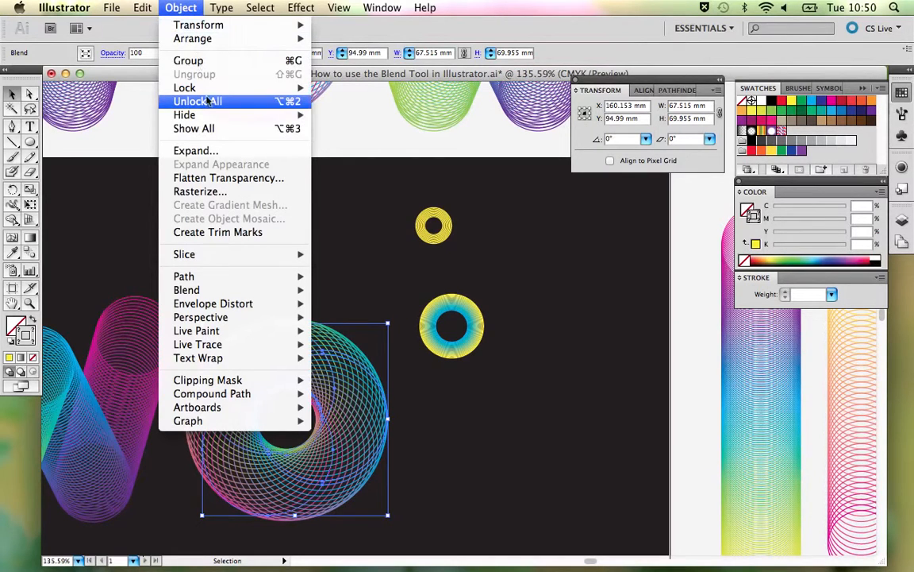
{"action": "mouse_move", "coordinate": [187, 88]}
{"action": "left_click", "coordinate": [362, 89]}
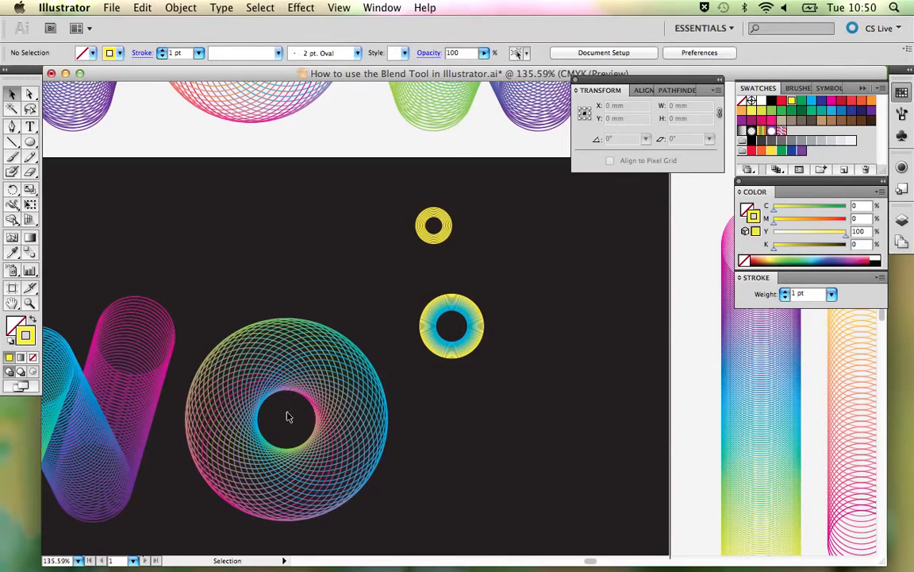
- Start an ellipse at the centre of the recoloured O's hole
{"action": "key", "text": "l"}
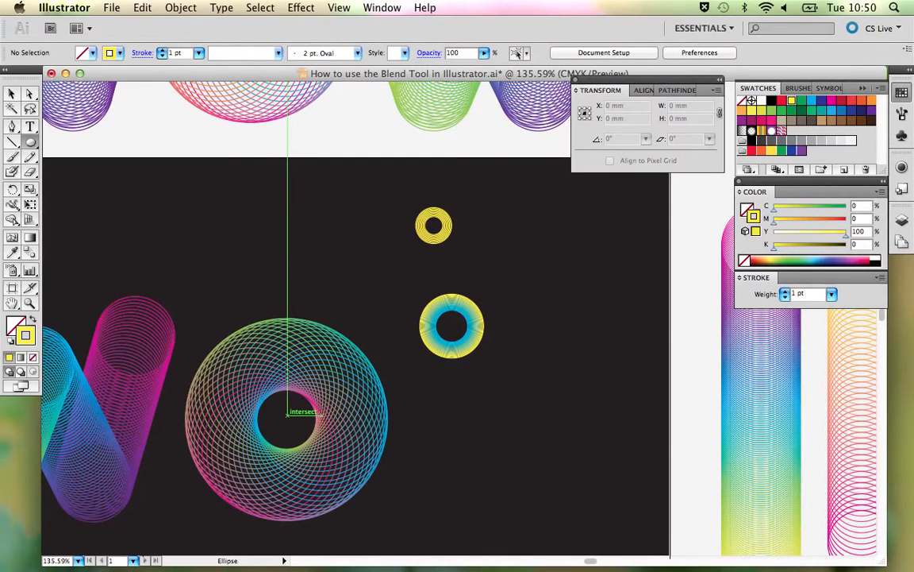
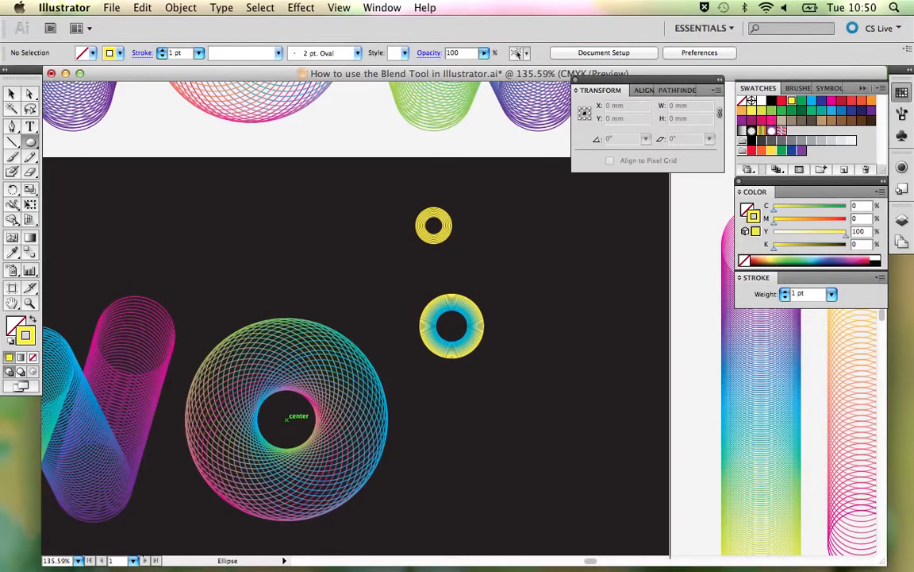
- Draw a yellow-stroked circle about 21.6 mm wide from the centre of the O's hole out to its inner edge
{"action": "left_click_drag", "start_coordinate": [286, 419], "coordinate": [317, 429]}
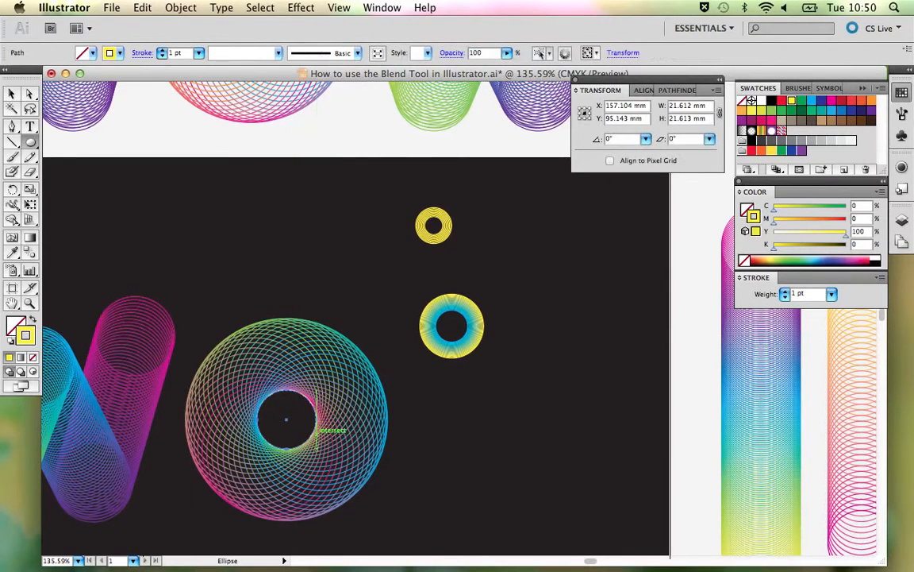
{"action": "key", "text": "v"}
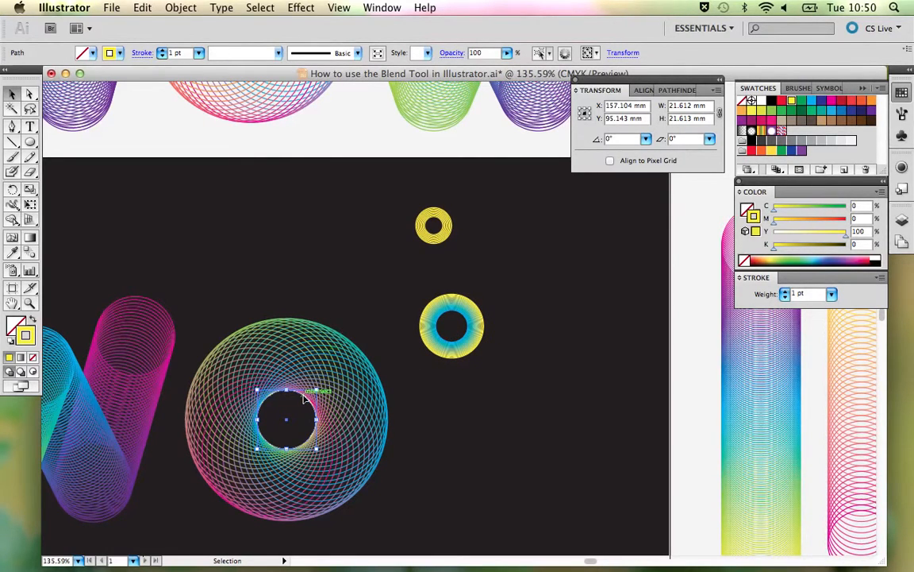
{"action": "key", "text": "a"}
{"action": "key", "text": "v"}
- Make a concentric copy of the yellow circle scaled uniformly to 60%, with the scaling previewed
{"action": "key", "text": "s"}
{"action": "key", "text": "Return"}
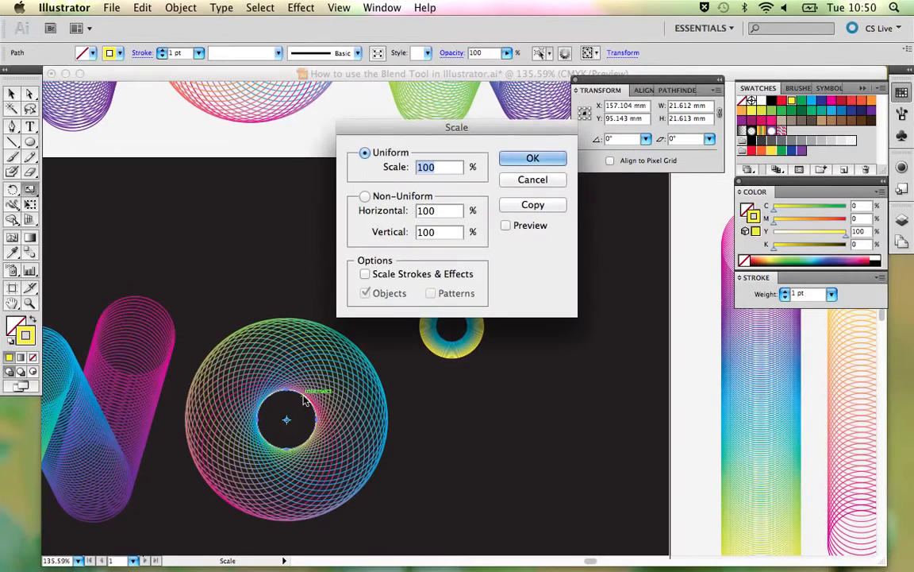
{"action": "left_click_drag", "start_coordinate": [445, 127], "coordinate": [244, 91]}
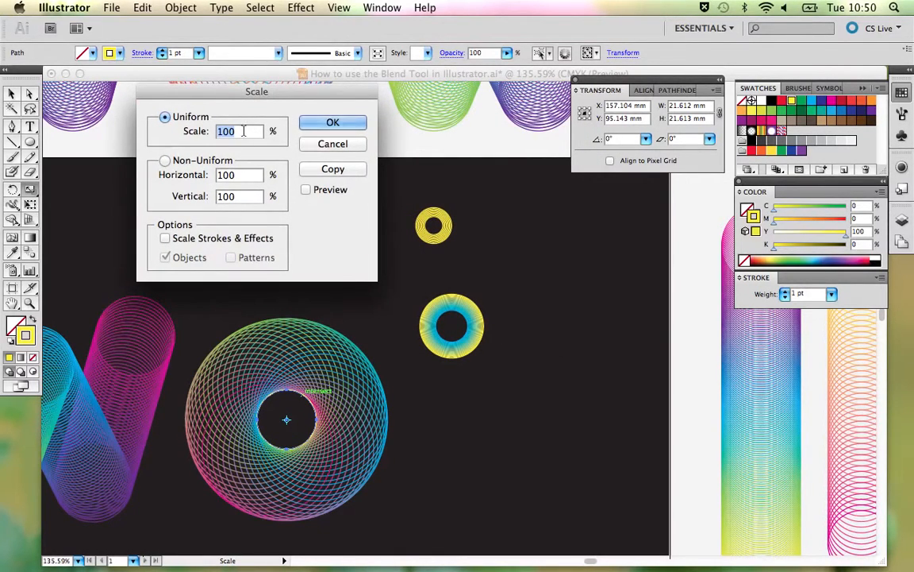
{"action": "type", "text": "75"}
{"action": "left_click", "coordinate": [306, 190]}
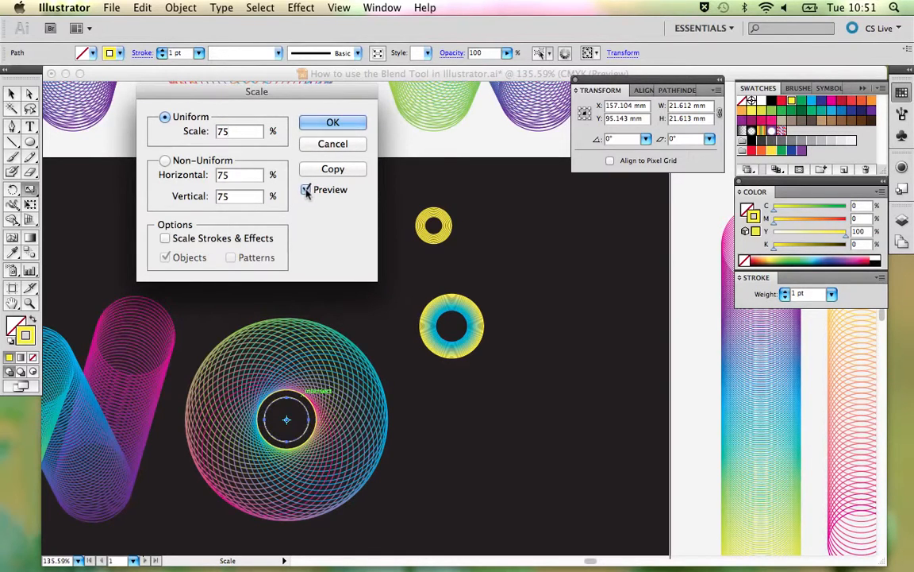
{"action": "double_click", "coordinate": [224, 131]}
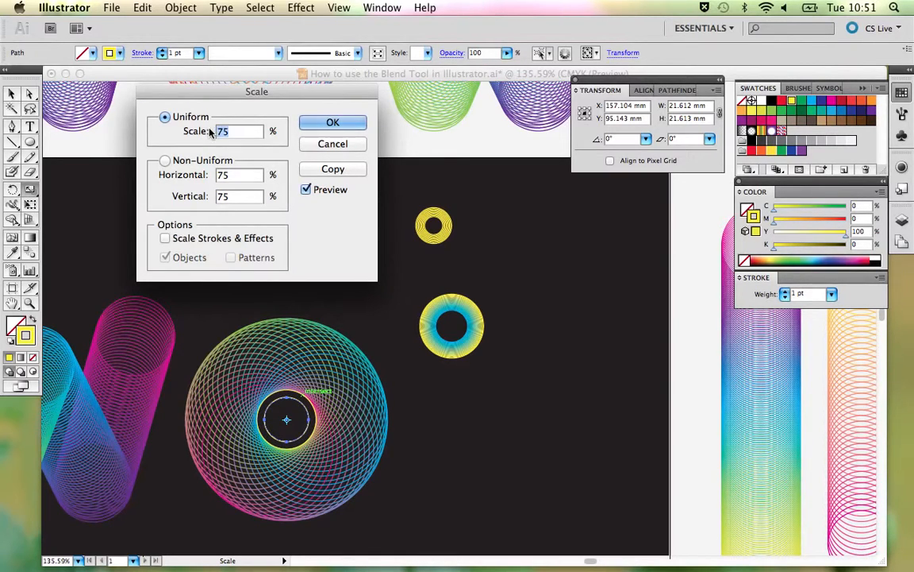
{"action": "type", "text": "60"}
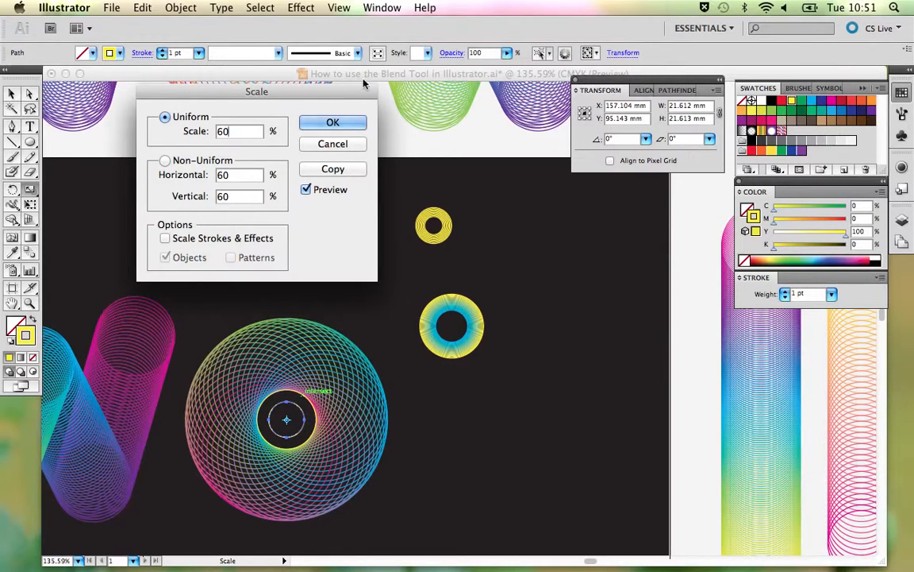
{"action": "left_click", "coordinate": [334, 125]}
{"action": "key", "text": "v"}
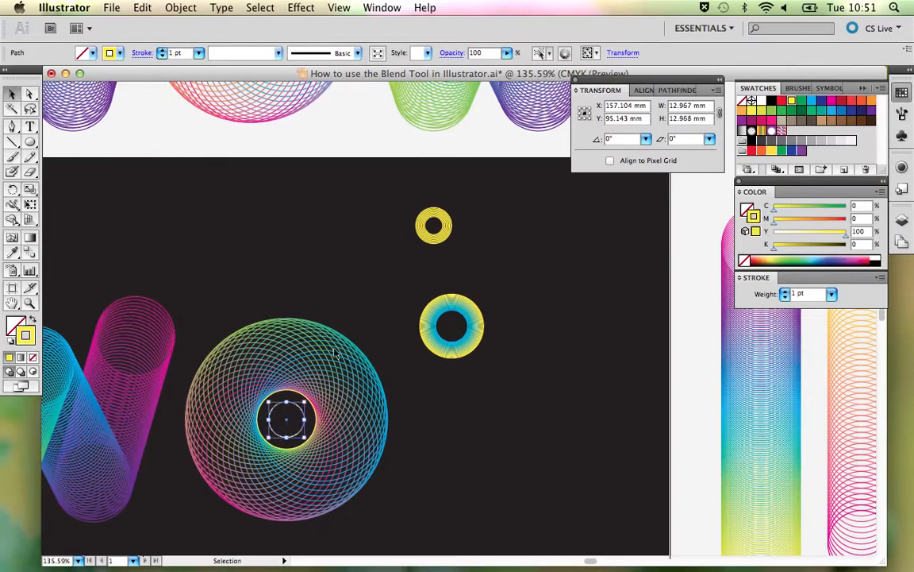
- Set the stroke of the smaller inner circle to 100% cyan
{"action": "left_click", "coordinate": [299, 392], "text": "shift"}
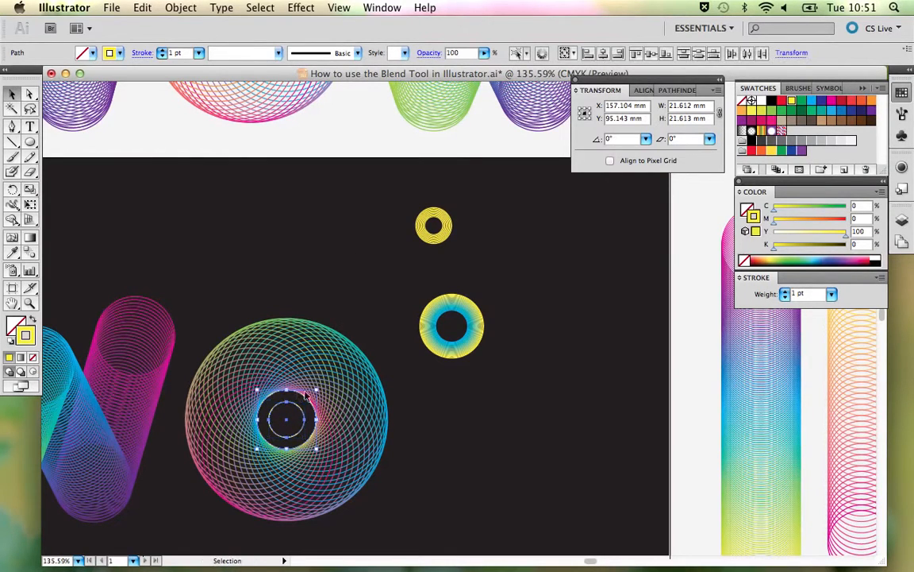
{"action": "left_click", "coordinate": [378, 301]}
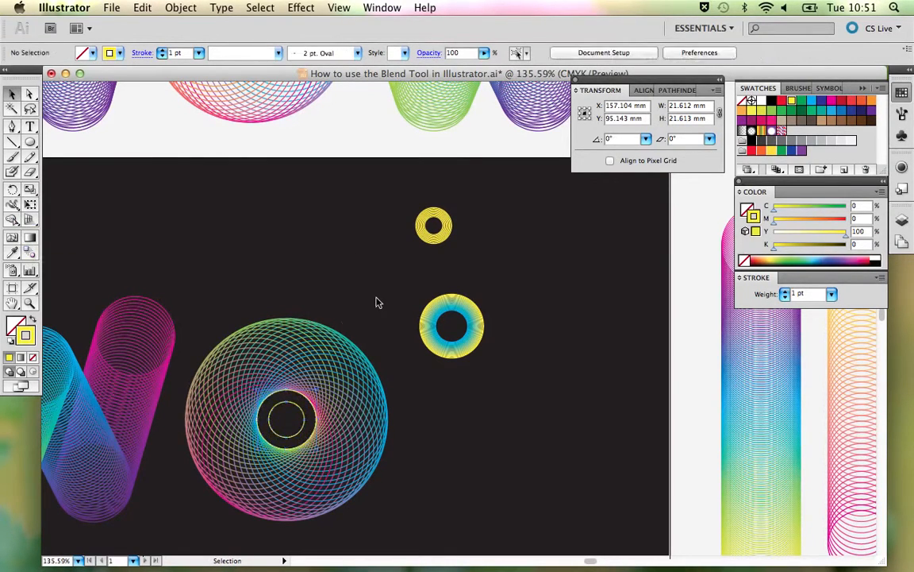
{"action": "left_click", "coordinate": [292, 403]}
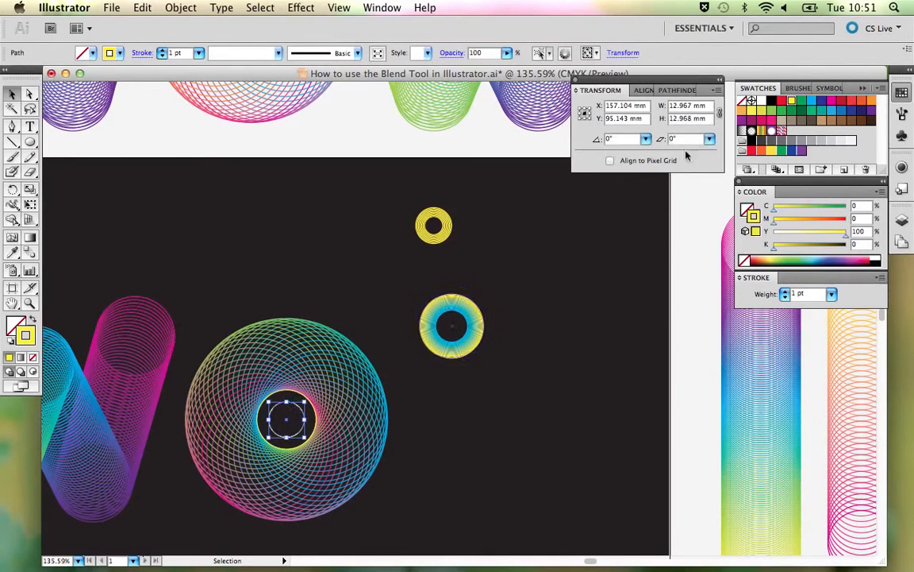
{"action": "left_click", "coordinate": [811, 102]}
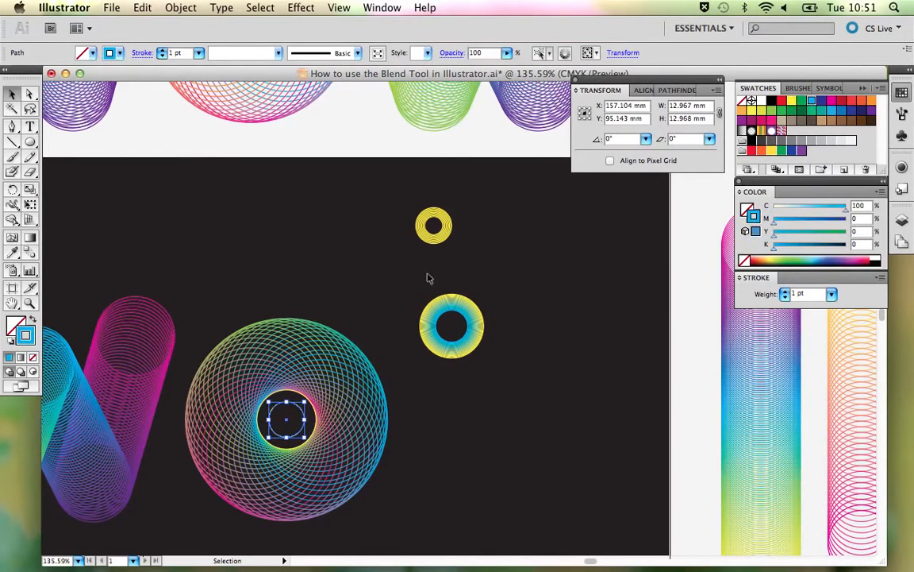
- Blend the yellow outer circle with the cyan inner circle inside the O's hole
{"action": "left_click", "coordinate": [292, 391], "text": "shift"}
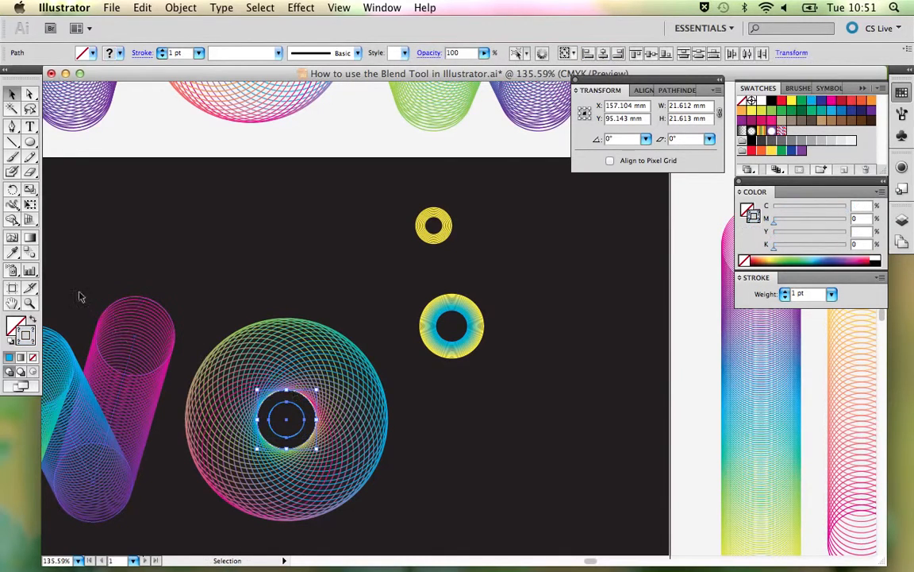
{"action": "left_click", "coordinate": [30, 252]}
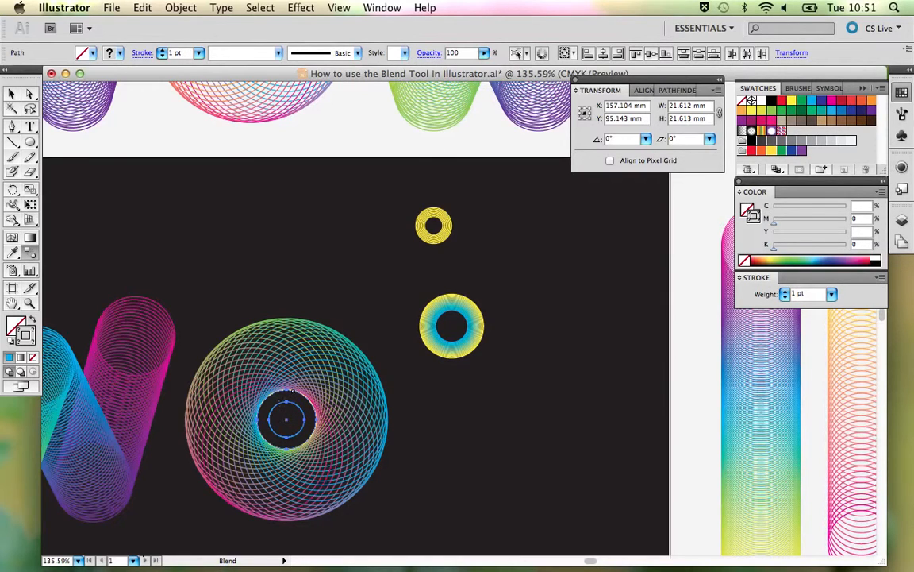
{"action": "left_click", "coordinate": [287, 393]}
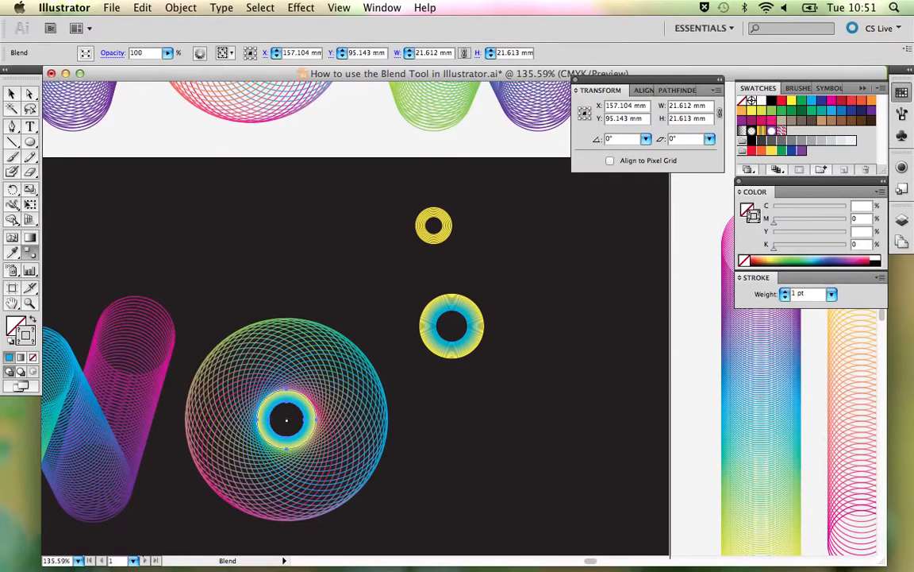
- Set the ring blend's spacing to Specified Steps with 15 steps, keeping the O in view
{"action": "double_click", "coordinate": [30, 253]}
{"action": "left_click", "coordinate": [463, 188]}
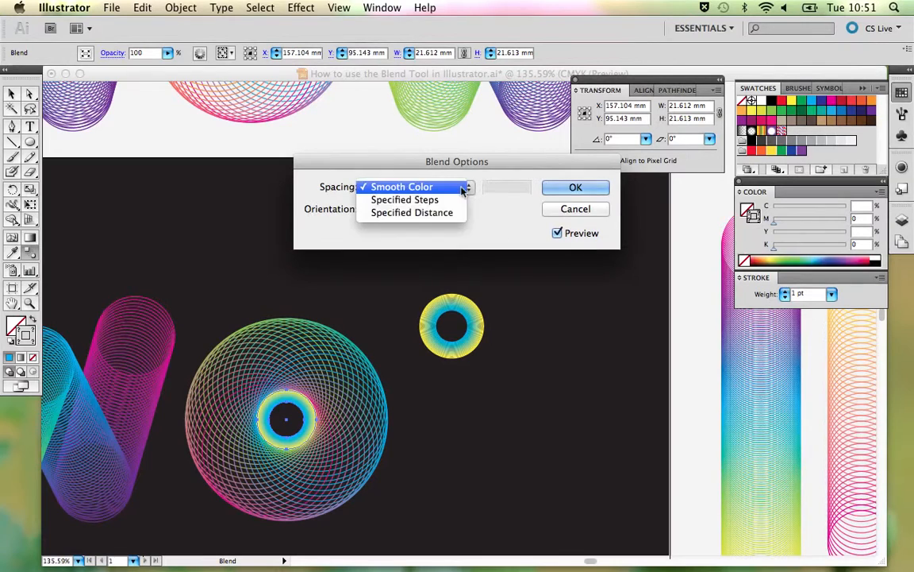
{"action": "left_click", "coordinate": [447, 200]}
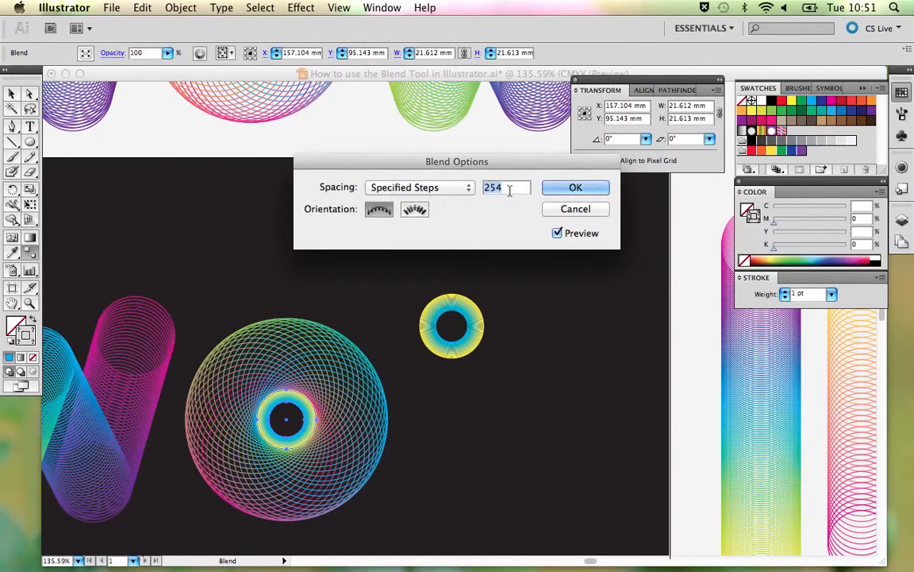
{"action": "left_click_drag", "start_coordinate": [426, 162], "coordinate": [304, 163]}
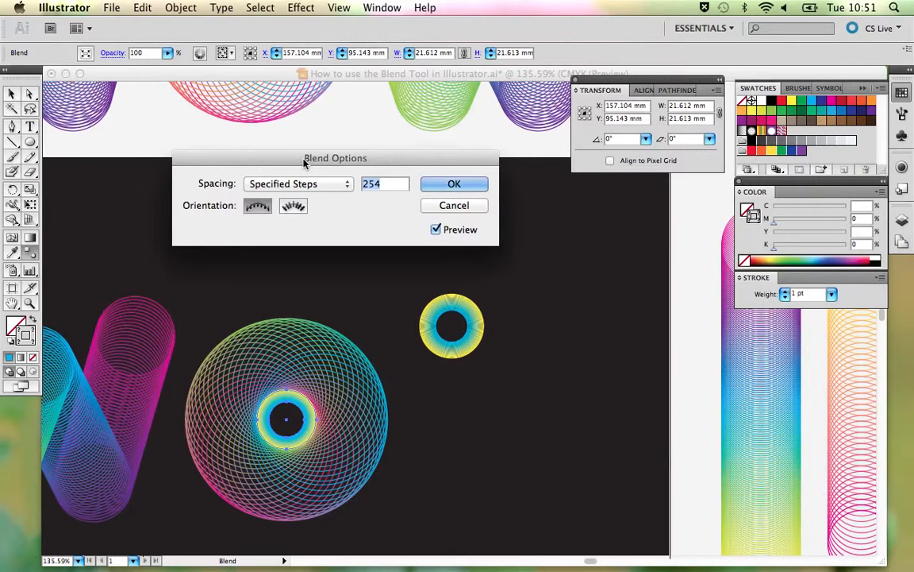
{"action": "left_click", "coordinate": [312, 183]}
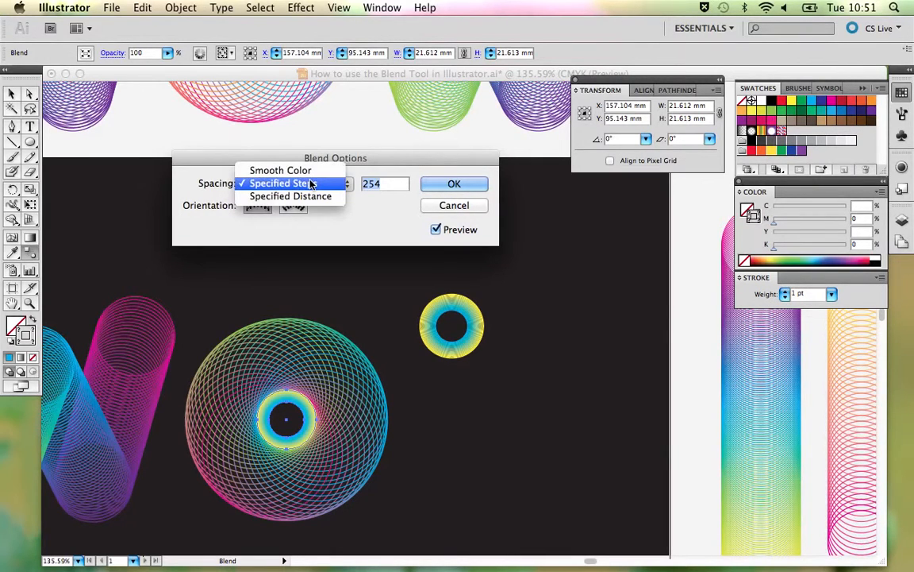
{"action": "left_click", "coordinate": [310, 183]}
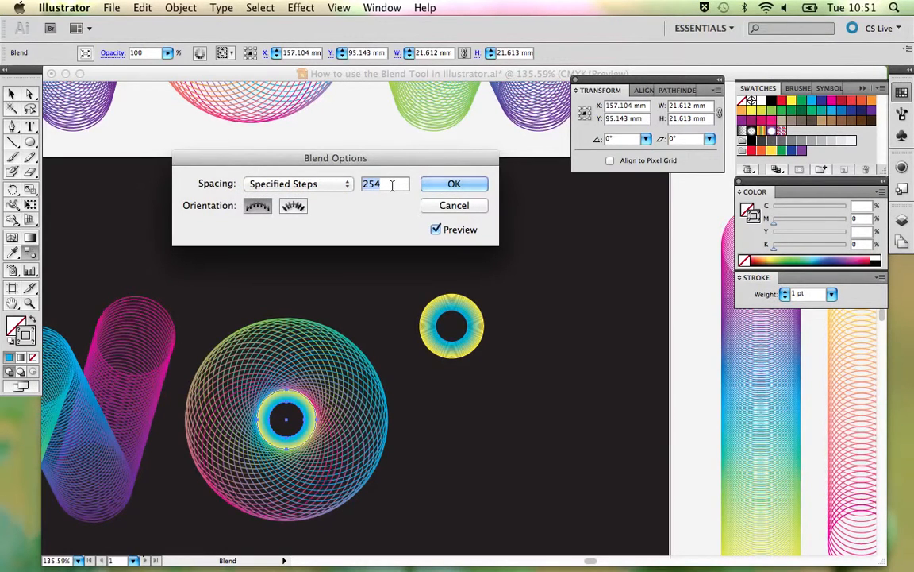
{"action": "type", "text": "15"}
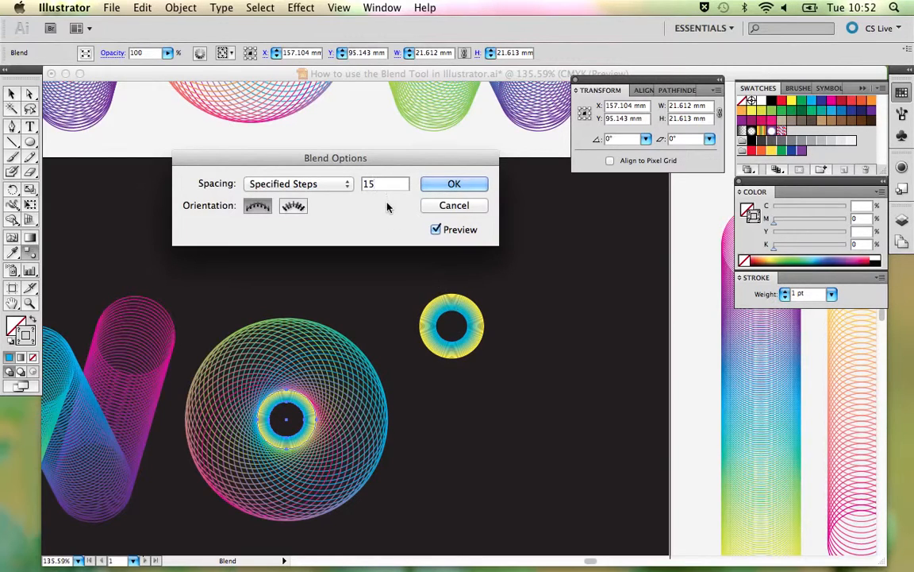
- Try 10 specified steps on the ring blend
{"action": "double_click", "coordinate": [366, 184]}
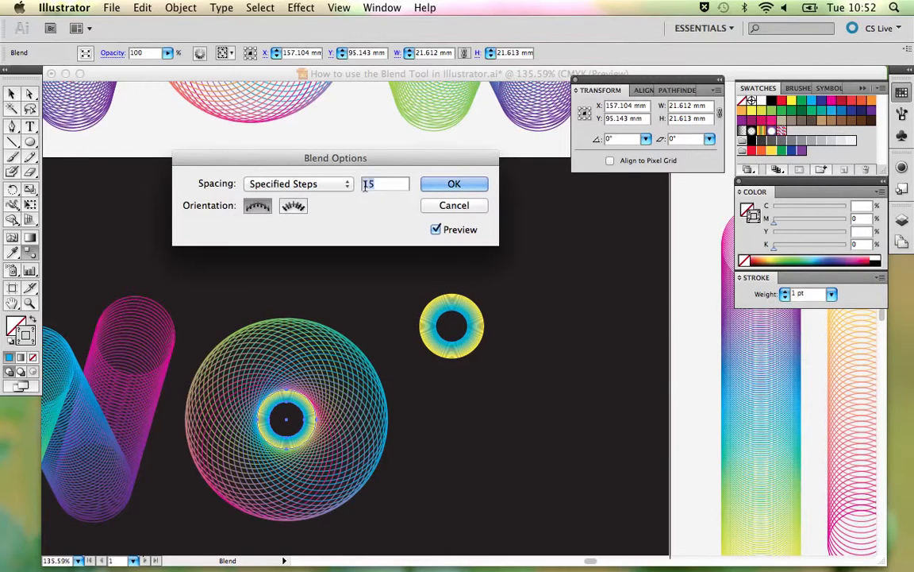
{"action": "type", "text": "0"}
{"action": "key", "text": "BackSpace"}
{"action": "key", "text": "BackSpace"}
{"action": "key", "text": "BackSpace"}
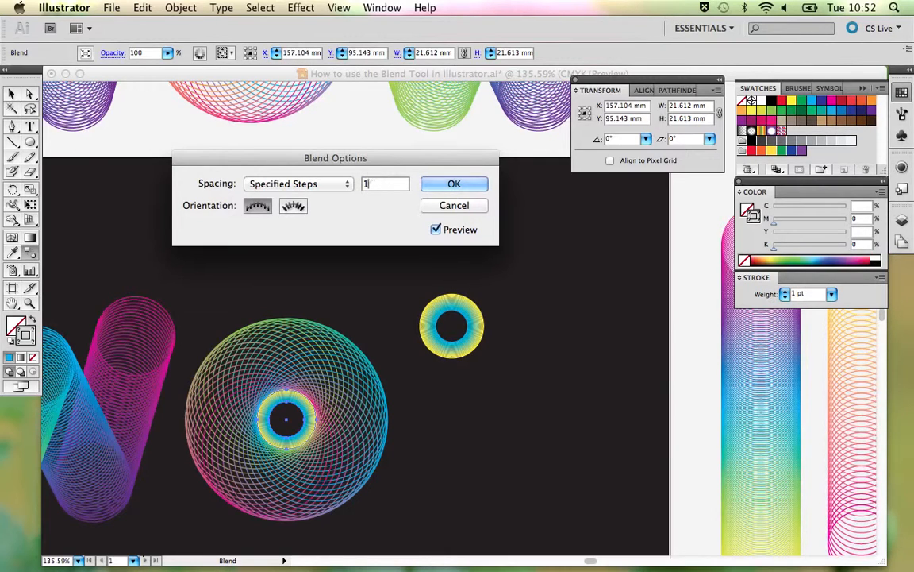
{"action": "type", "text": "10"}
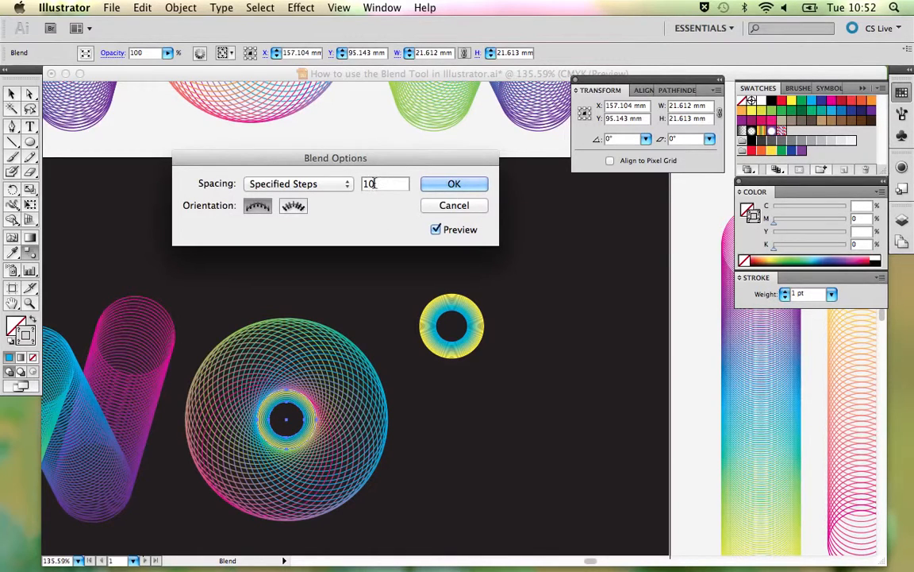
- Return the ring blend to 15 specified steps, apply the blend options and deselect it
{"action": "key", "text": "BackSpace"}
{"action": "type", "text": "3"}
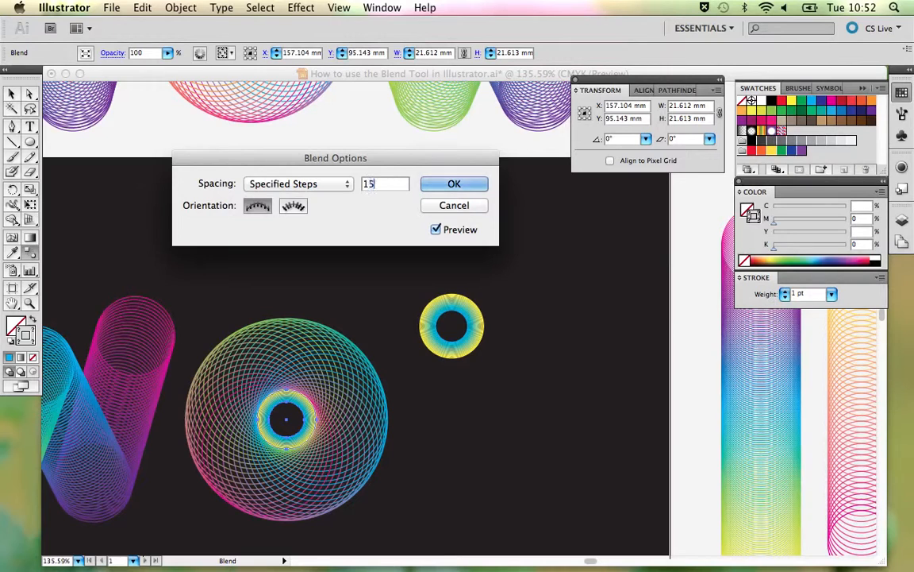
{"action": "left_click", "coordinate": [452, 184]}
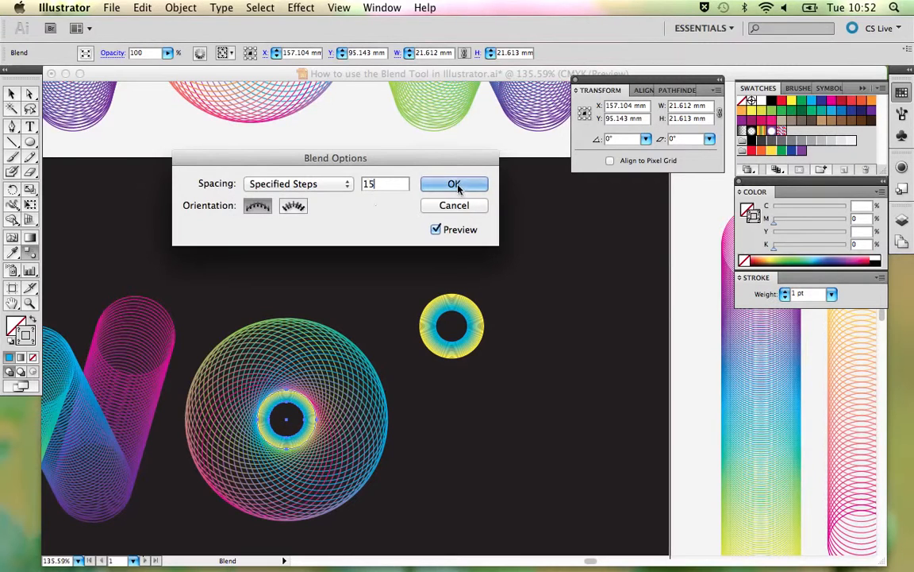
{"action": "key", "text": "v"}
{"action": "left_click", "coordinate": [347, 260]}
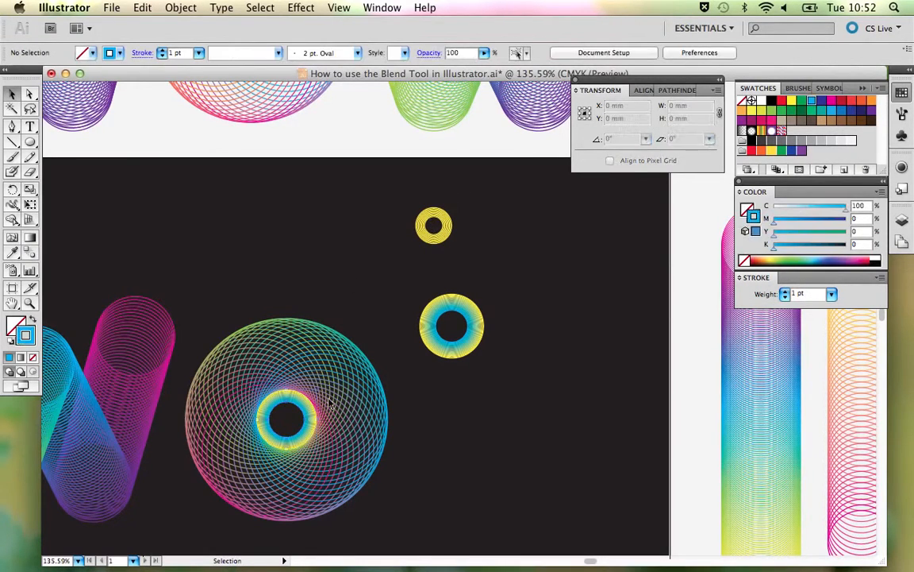
- Move the small yellow ring blend to the centre of the O and delete the leftover yellow-cyan reference ring
{"action": "left_click", "coordinate": [432, 232]}
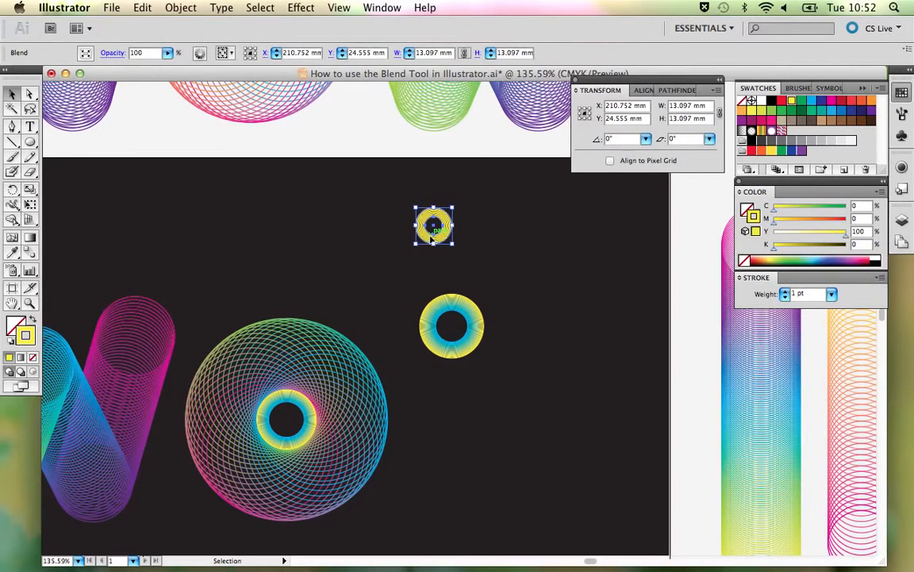
{"action": "left_click_drag", "start_coordinate": [433, 230], "coordinate": [287, 422]}
{"action": "left_click", "coordinate": [382, 272]}
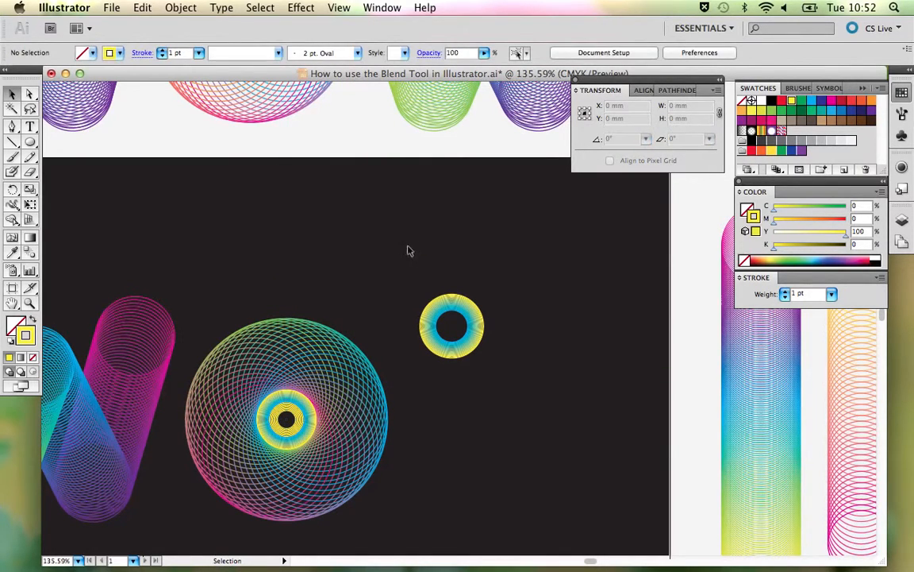
{"action": "left_click_drag", "start_coordinate": [408, 251], "coordinate": [481, 353]}
{"action": "key", "text": "Delete"}
- Place a copy of the W on the dark artboard at the same height on the other side of the O
{"action": "key", "text": "super+1"}
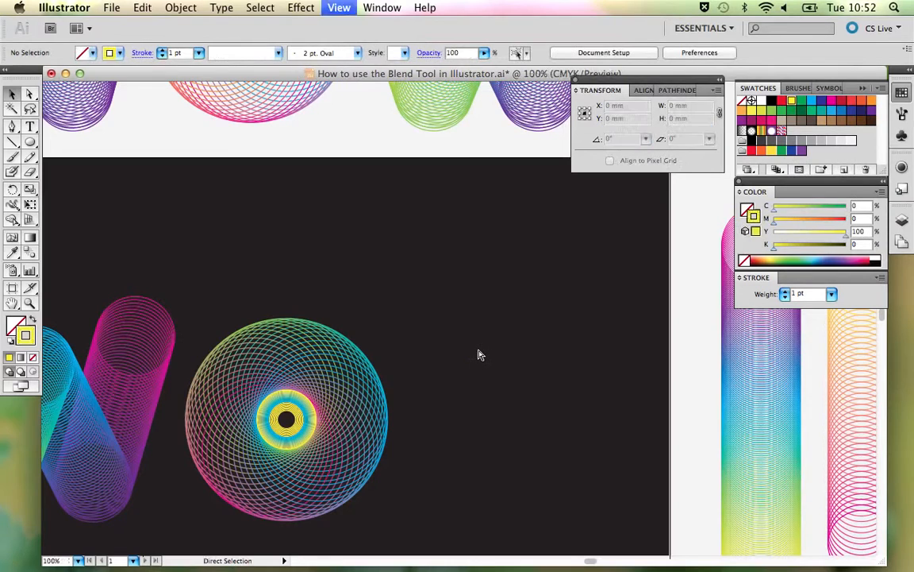
{"action": "key", "text": "super+minus"}
{"action": "key", "text": "super+minus"}
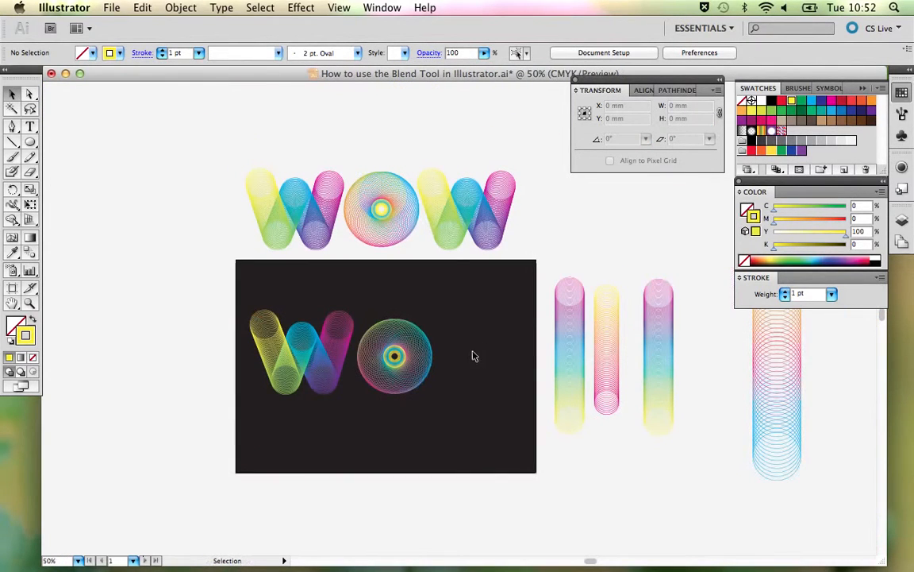
{"action": "left_click", "coordinate": [334, 341]}
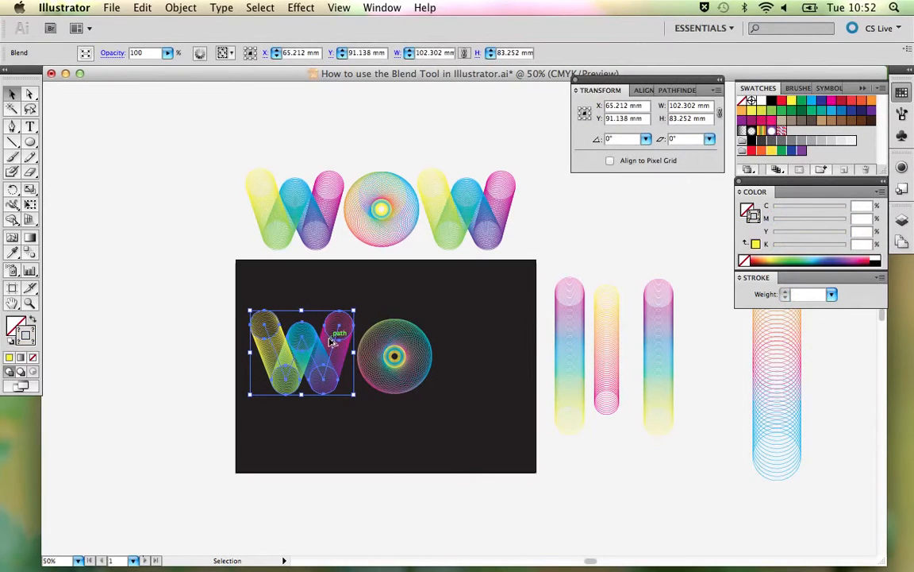
{"action": "left_click_drag", "start_coordinate": [332, 341], "coordinate": [511, 341]}
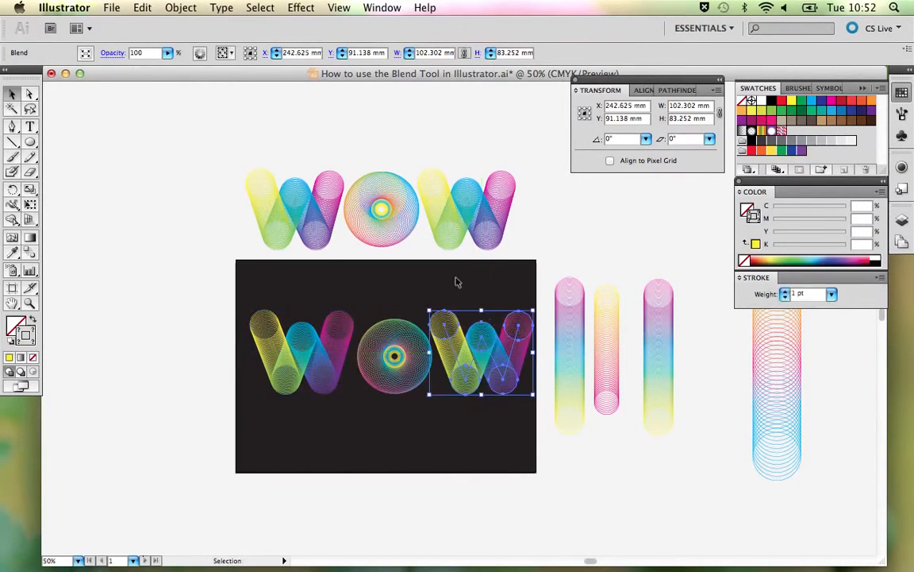
- Lock the dark background rectangle and select the whole WOW lettering on top of it
{"action": "key", "text": "super+shift+a"}
{"action": "key", "text": "super+a"}
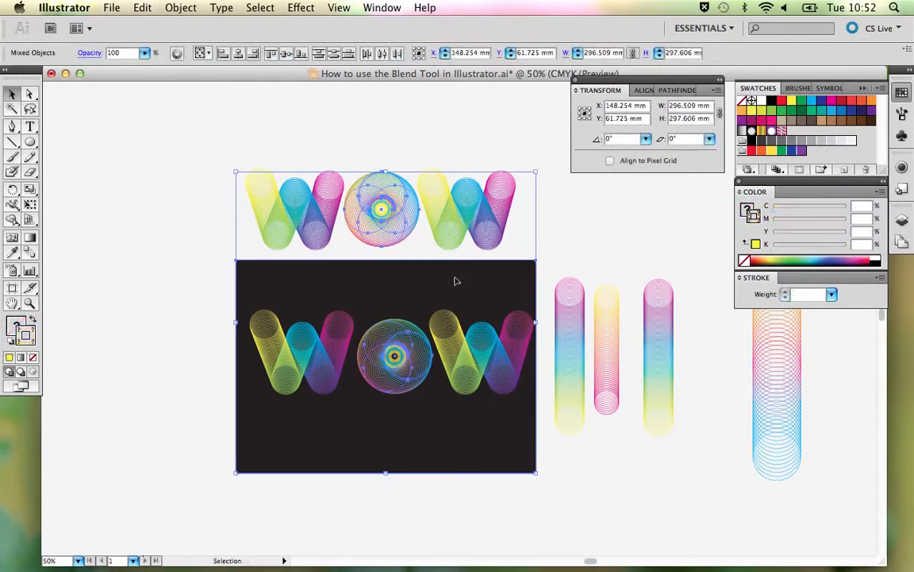
{"action": "left_click", "coordinate": [208, 271]}
{"action": "left_click", "coordinate": [243, 275]}
{"action": "key", "text": "super+2"}
{"action": "left_click_drag", "start_coordinate": [267, 295], "coordinate": [498, 411]}
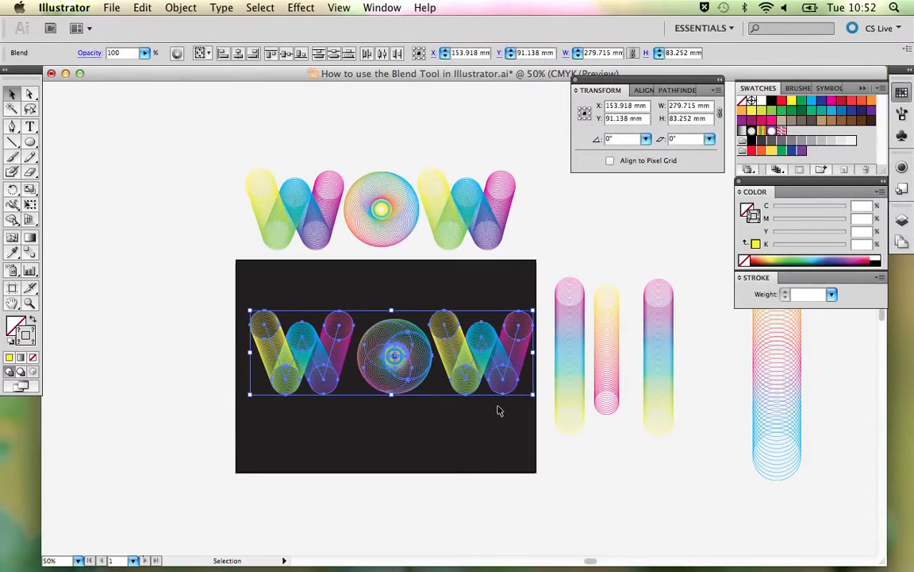
- Nudge the selected WOW lettering sideways until it is roughly centred on the dark background rectangle, and deselect it
{"action": "key", "text": "shift+Left"}
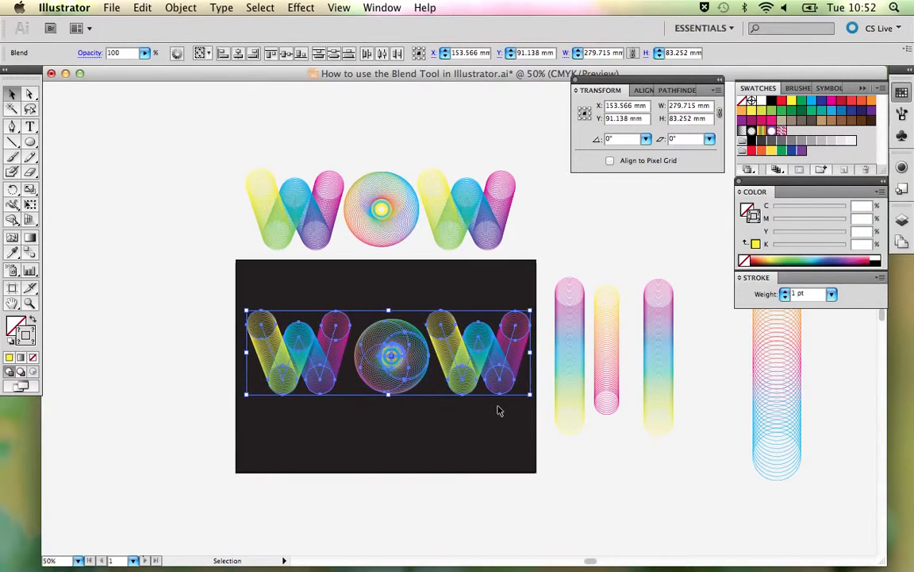
{"action": "key", "text": "Left"}
{"action": "key", "text": "Left"}
{"action": "key", "text": "Left"}
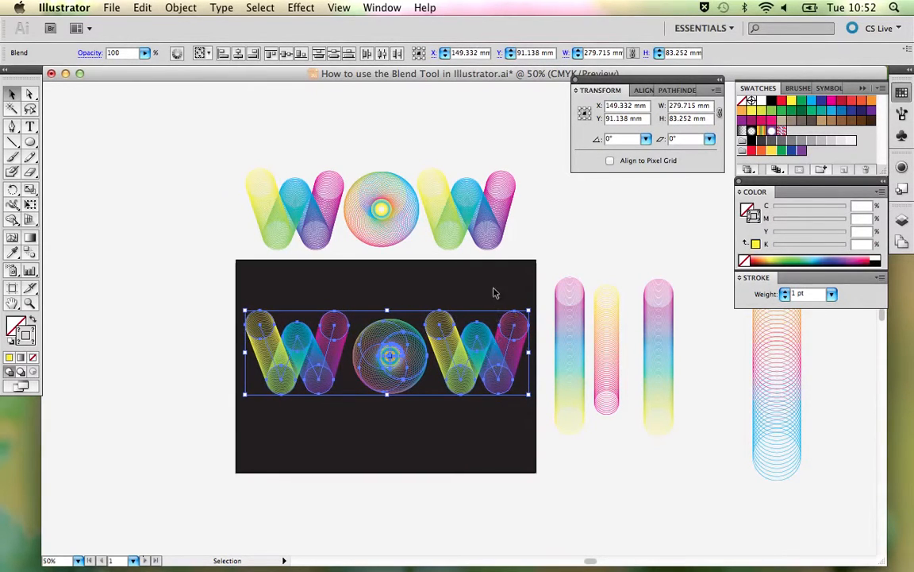
{"action": "left_click", "coordinate": [492, 293]}
- Move the first W on the dark background slightly closer to the O to even the letter spacing
{"action": "left_click", "coordinate": [302, 352]}
{"action": "left_click_drag", "start_coordinate": [301, 353], "coordinate": [303, 350]}
{"action": "left_click", "coordinate": [540, 238]}
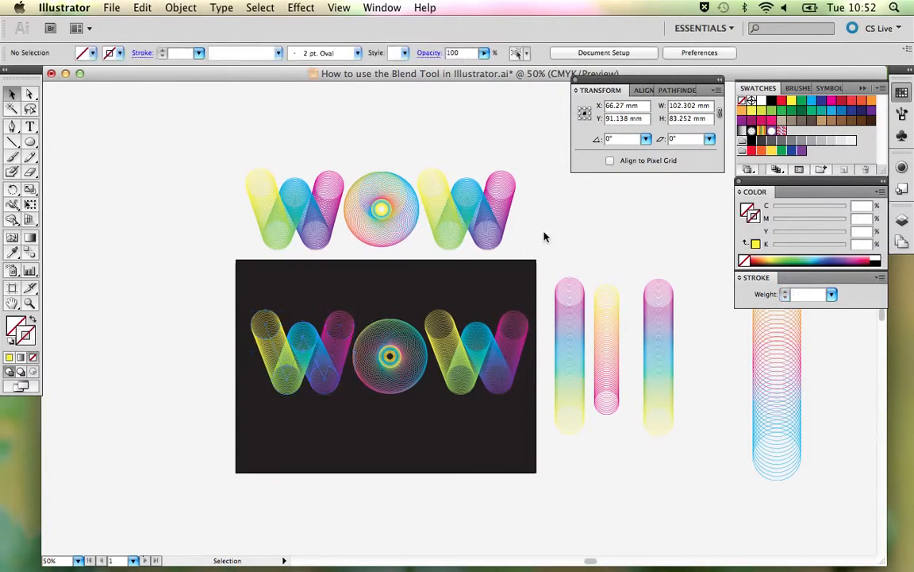
{"action": "left_click", "coordinate": [463, 359]}
{"action": "left_click", "coordinate": [502, 259]}
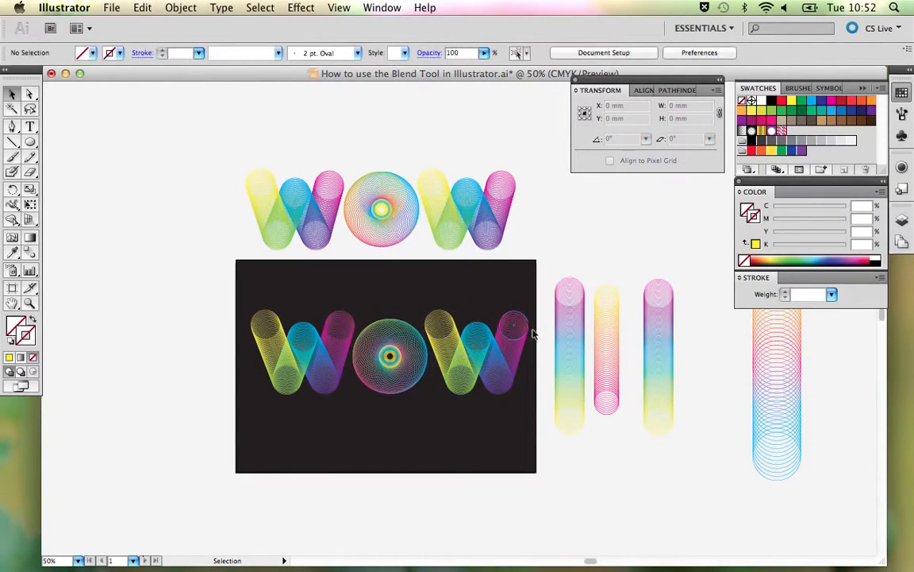
{"action": "key", "text": "a"}
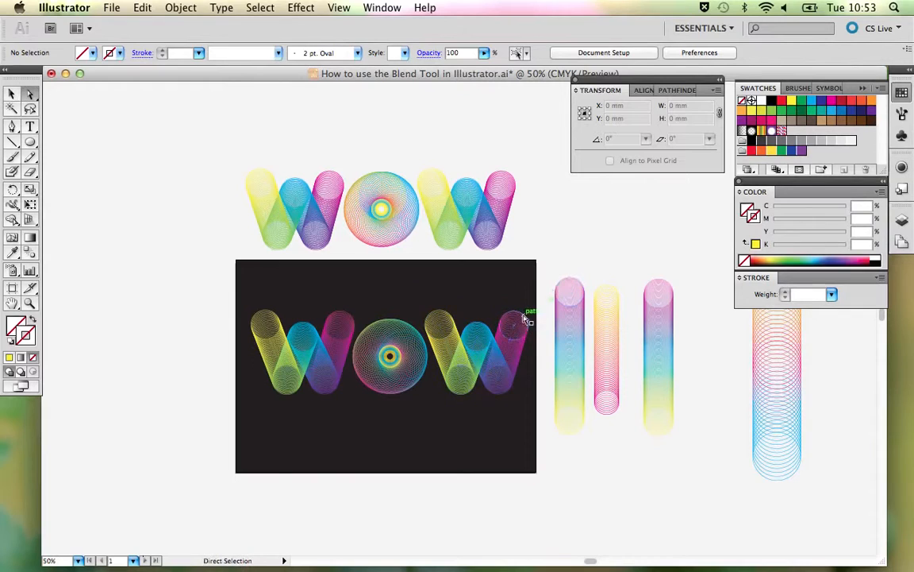
{"action": "left_click", "coordinate": [523, 315]}
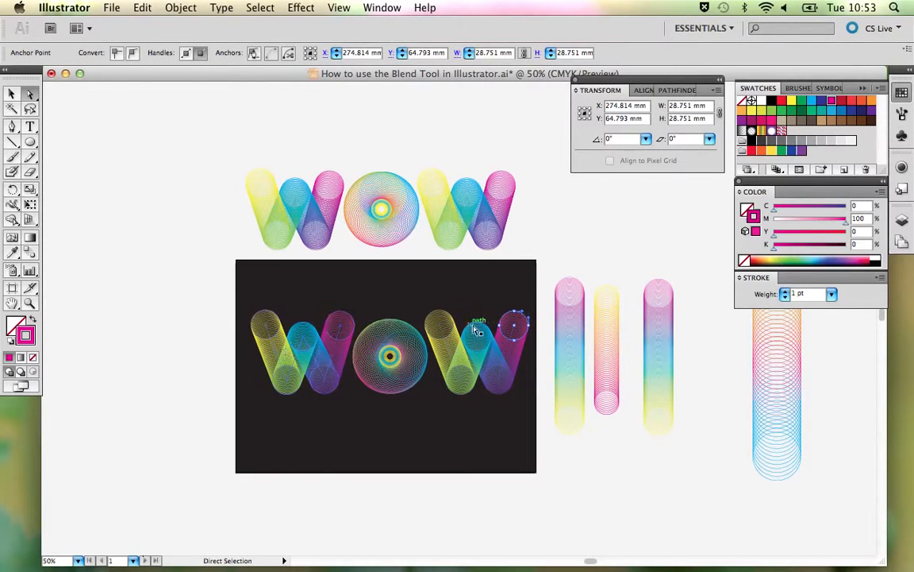
{"action": "left_click", "coordinate": [551, 247]}
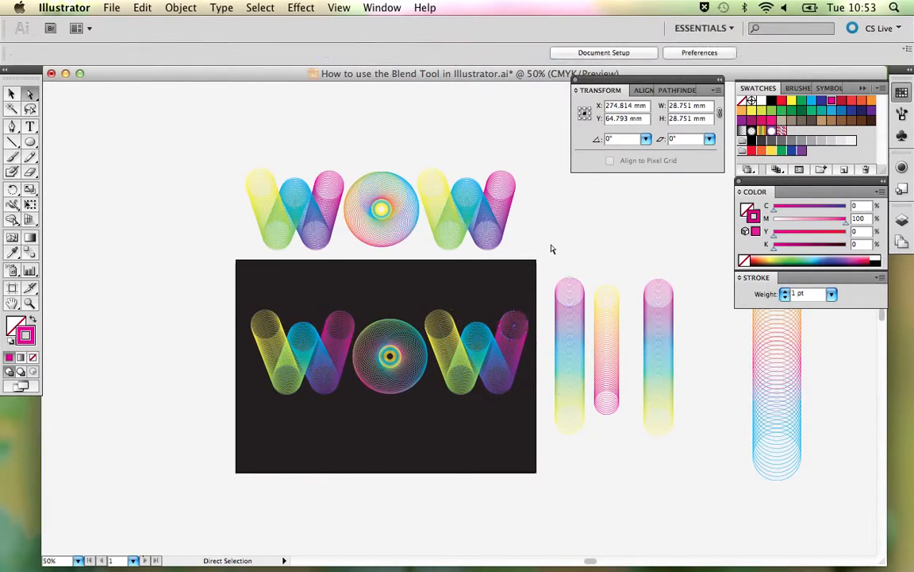
- Check the blend options of the O on the dark background, keep its specified steps and deselect it
{"action": "left_click", "coordinate": [396, 335]}
{"action": "key", "text": "v"}
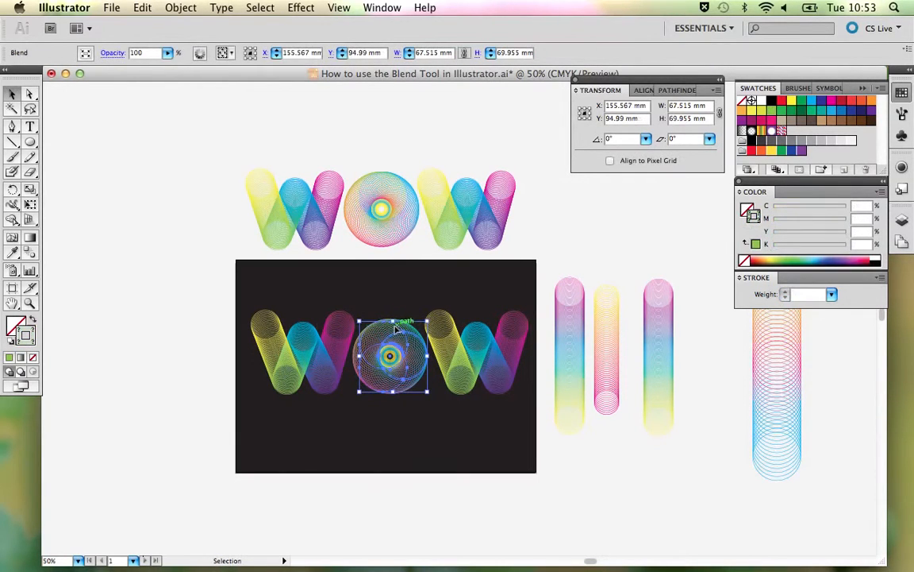
{"action": "double_click", "coordinate": [29, 253]}
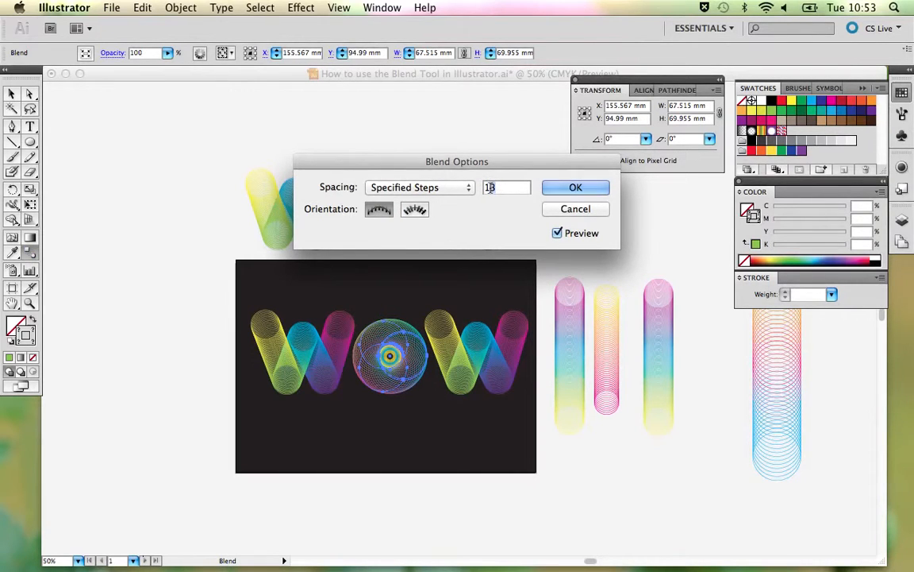
{"action": "key", "text": "Return"}
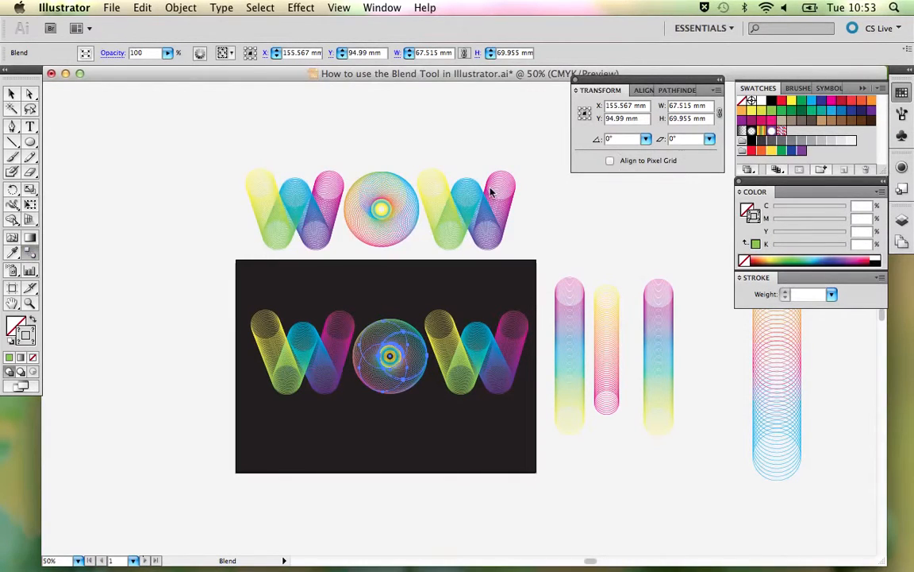
{"action": "key", "text": "v"}
{"action": "left_click", "coordinate": [461, 140]}
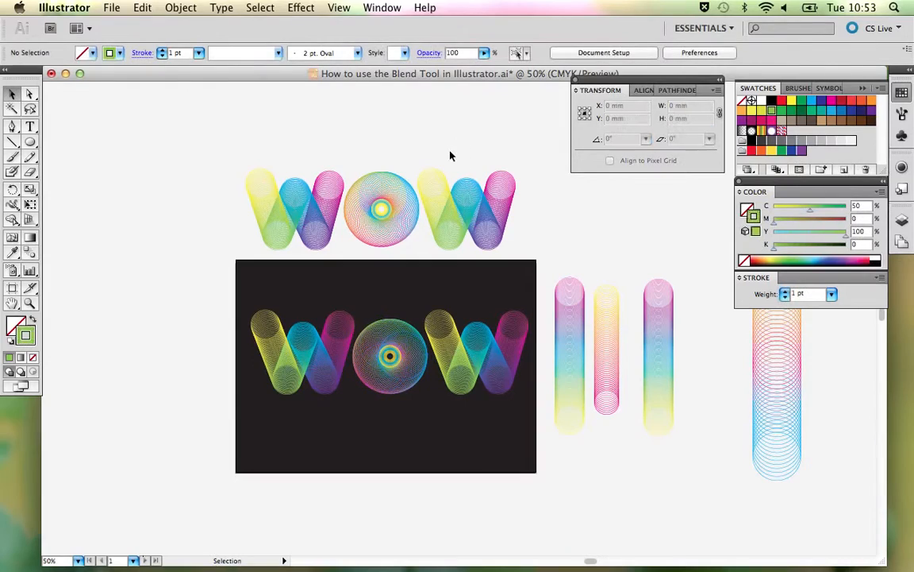
- Review the dark-background WOW lettering at 100% and minimise the document window to reveal the desktop
{"action": "key", "text": "super+equal"}
{"action": "key", "text": "super+equal"}
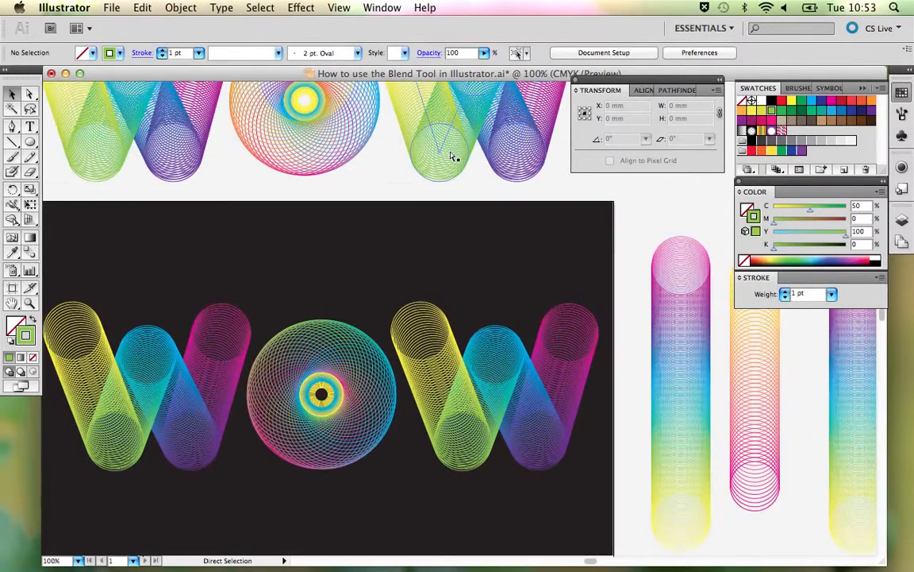
{"action": "scroll", "coordinate": [456, 201], "scroll_direction": "down", "scroll_amount": 5}
{"action": "scroll", "coordinate": [456, 201], "scroll_direction": "left", "scroll_amount": 3}
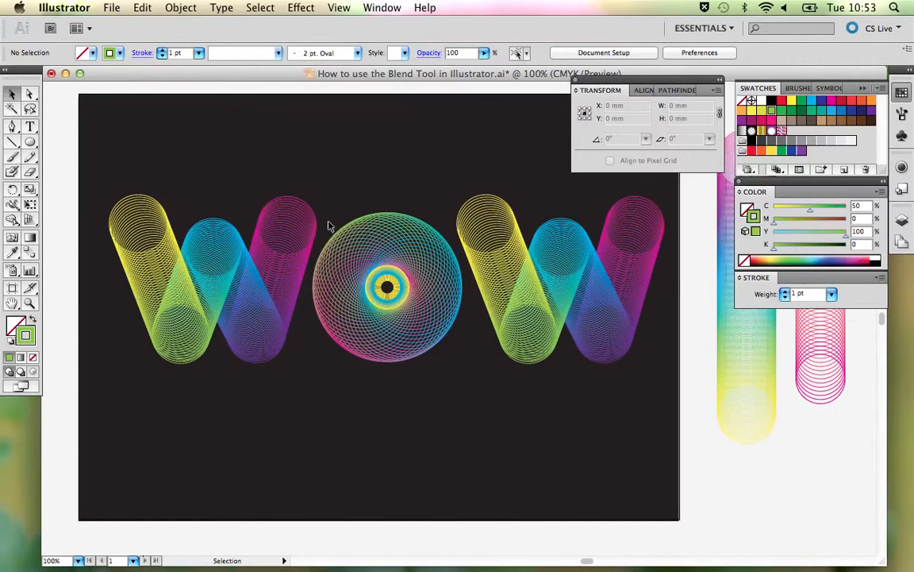
{"action": "left_click", "coordinate": [67, 75]}
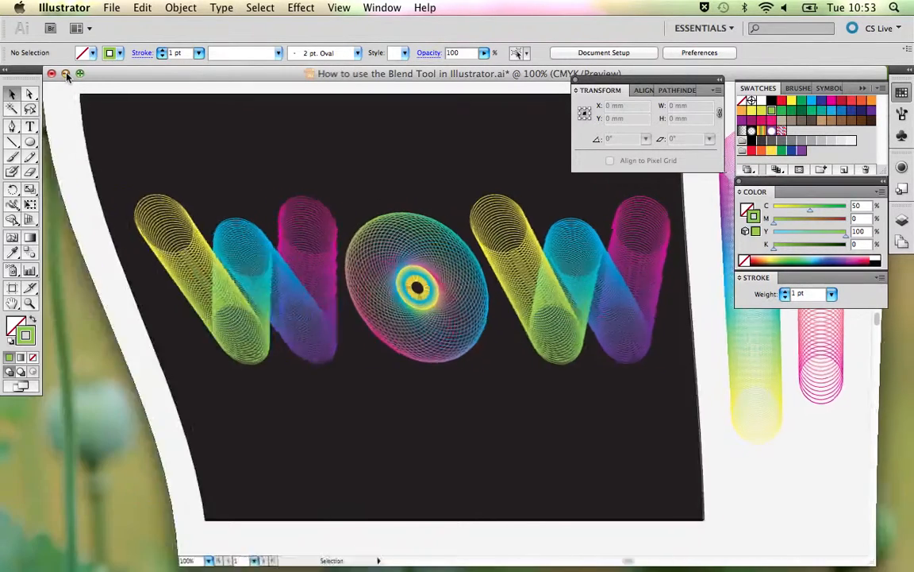
{"action": "left_click", "coordinate": [319, 388]}
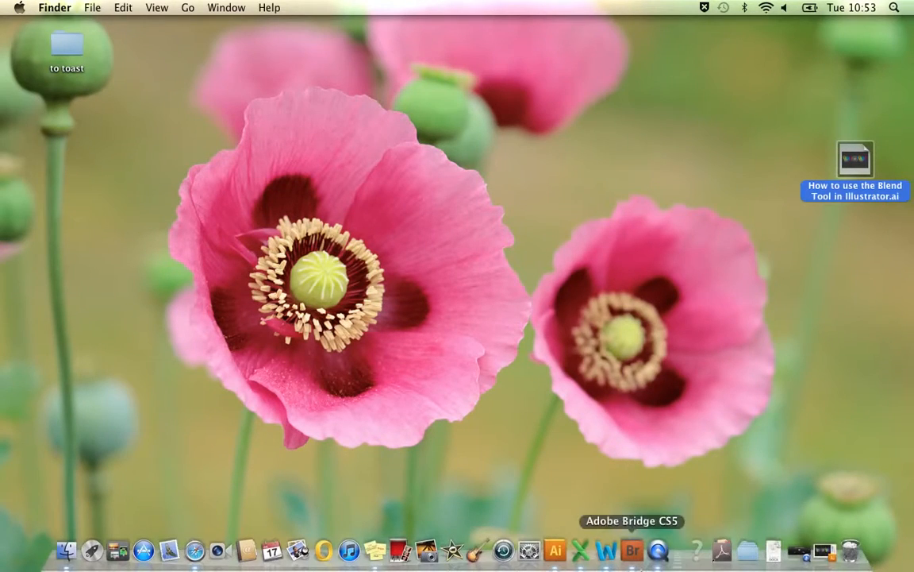
- Switch to QuickTime Player and restore its minimised window
{"action": "left_click", "coordinate": [658, 555]}
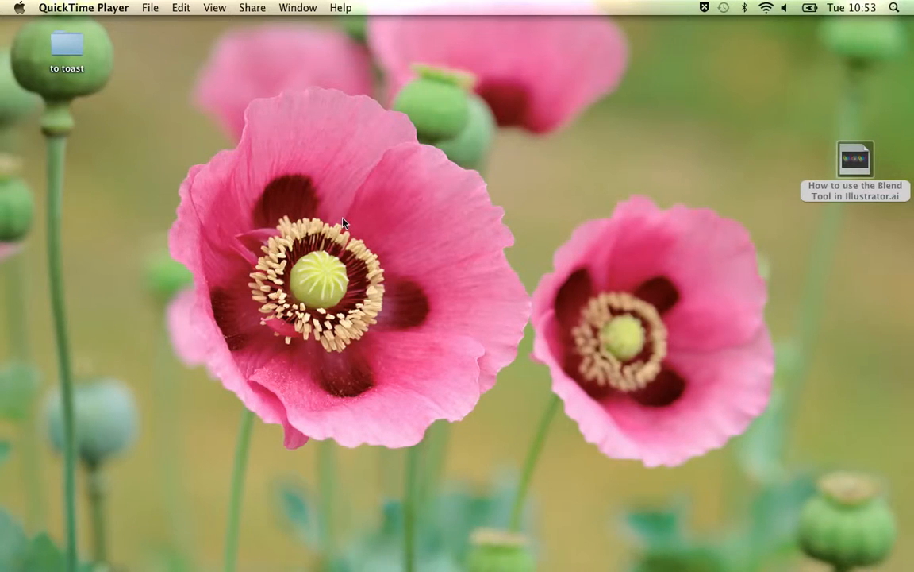
{"action": "mouse_move", "coordinate": [604, 553]}
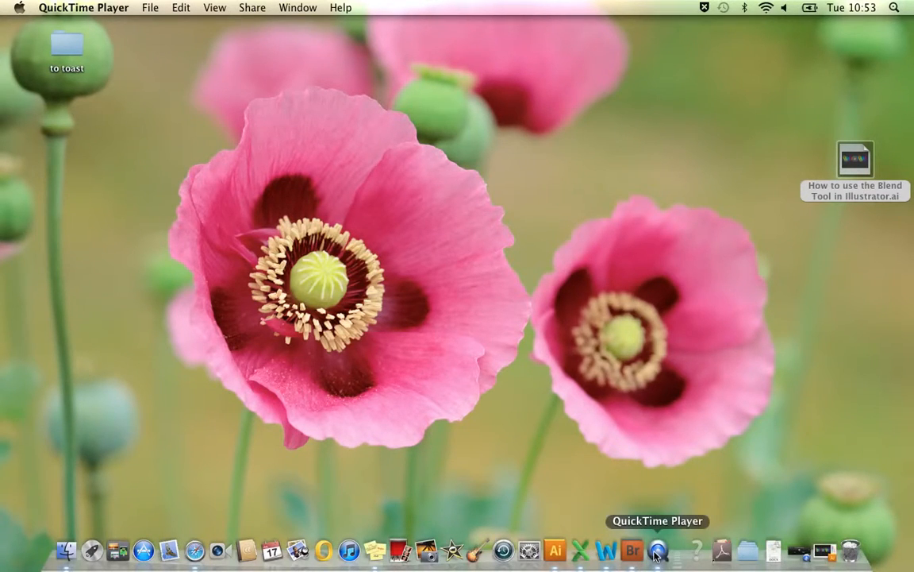
{"action": "left_click", "coordinate": [805, 554]}
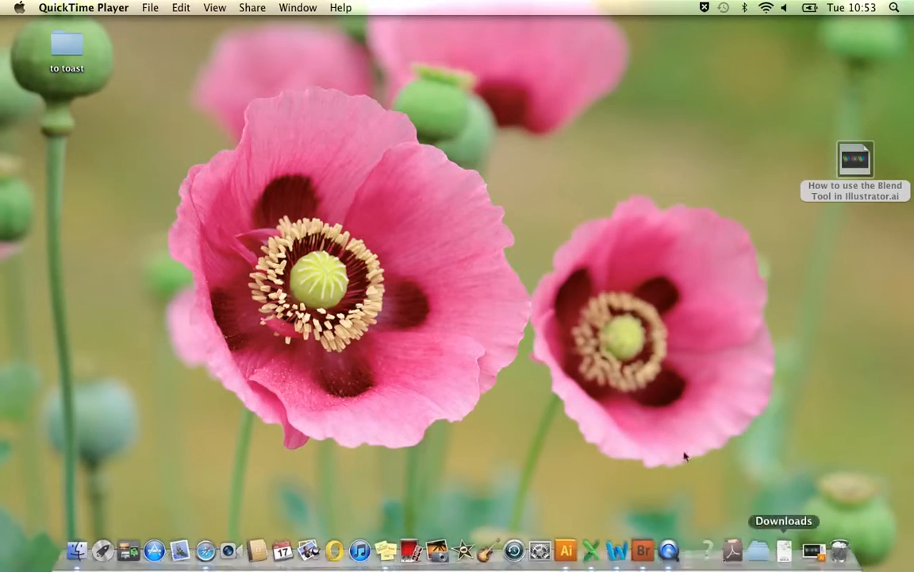